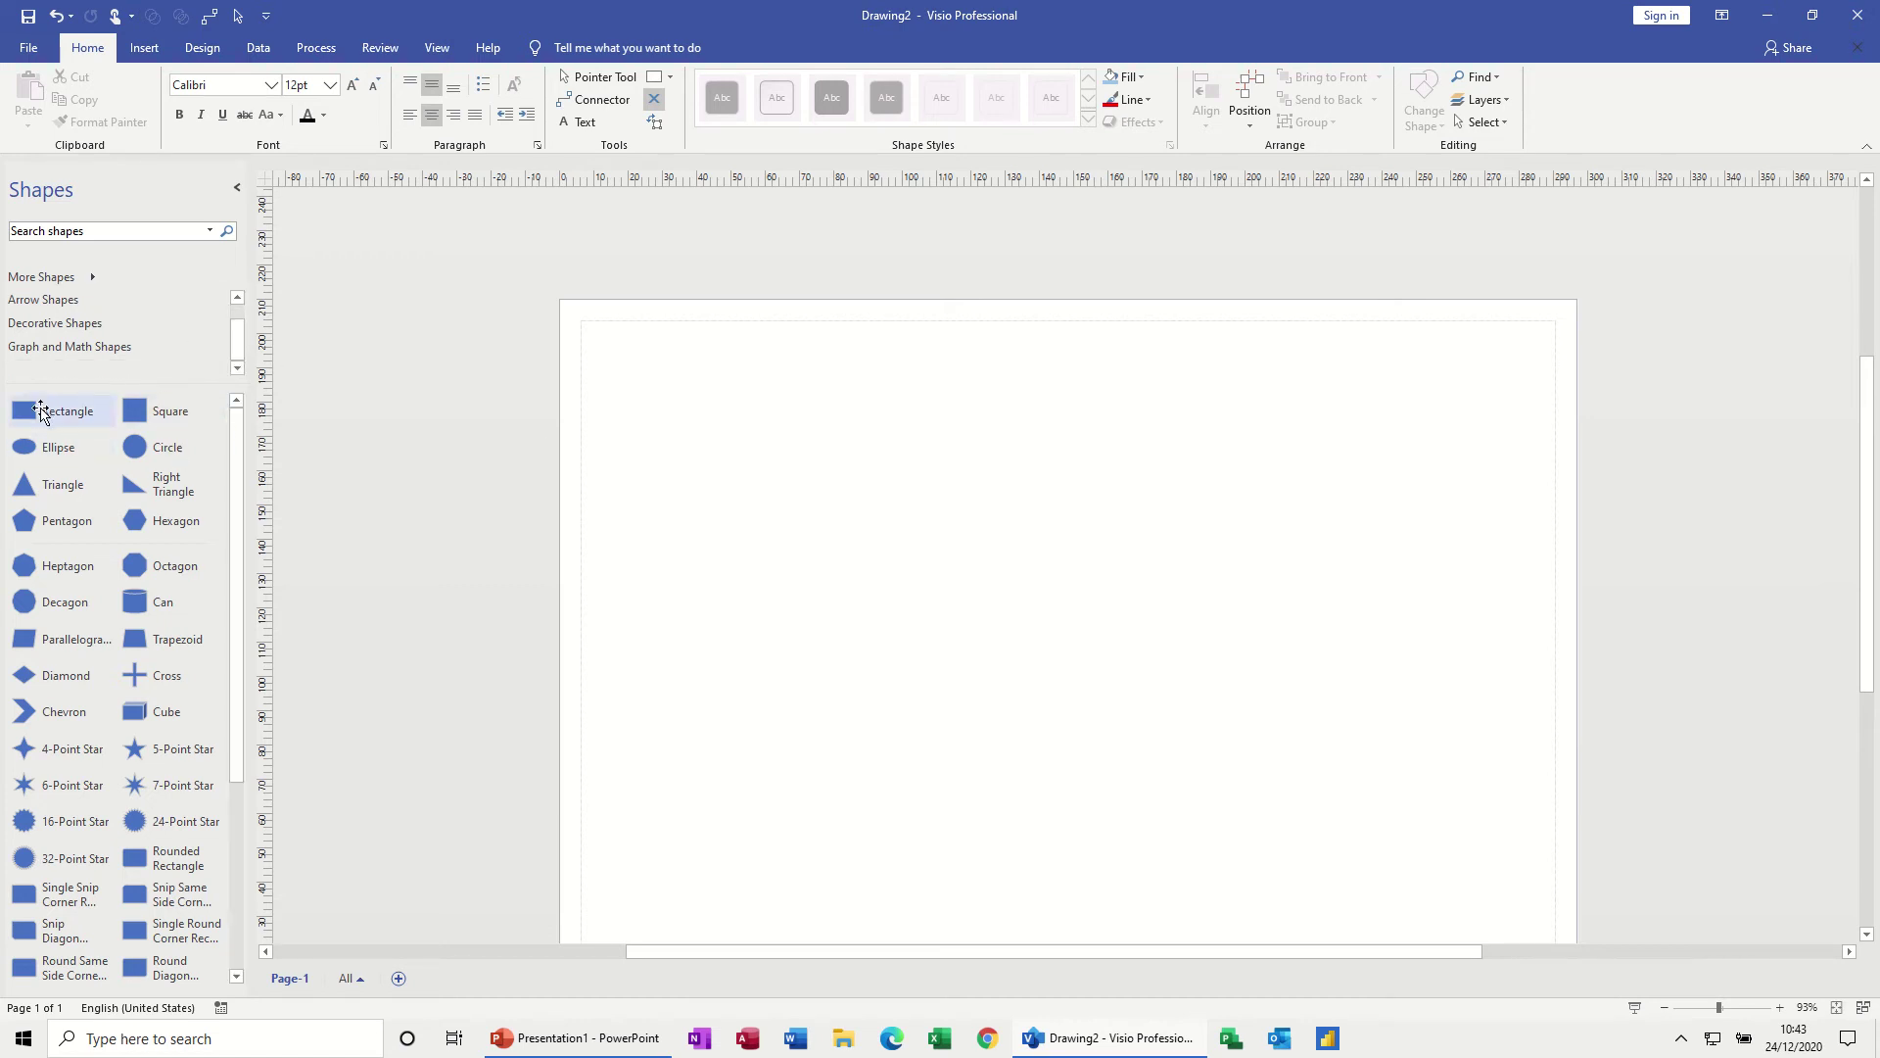
# Drop two 40 x 30 mm rectangles on the page and align them side by side at the same height.
pyautogui.moveTo(38, 411); pyautogui.dragTo(803, 402)
pyautogui.moveTo(30, 416); pyautogui.dragTo(1230, 419)
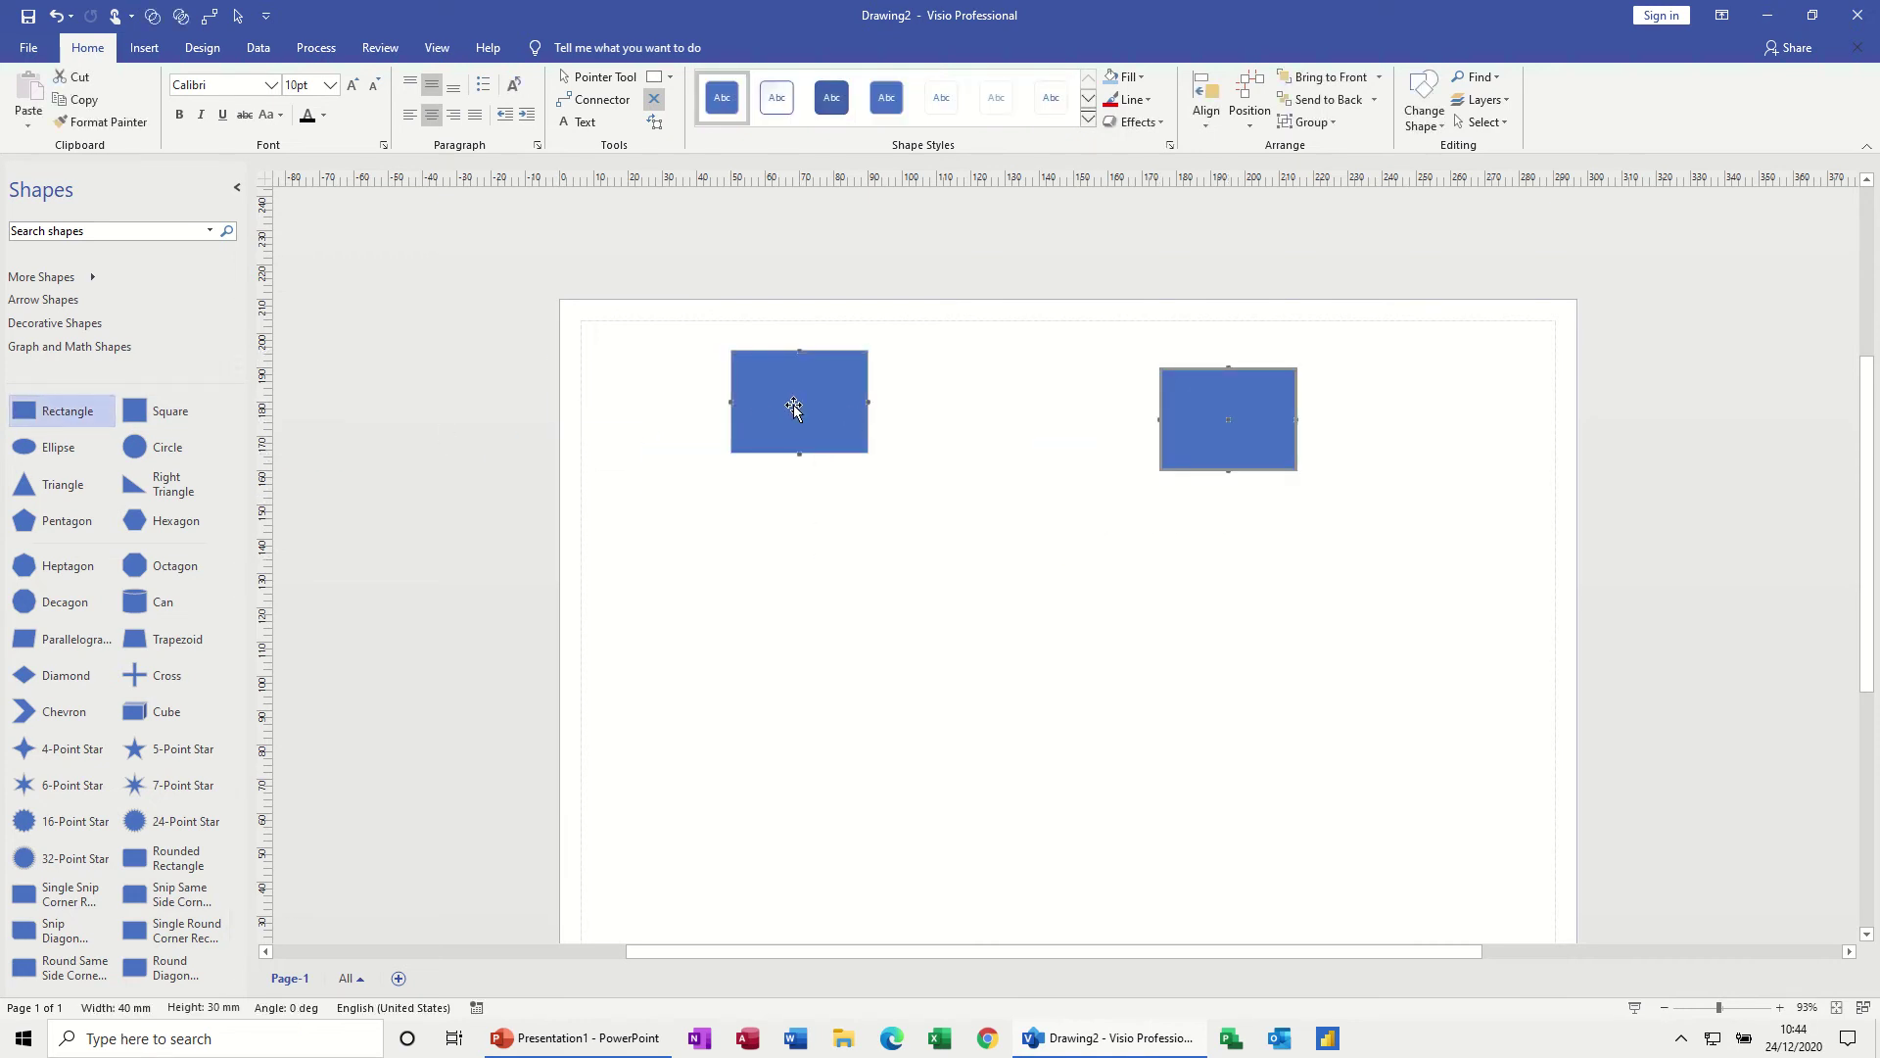
pyautogui.moveTo(823, 389); pyautogui.dragTo(796, 540)
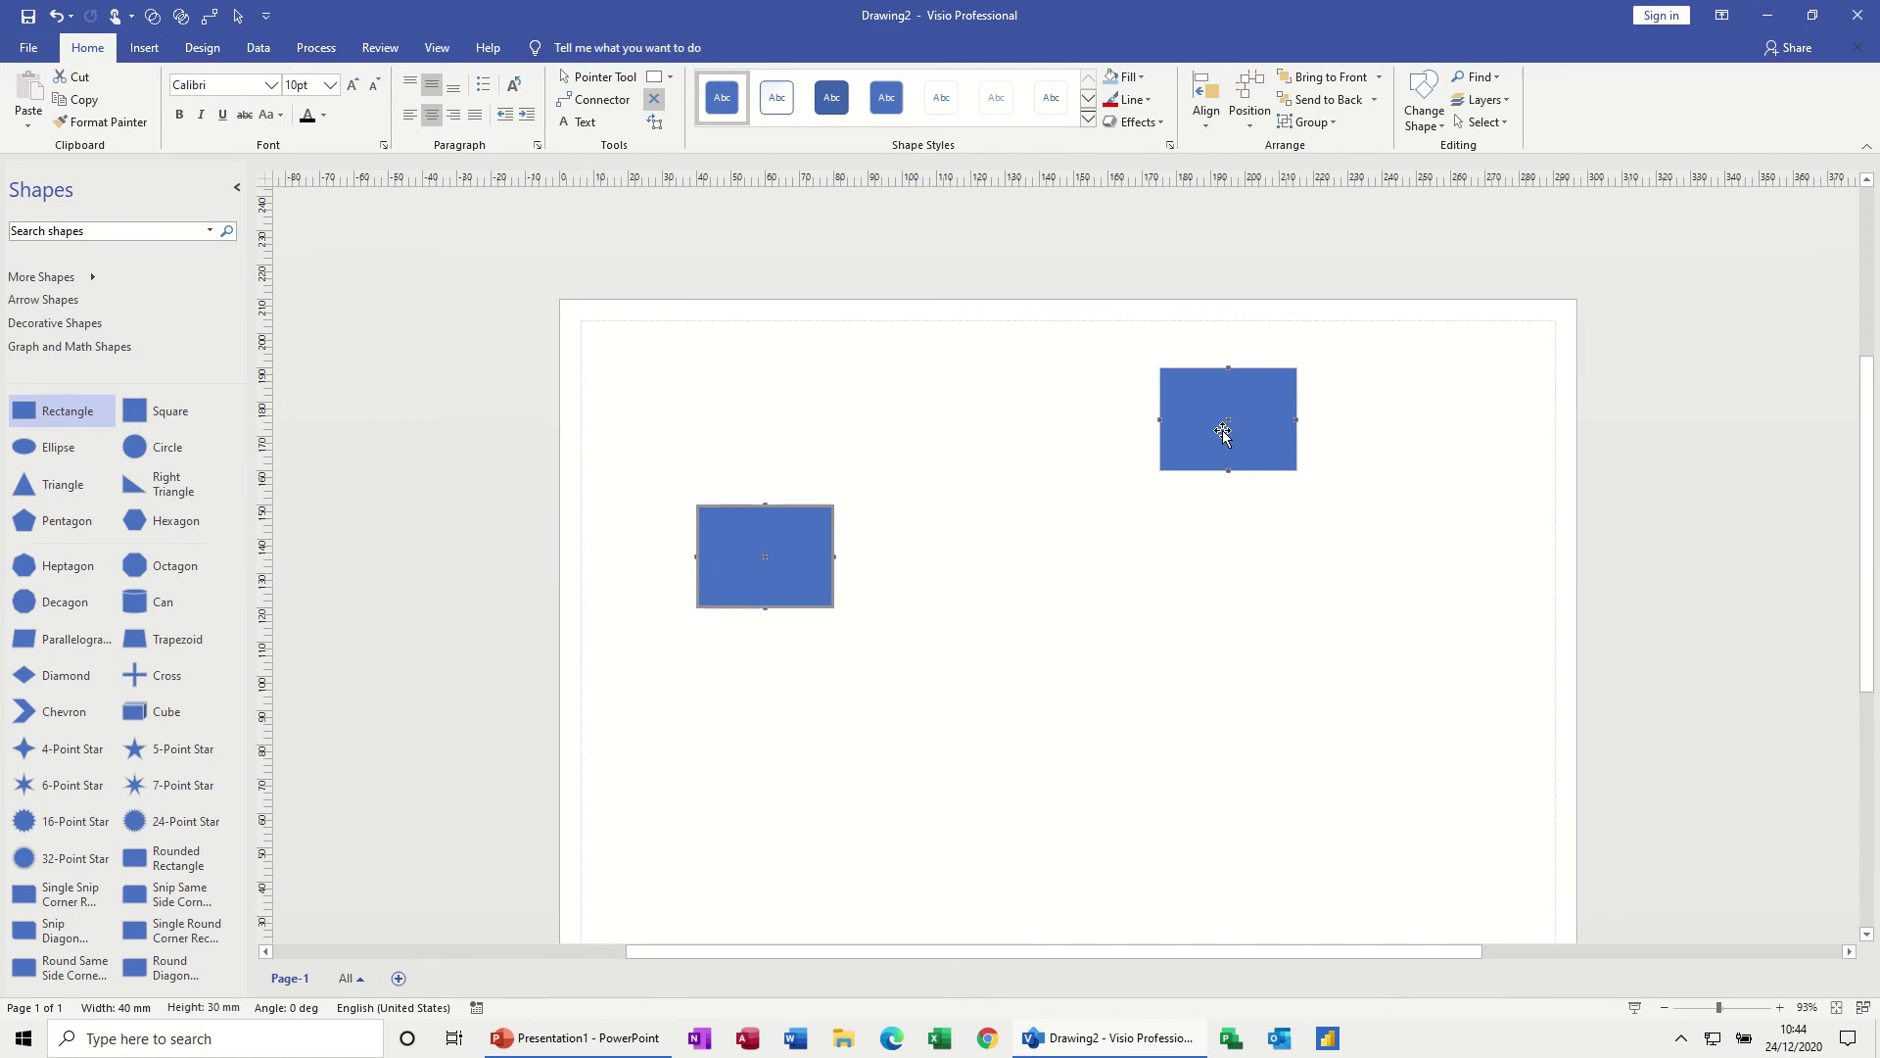
pyautogui.moveTo(1223, 432); pyautogui.dragTo(1178, 569)
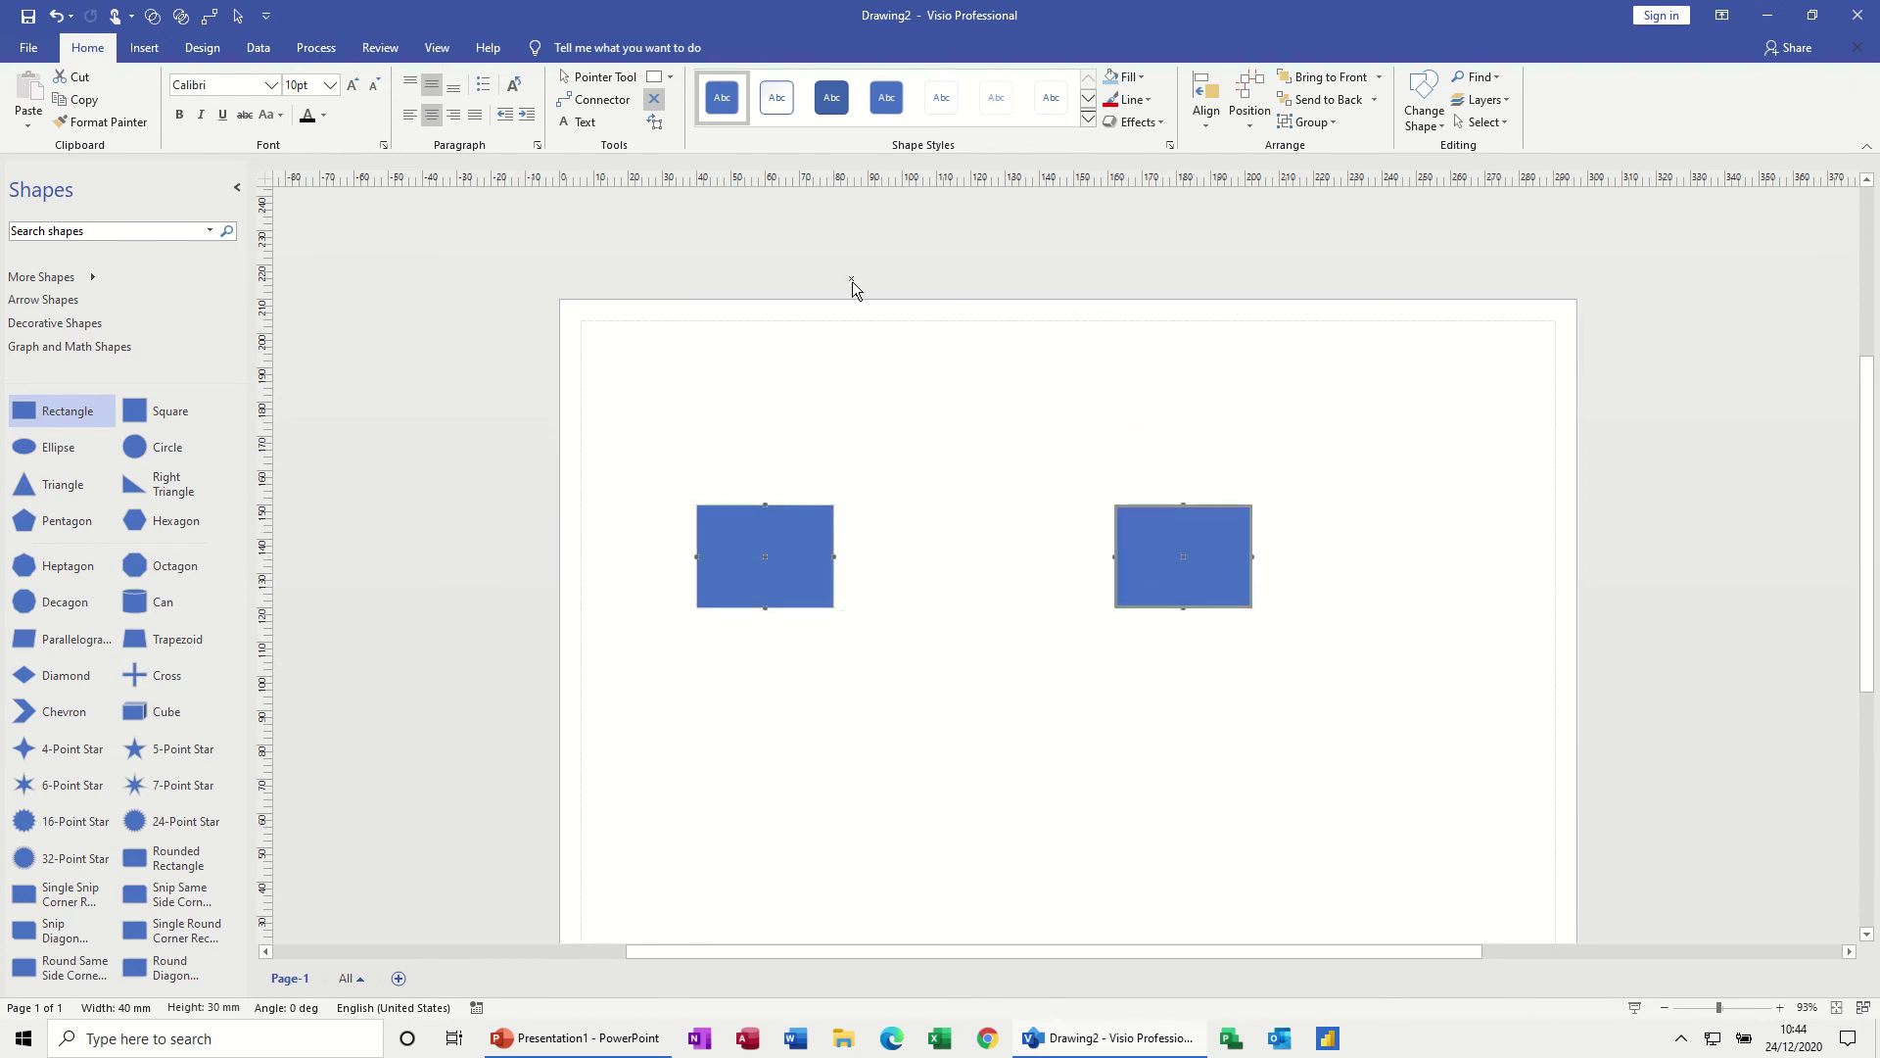
# Connect the left rectangle to the right one, then slide the right rectangle closer with the connector still attached.
pyautogui.click(595, 99)
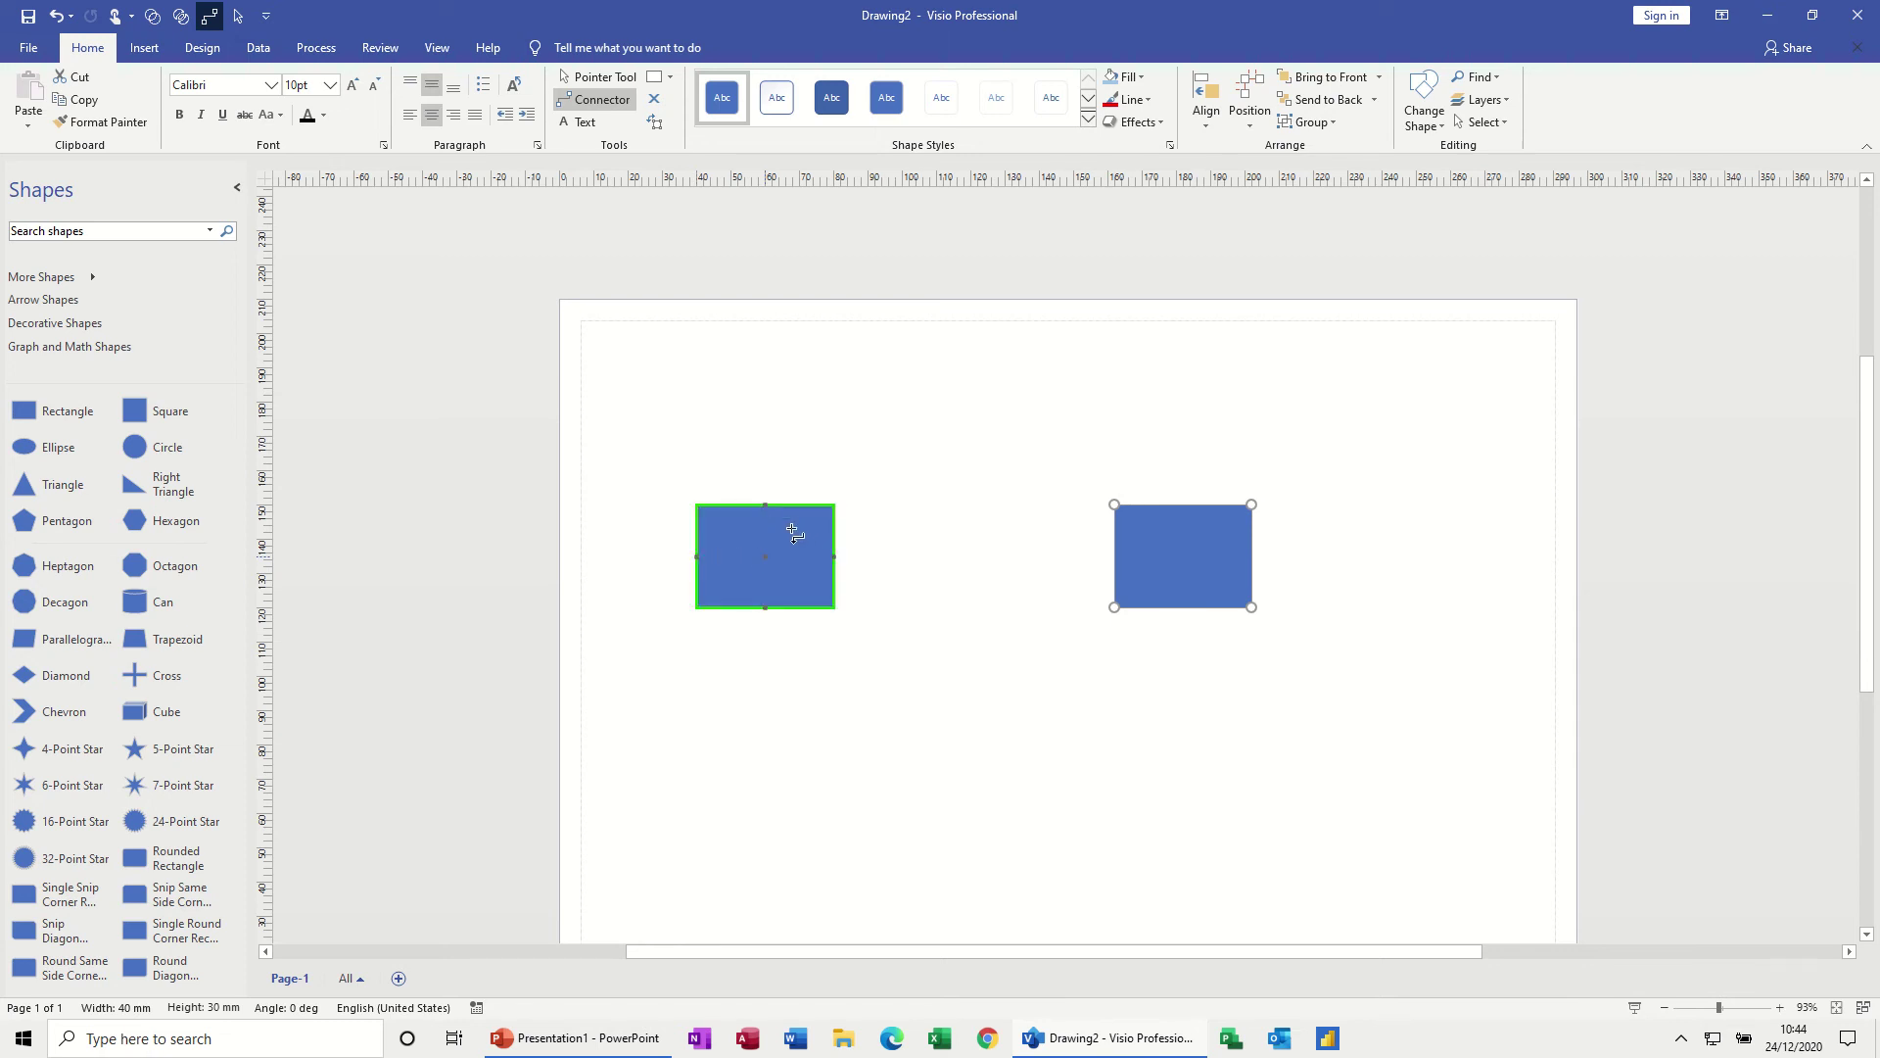
pyautogui.moveTo(793, 533); pyautogui.dragTo(1181, 533)
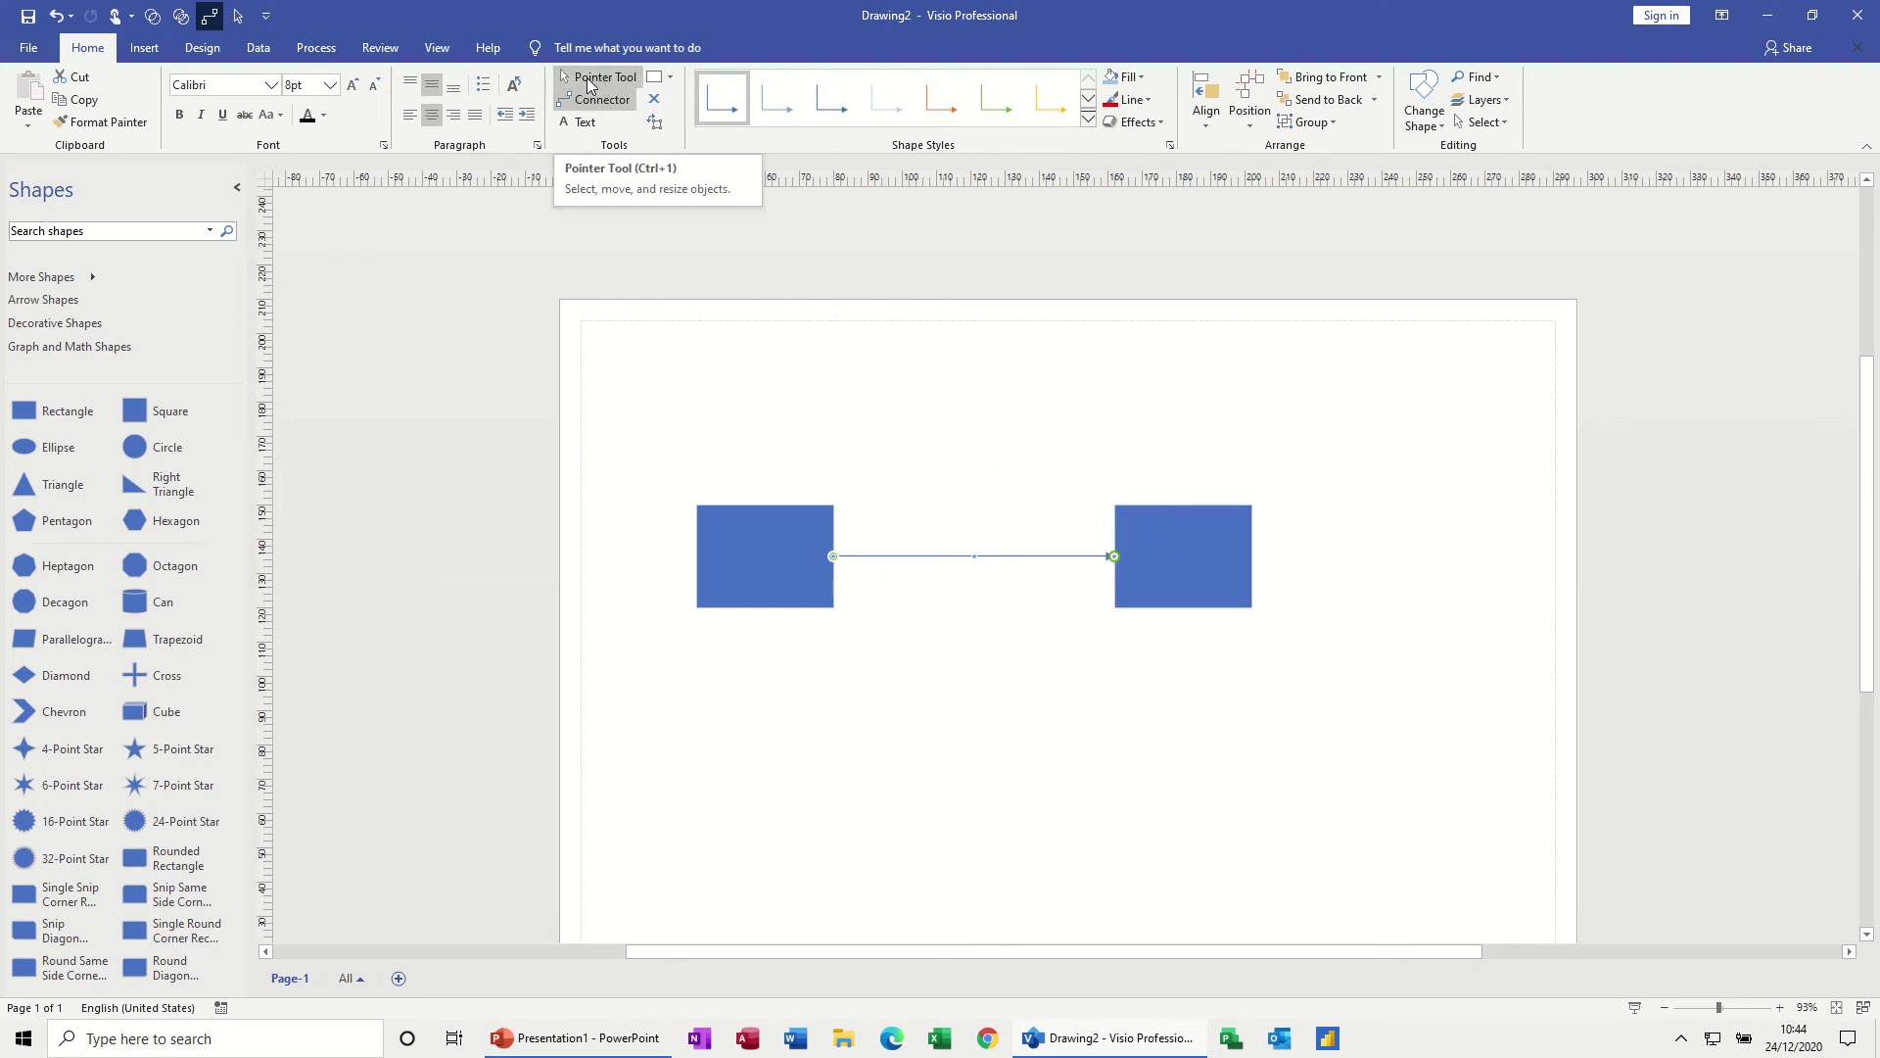
pyautogui.click(589, 82)
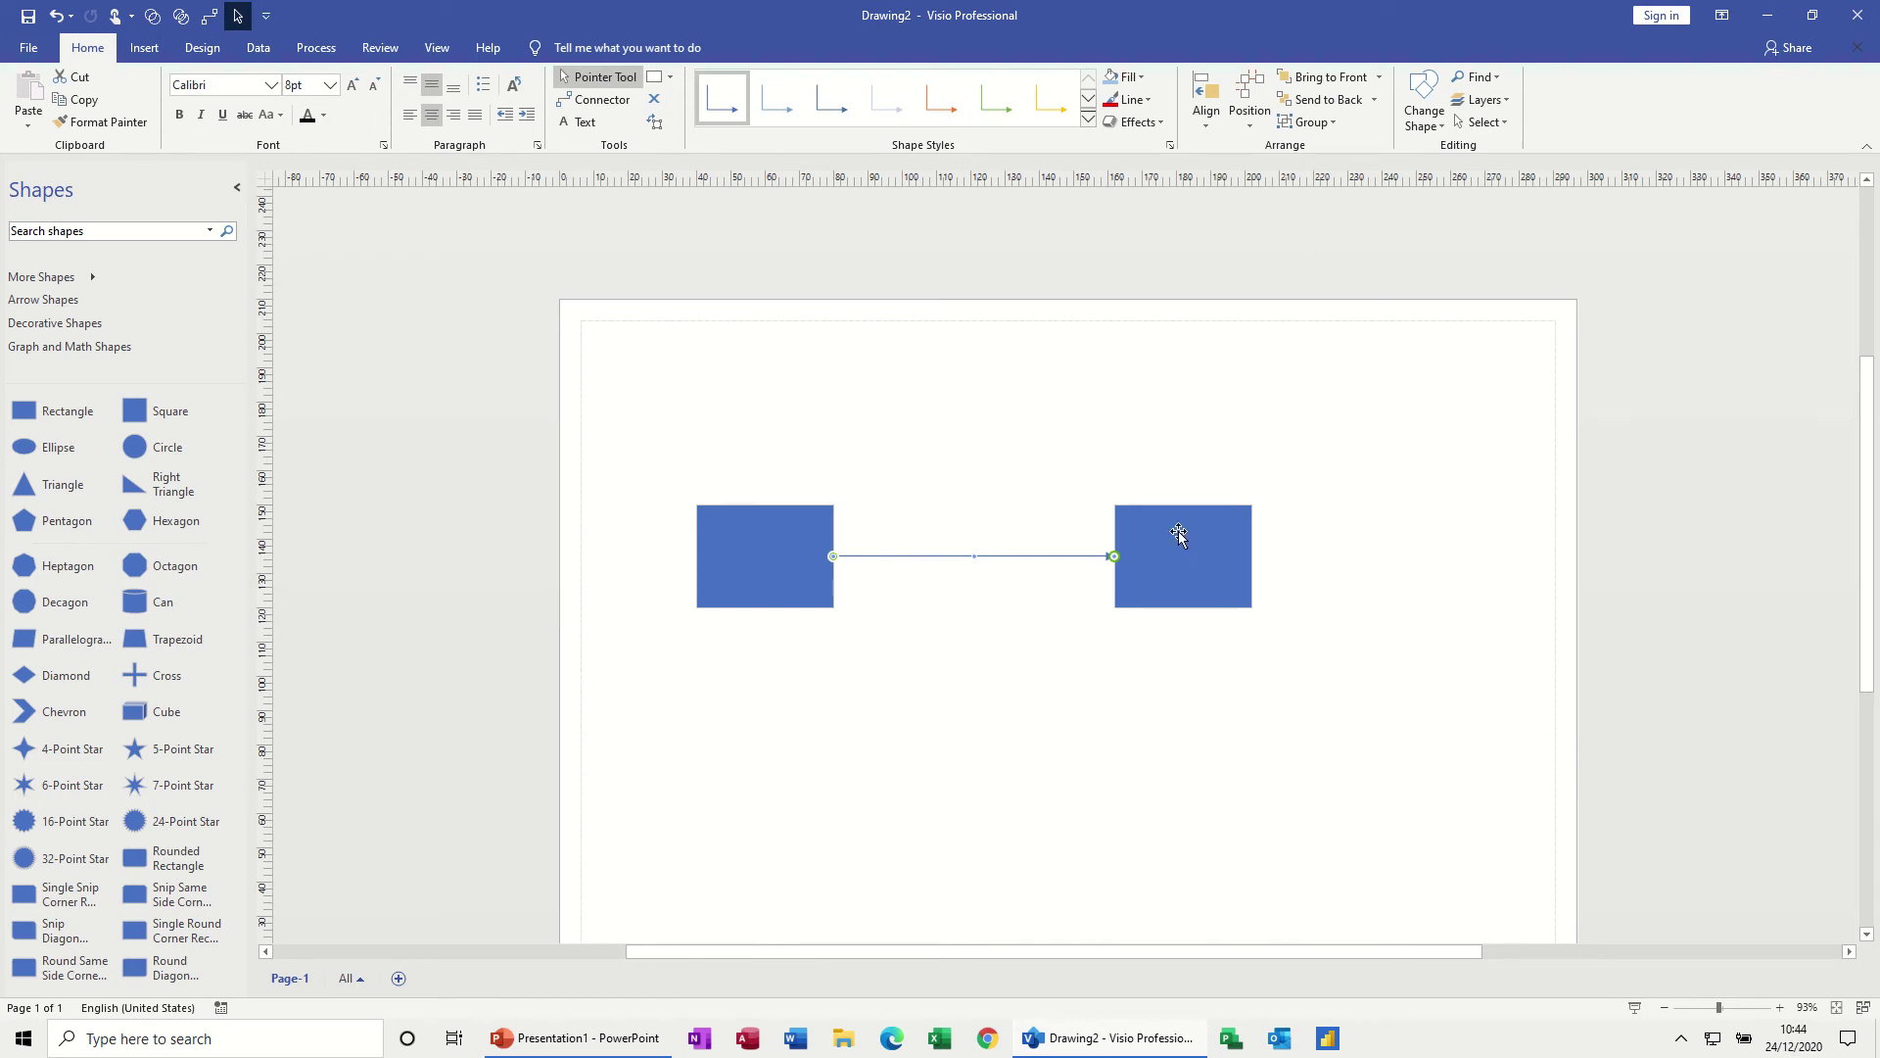
pyautogui.moveTo(1179, 535); pyautogui.dragTo(1090, 544)
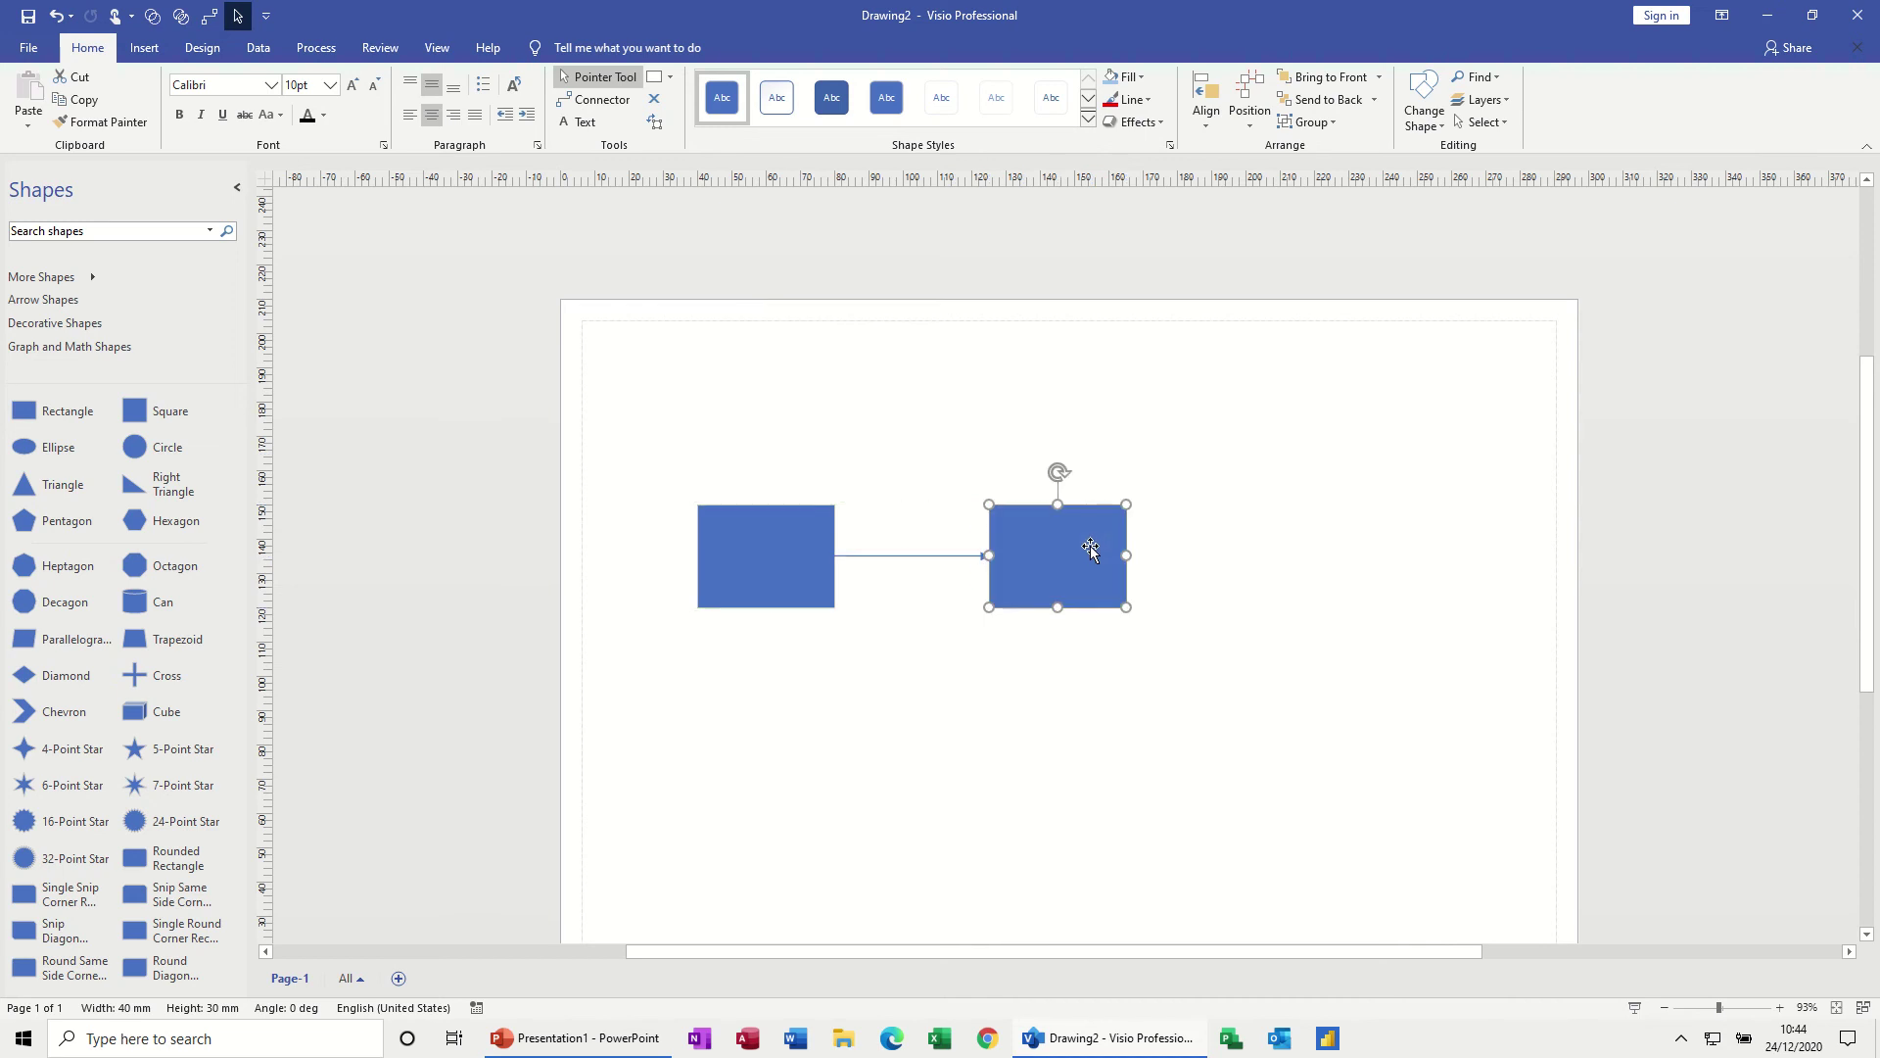
# Delete the existing connector and draw a new one between the two rectangles.
pyautogui.click(951, 557)
pyautogui.press('Delete')
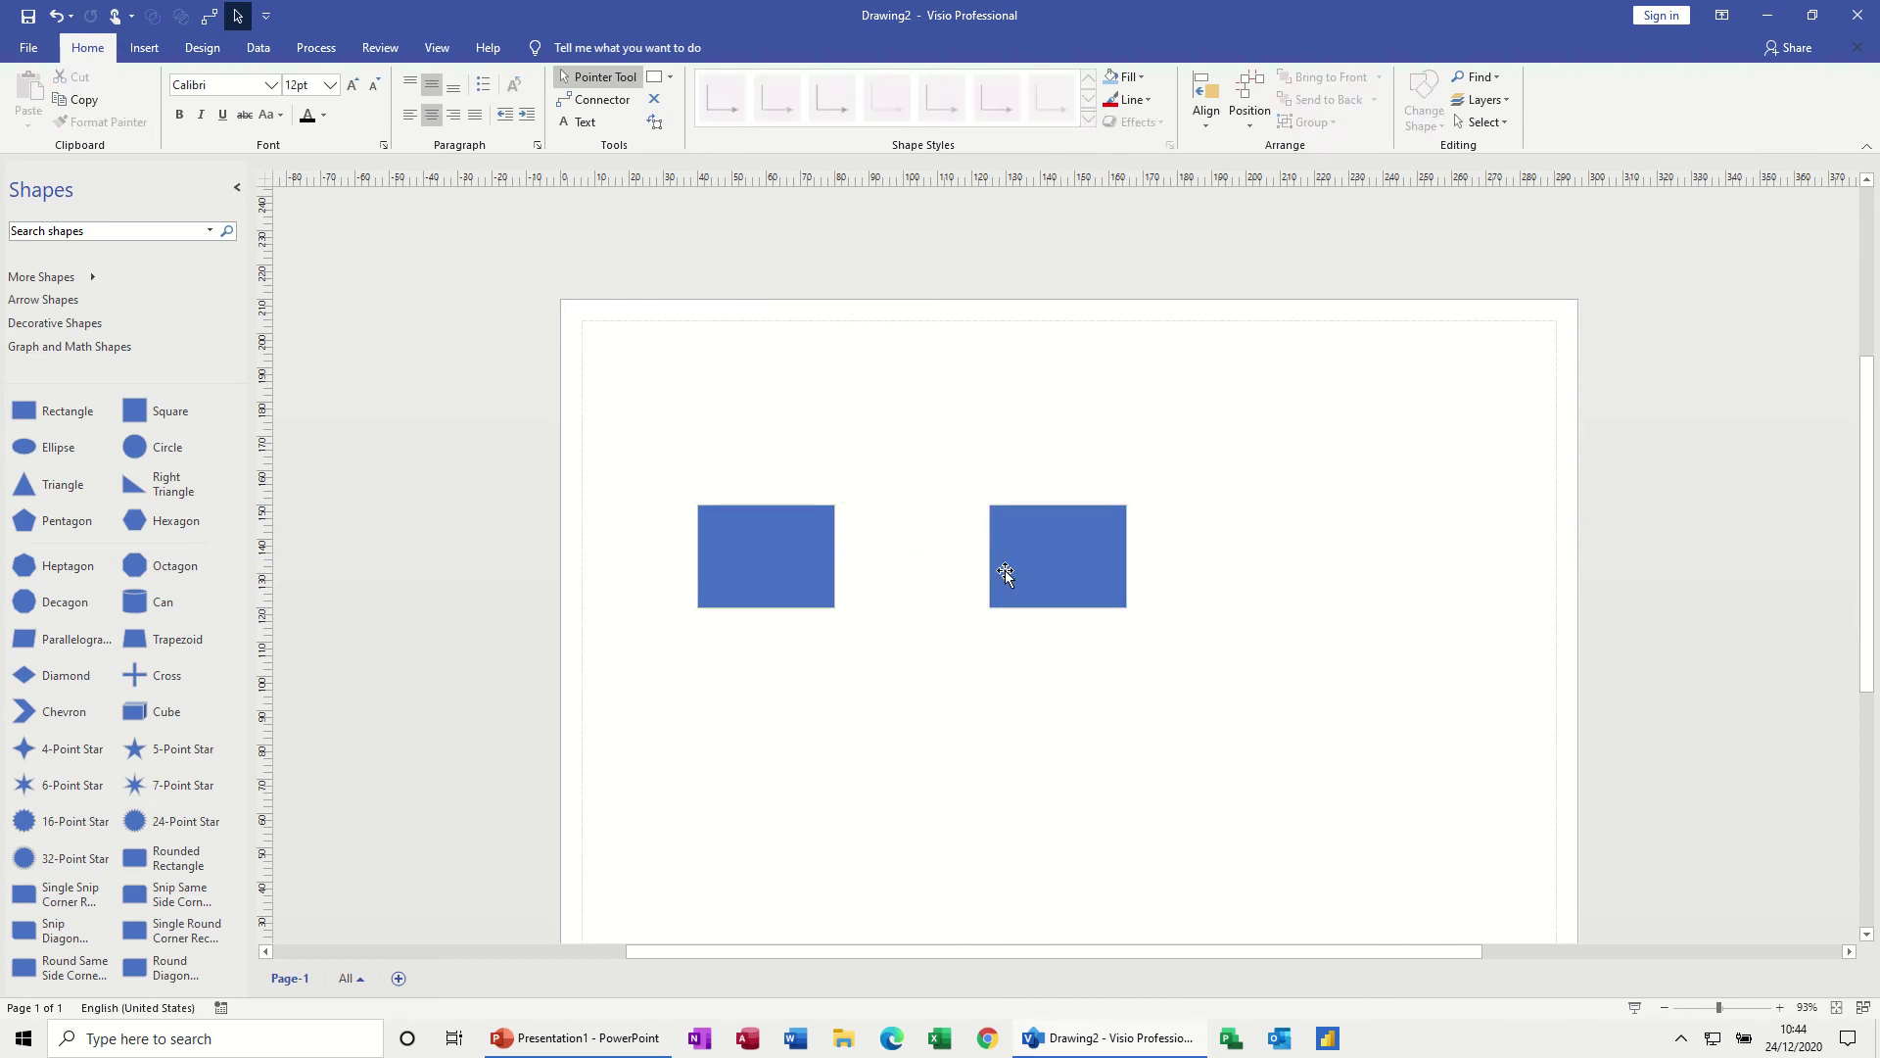
pyautogui.click(595, 99)
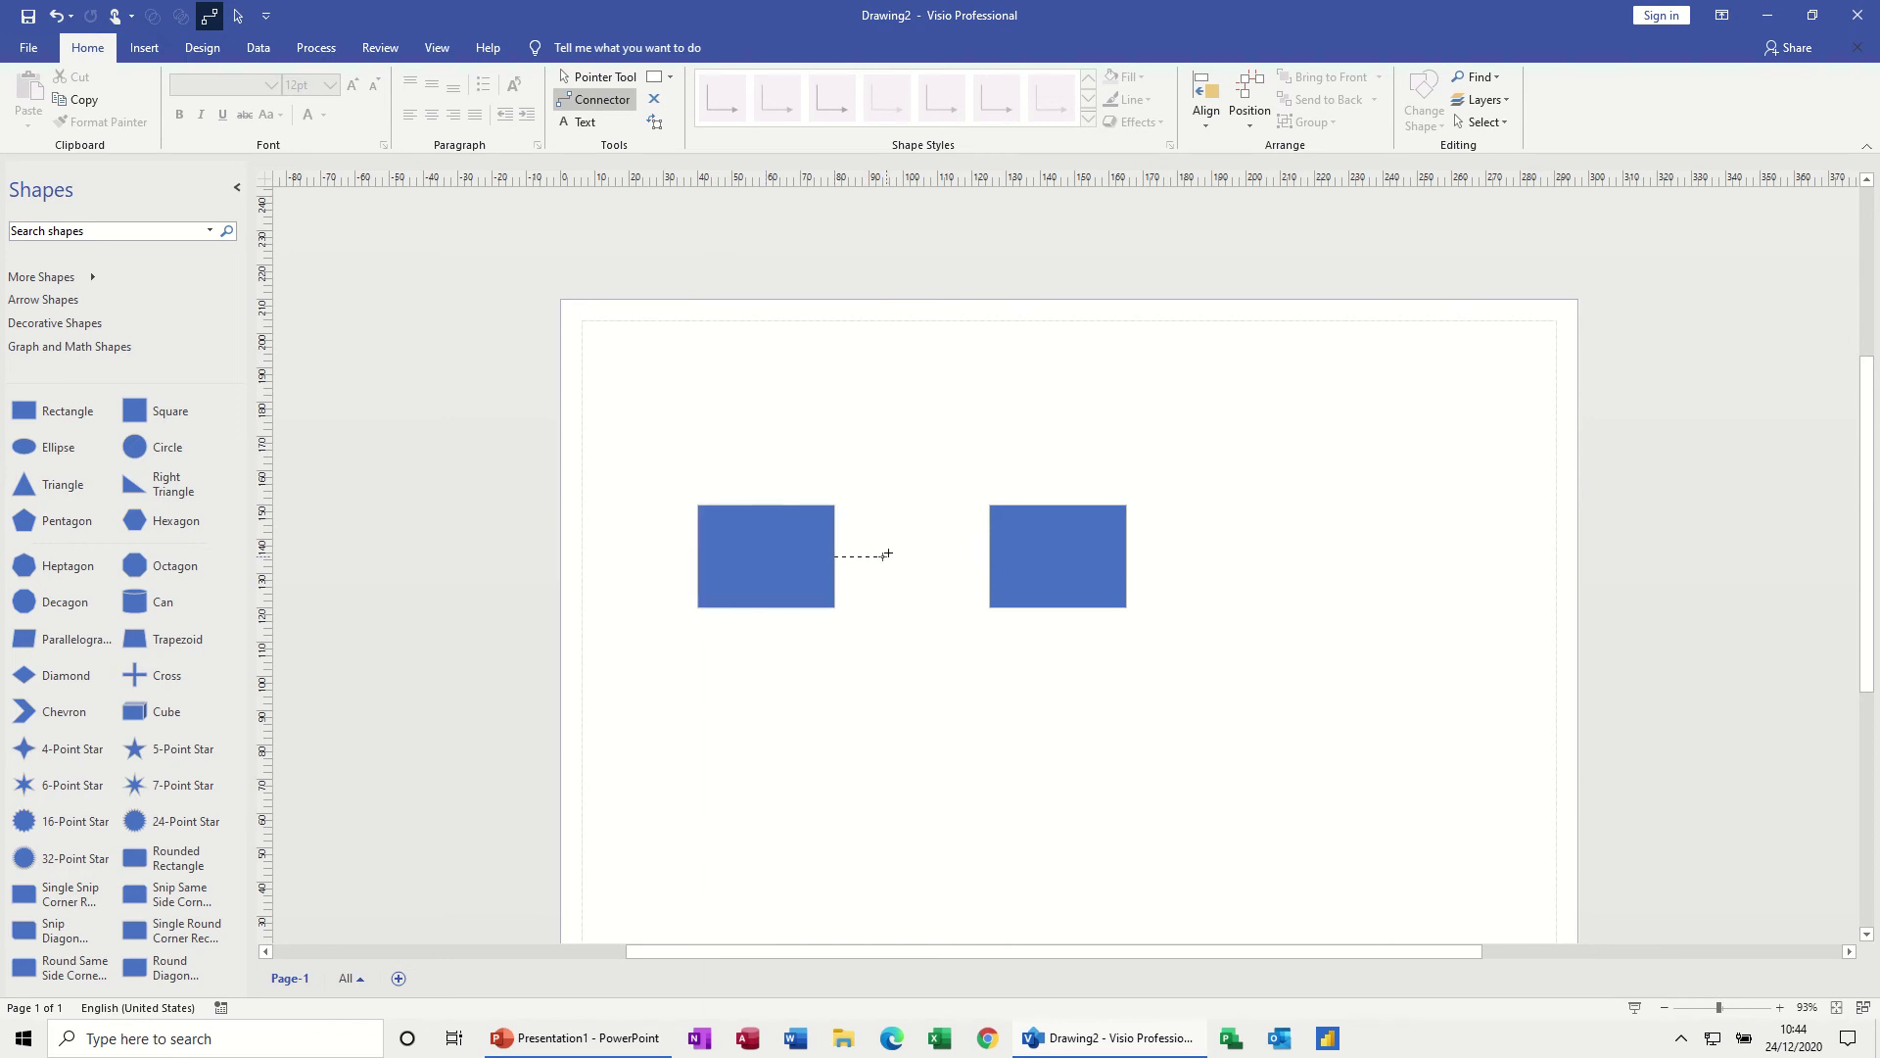
pyautogui.moveTo(987, 554); pyautogui.dragTo(990, 557)
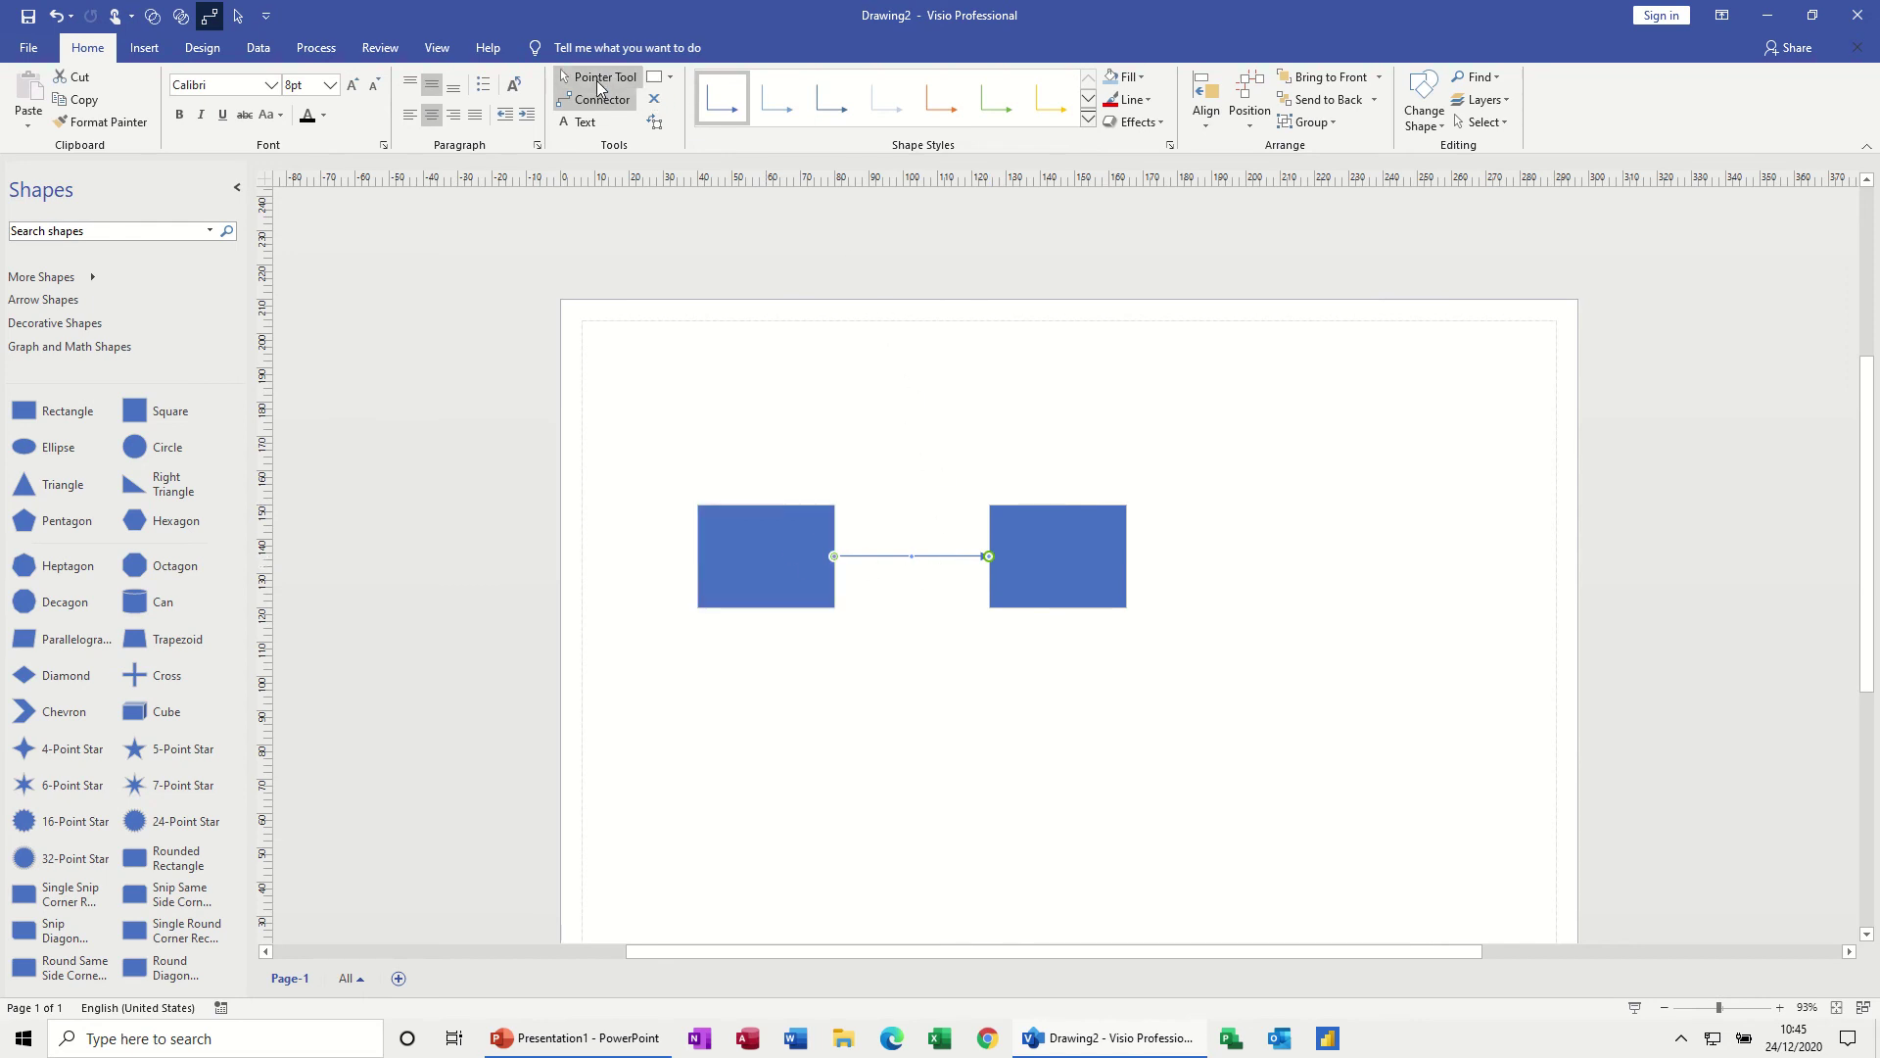
# Nudge the right rectangle slightly and select the connector between the rectangles.
pyautogui.click(597, 80)
pyautogui.click(1039, 557)
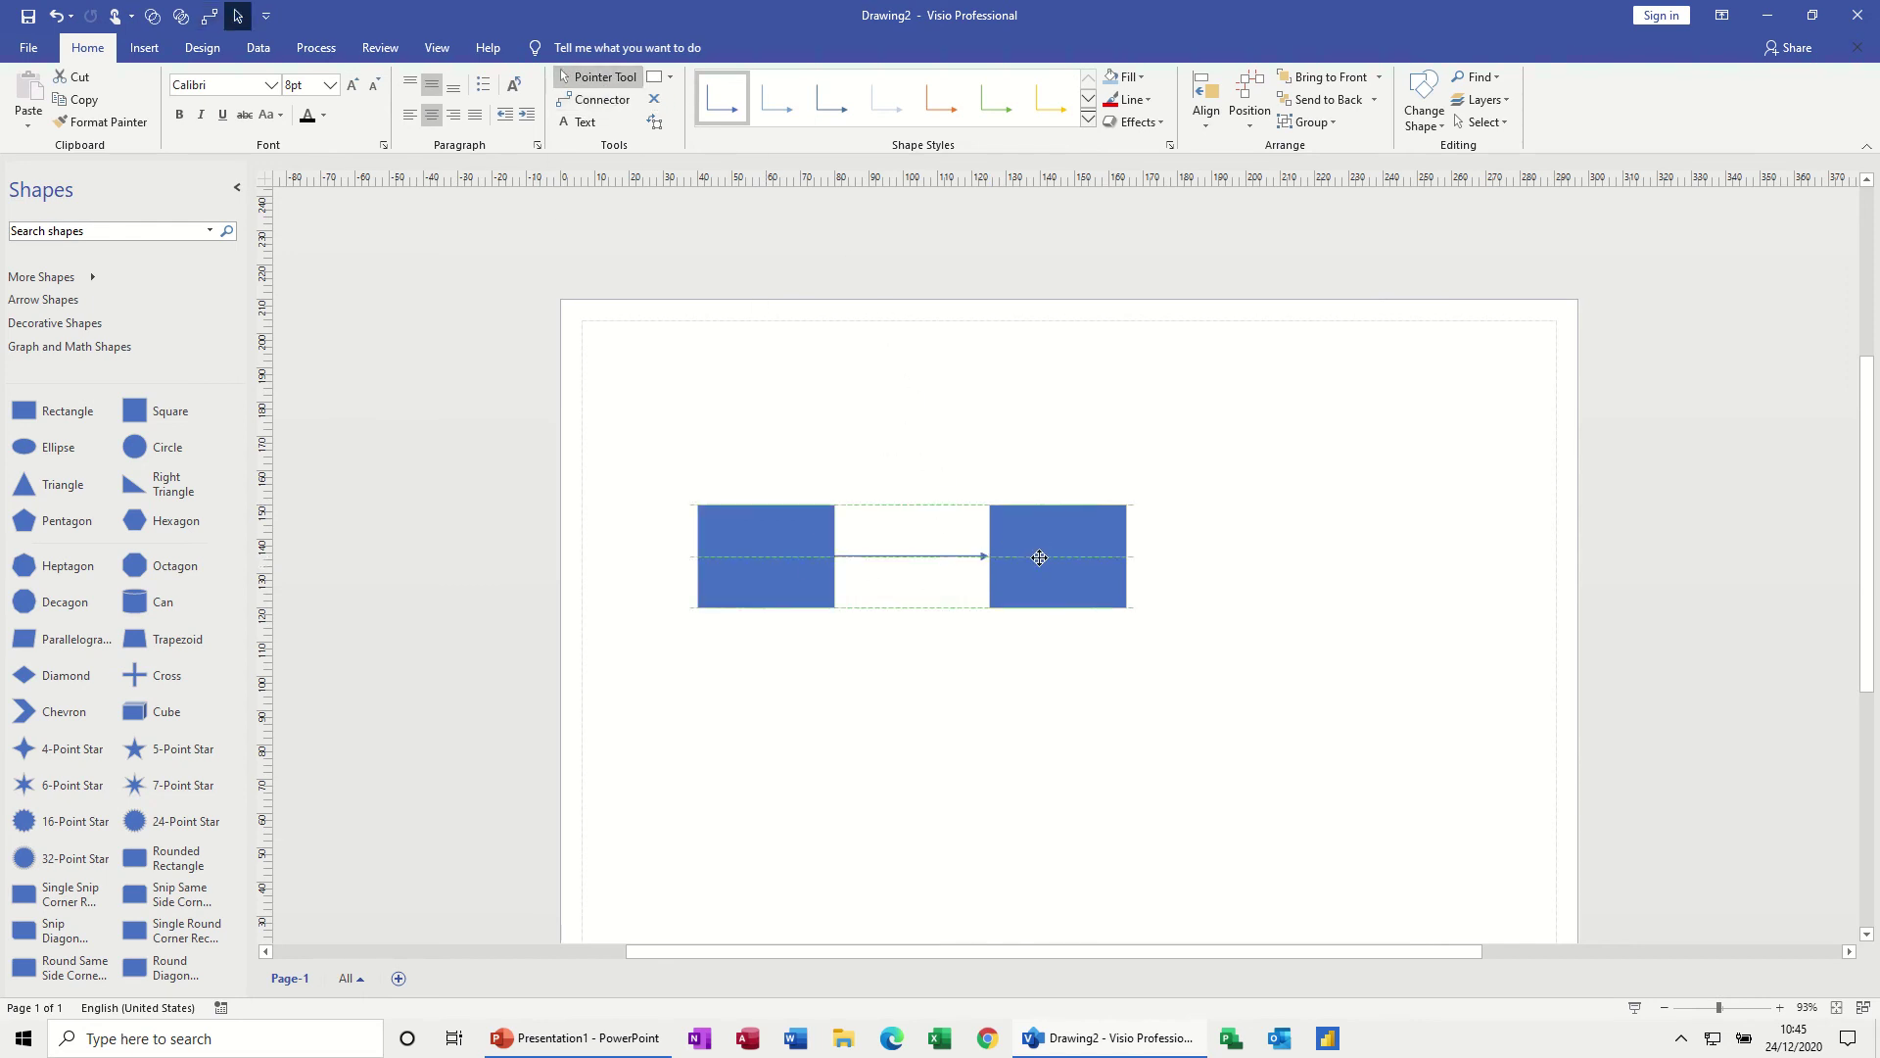
pyautogui.moveTo(1040, 557)
pyautogui.mouseDown()
pyautogui.moveTo(1021, 628)
pyautogui.moveTo(910, 717)
pyautogui.moveTo(797, 752)
pyautogui.moveTo(552, 679)
pyautogui.moveTo(586, 668)
pyautogui.moveTo(608, 495)
pyautogui.moveTo(793, 407)
pyautogui.moveTo(986, 403)
pyautogui.moveTo(1039, 509)
pyautogui.moveTo(1038, 555)
pyautogui.mouseUp()
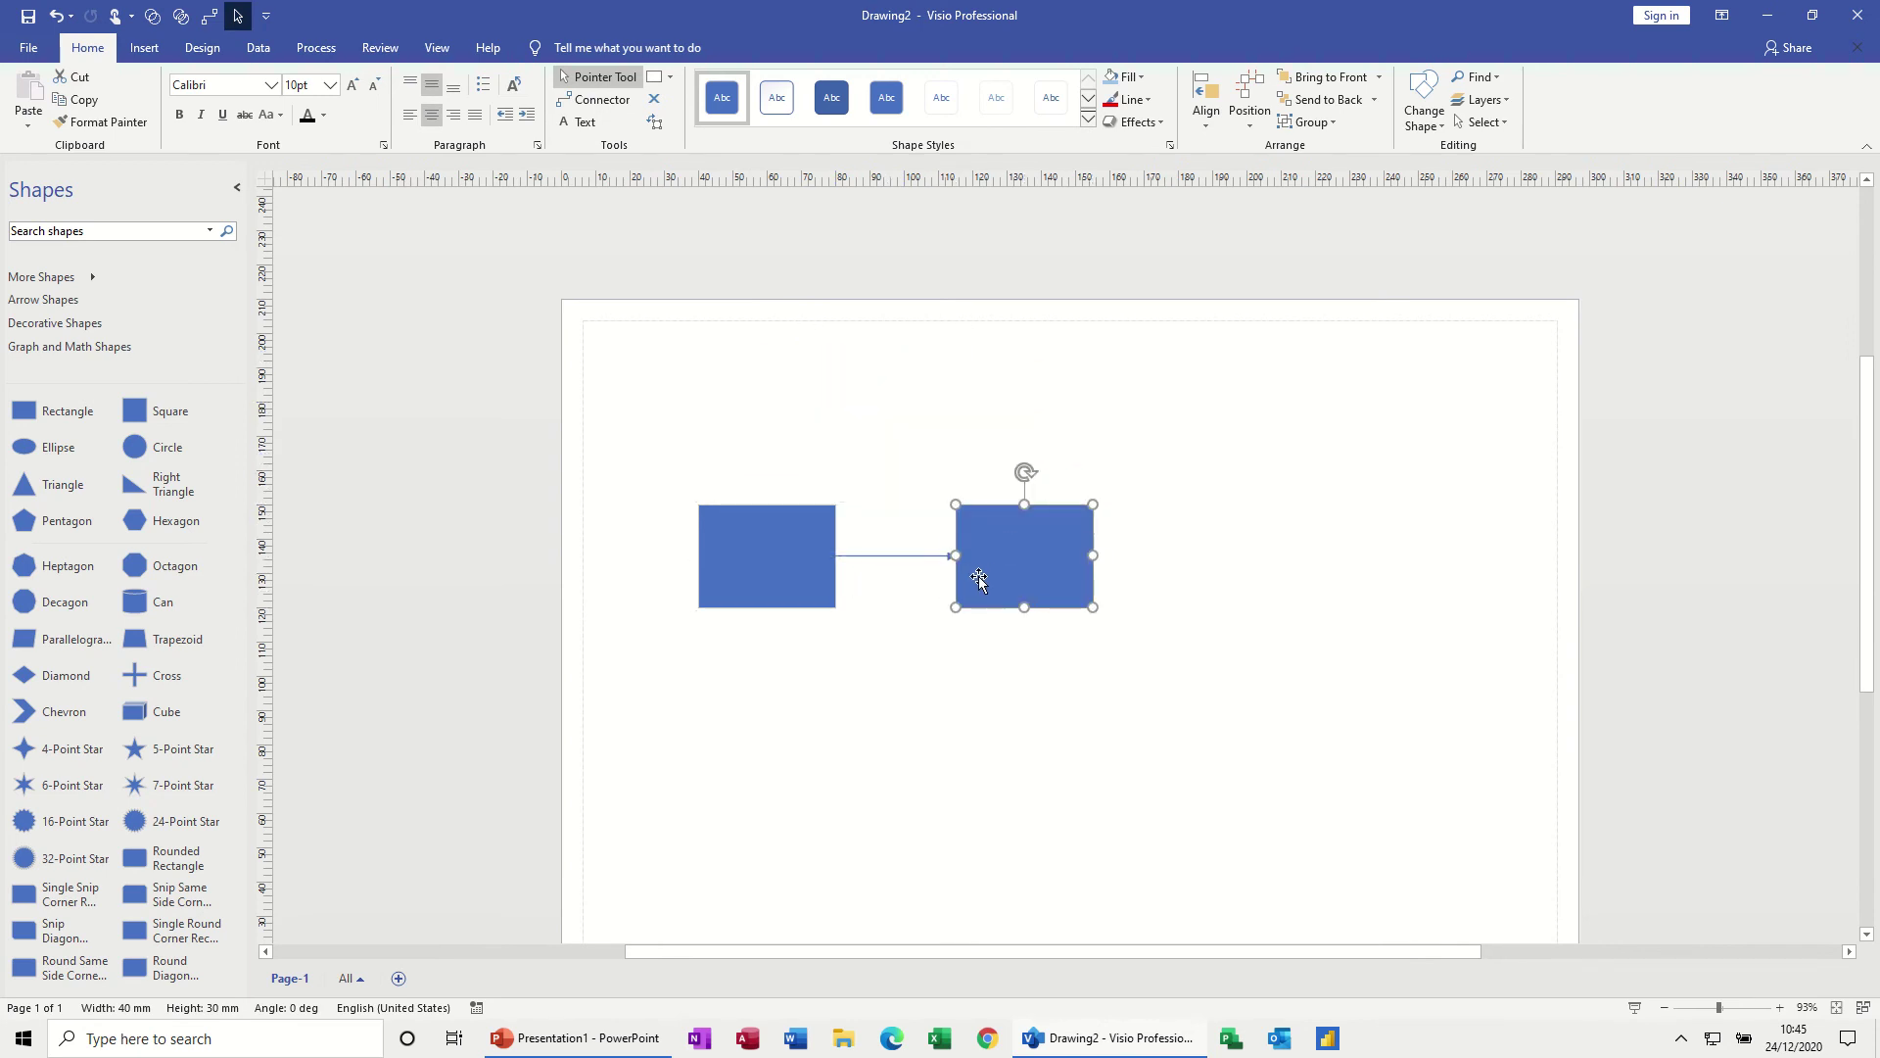
pyautogui.click(902, 557)
# Delete the connector and move both rectangles up and to the left.
pyautogui.press('Delete')
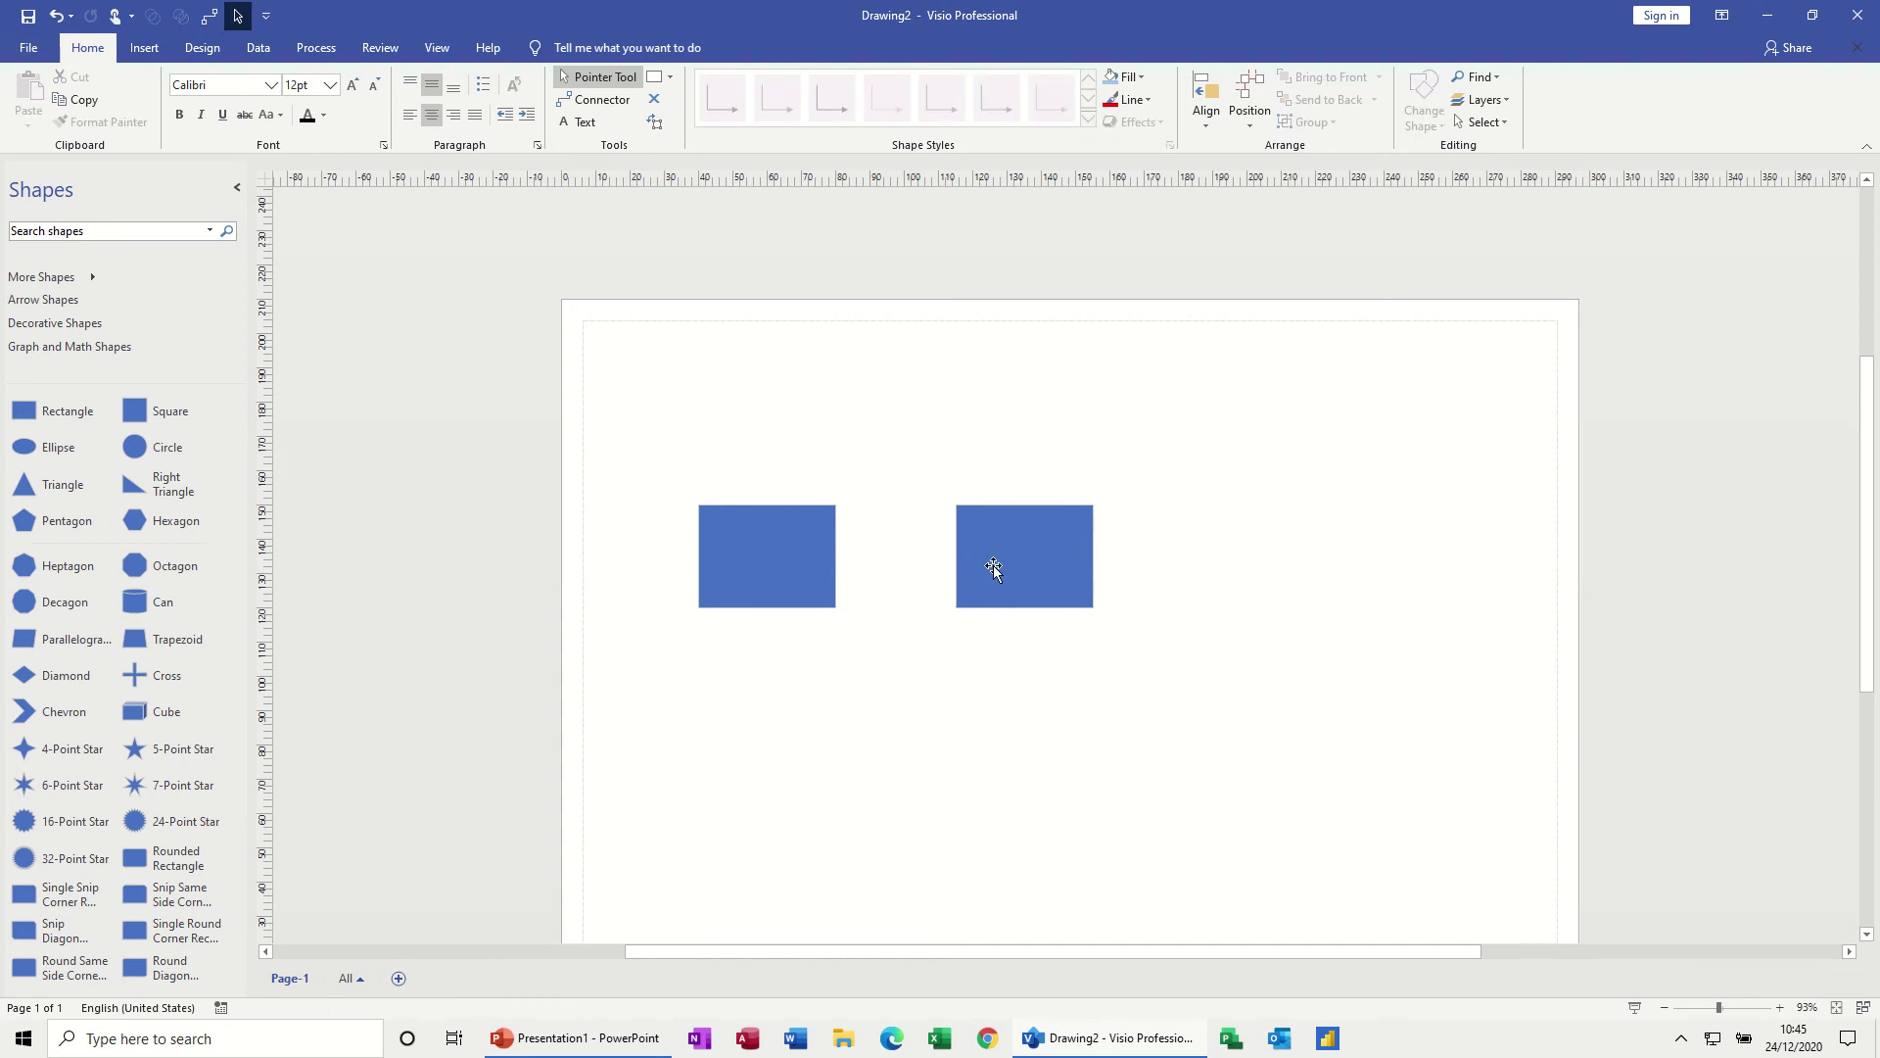
pyautogui.moveTo(997, 562); pyautogui.dragTo(891, 399)
pyautogui.moveTo(764, 552); pyautogui.dragTo(686, 505)
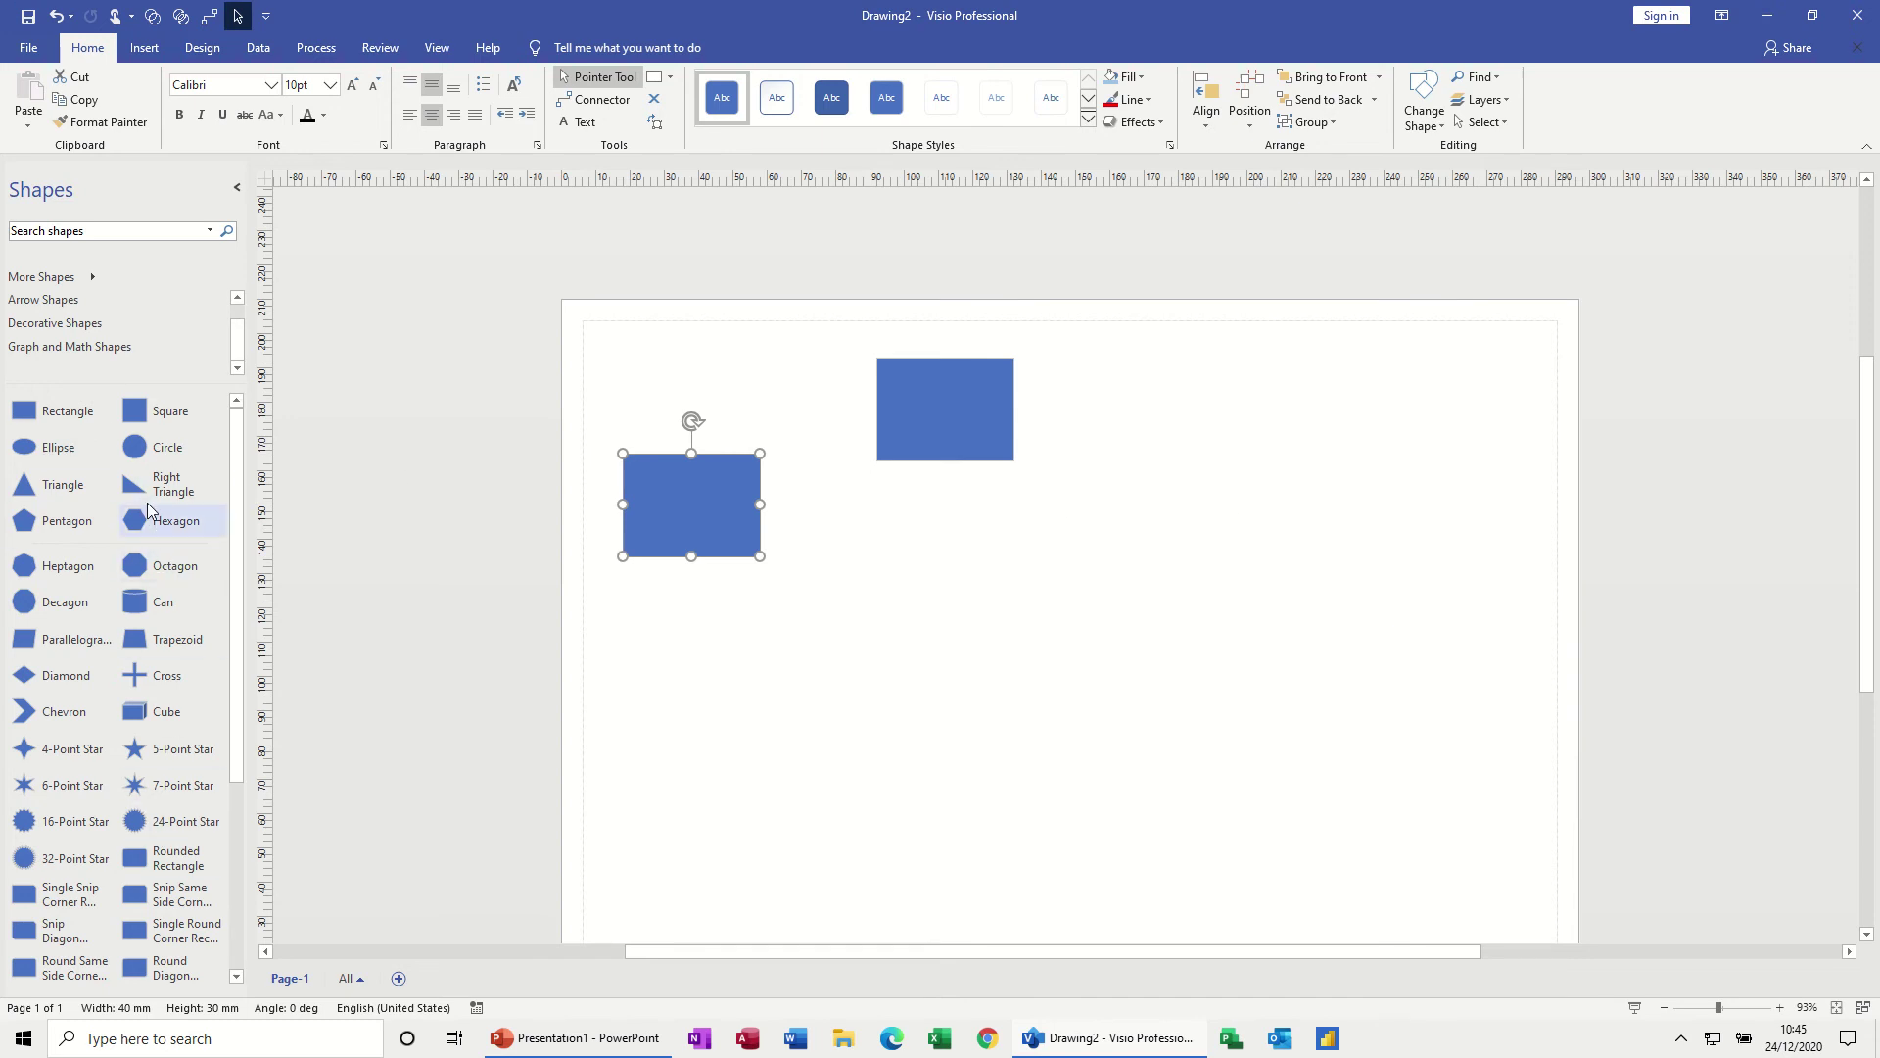
# Add a circle on the right, connect it to the upper rectangle, and move the circle up-right.
pyautogui.moveTo(142, 447); pyautogui.dragTo(1242, 500)
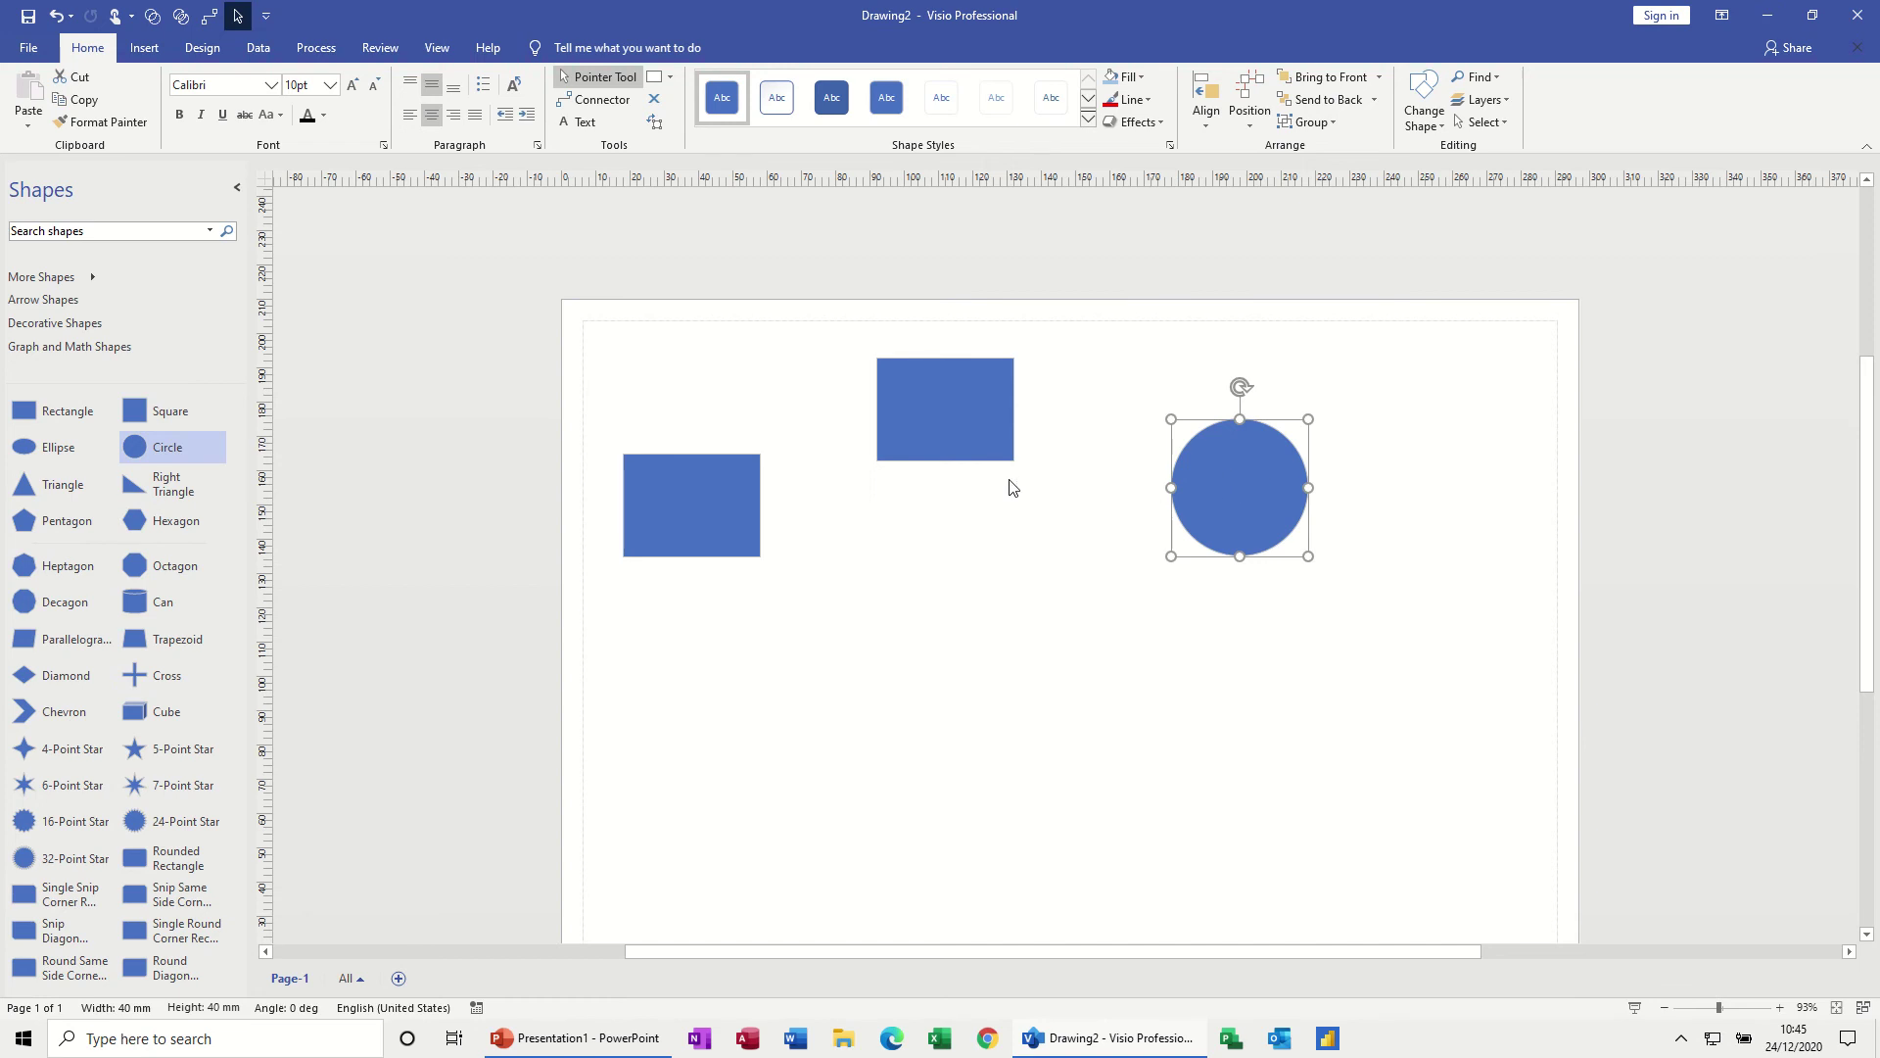
pyautogui.click(594, 98)
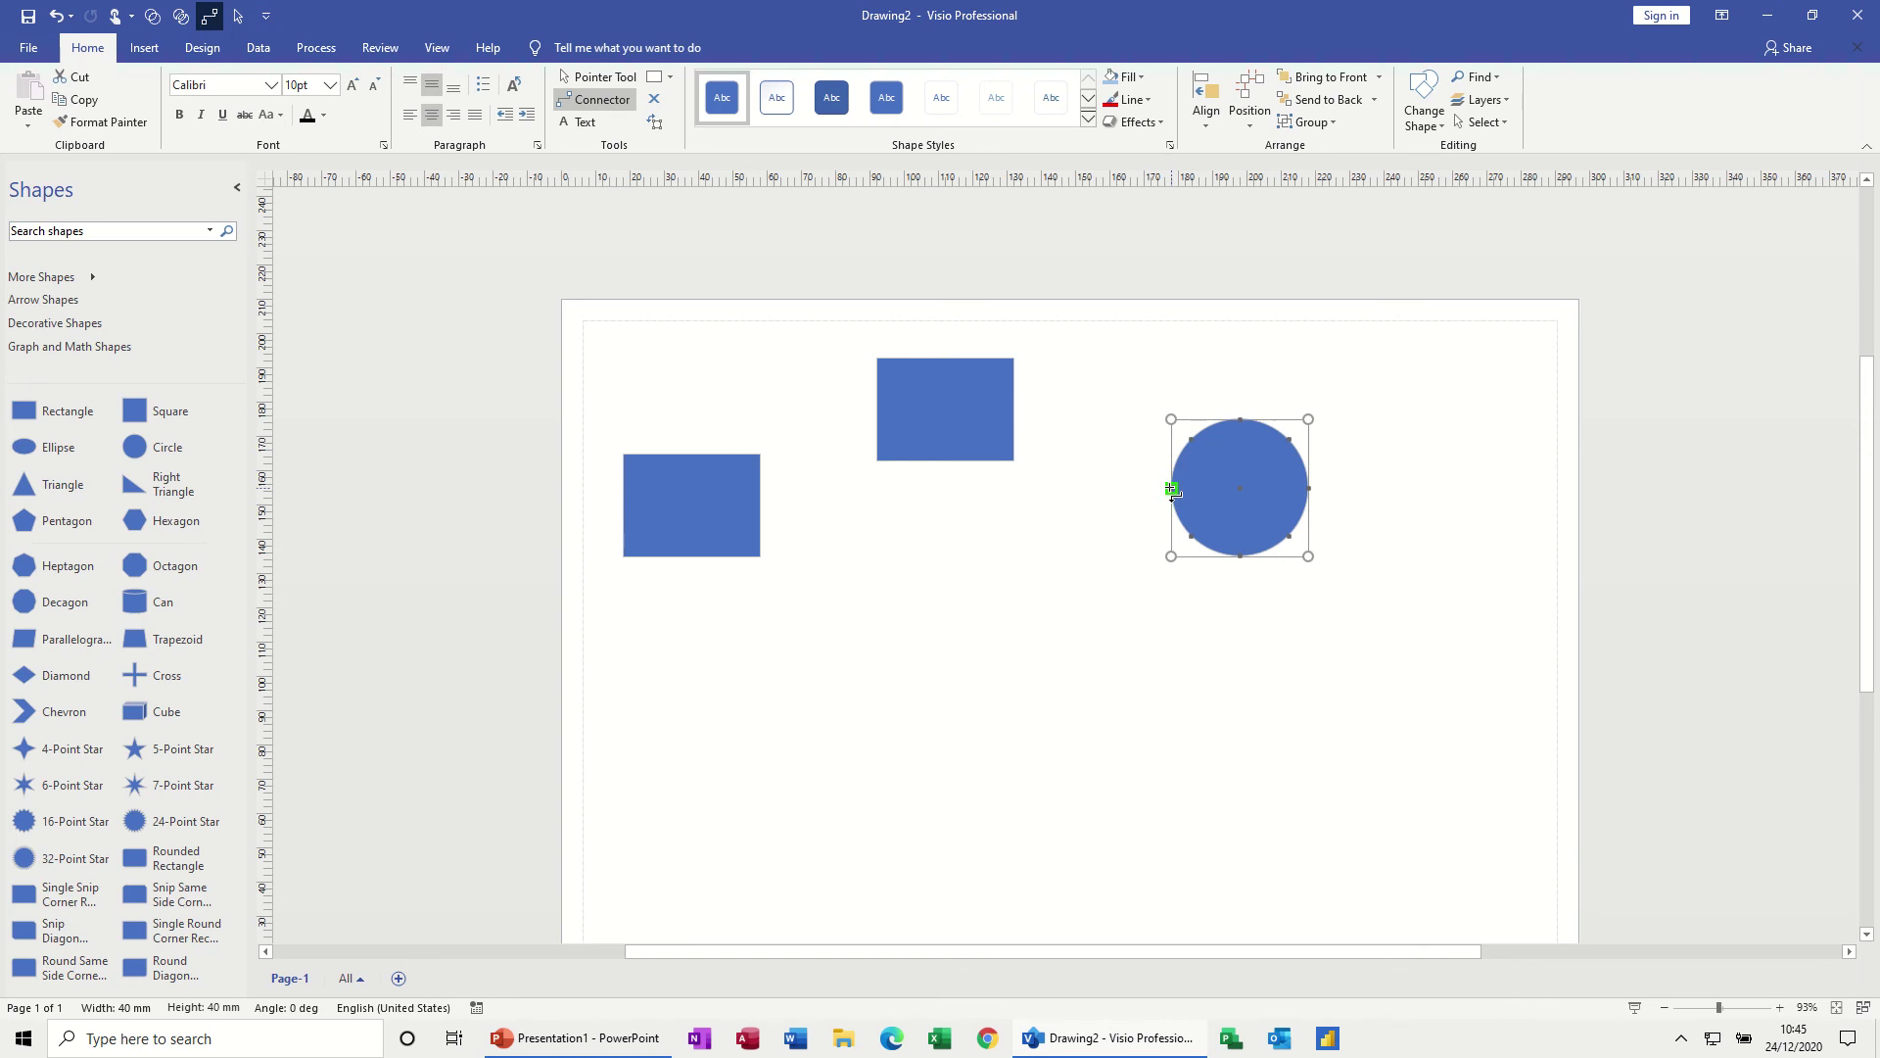
pyautogui.moveTo(1174, 490); pyautogui.dragTo(1015, 408)
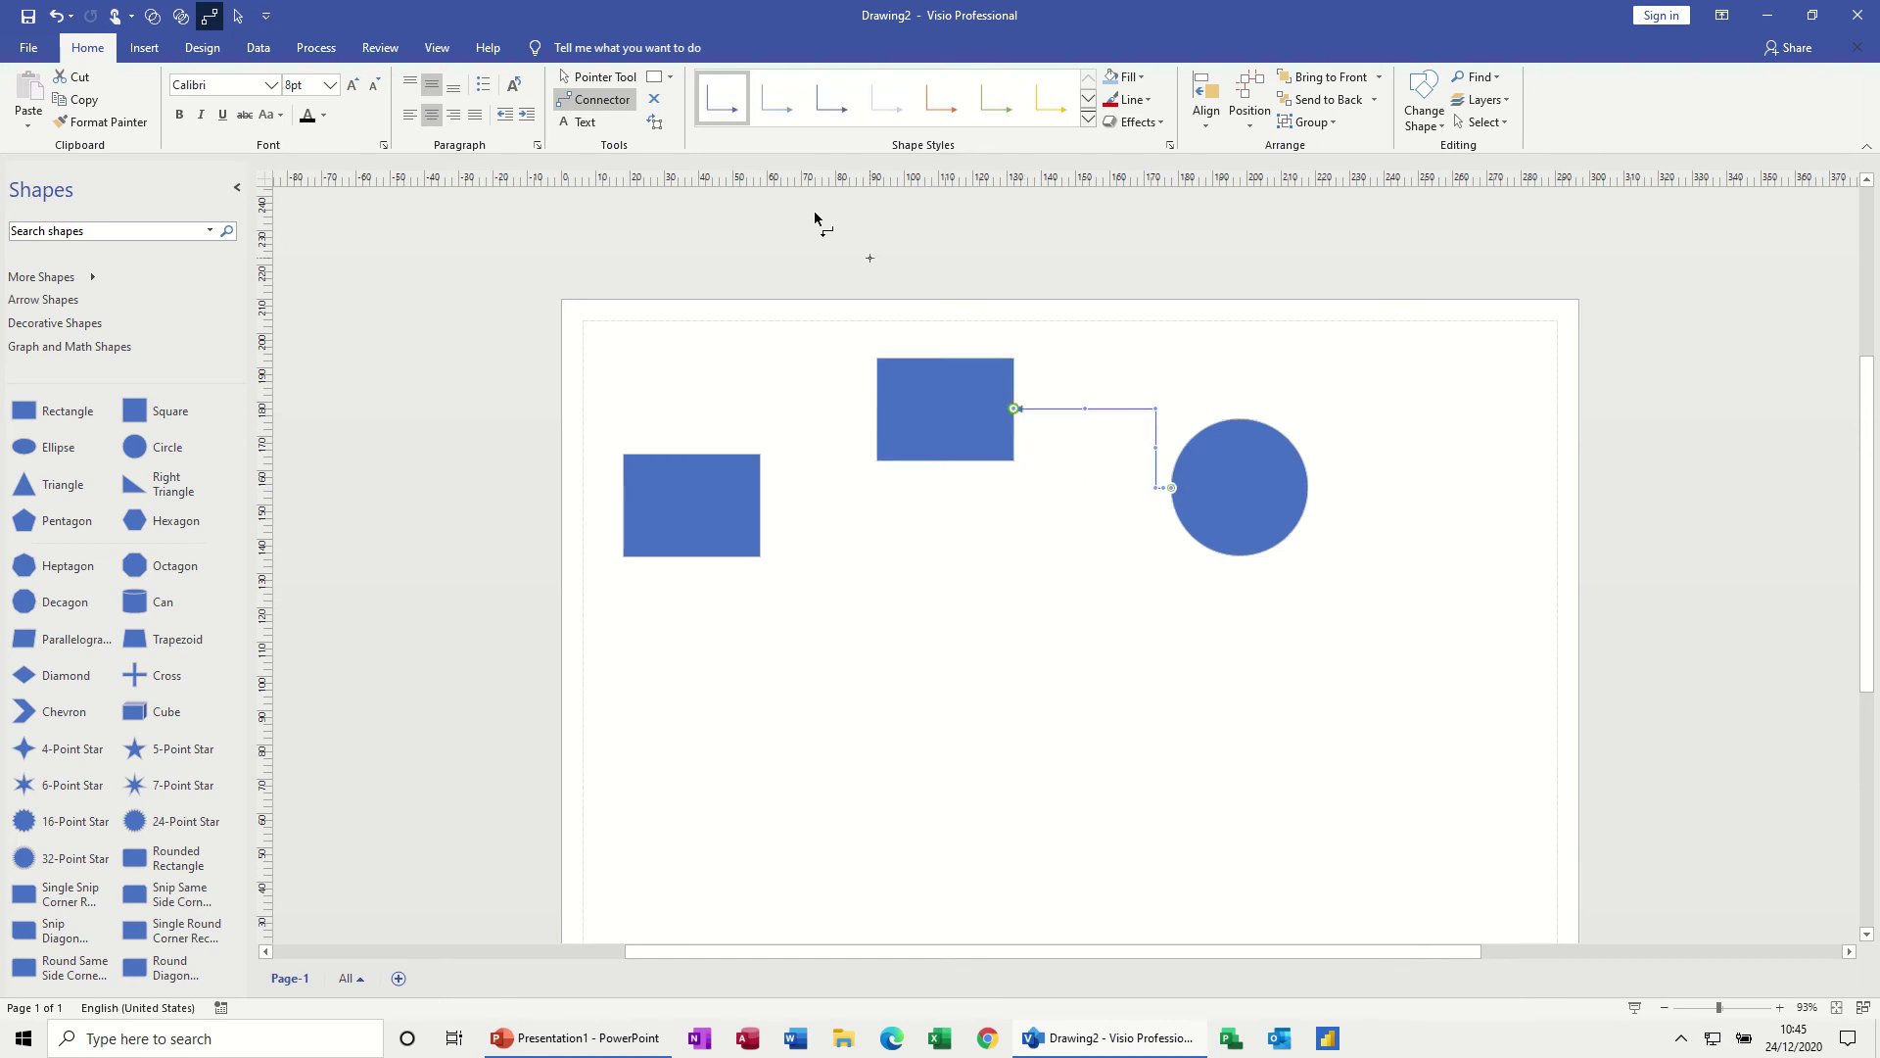
pyautogui.click(598, 77)
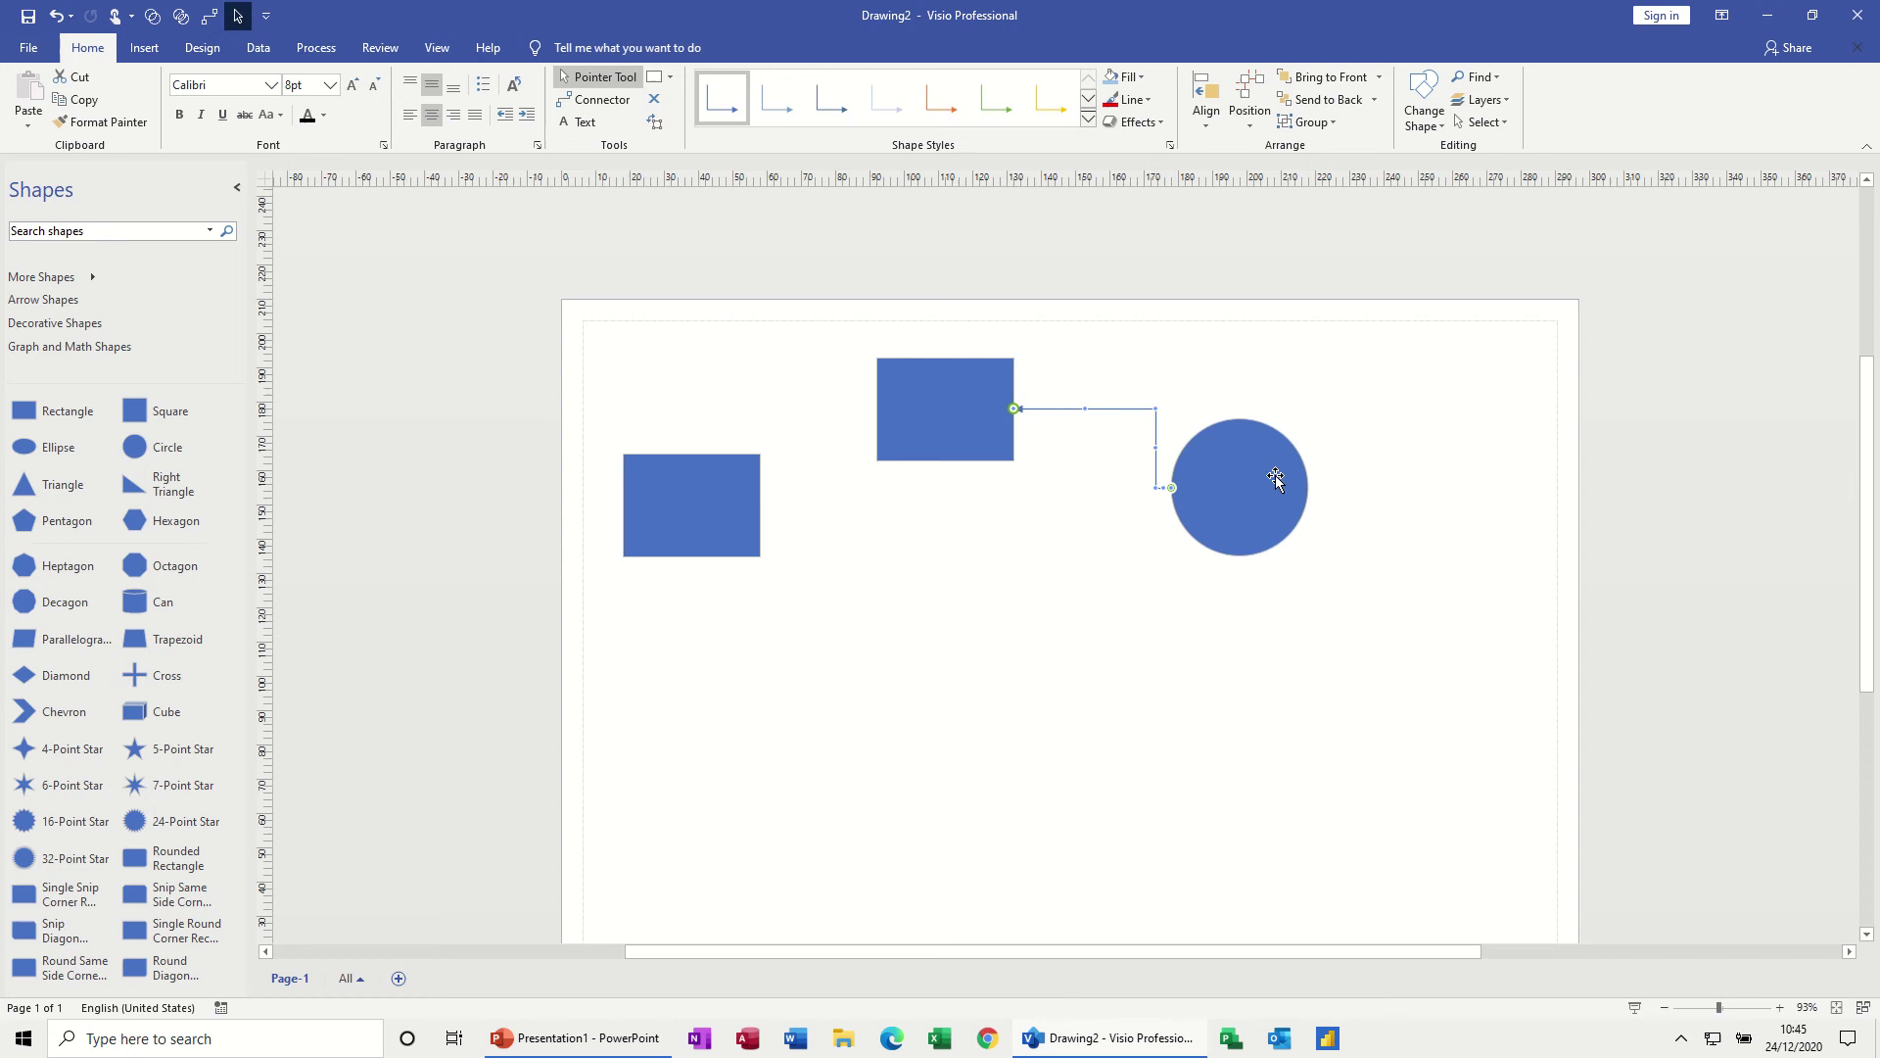
pyautogui.moveTo(1275, 495); pyautogui.dragTo(1310, 436)
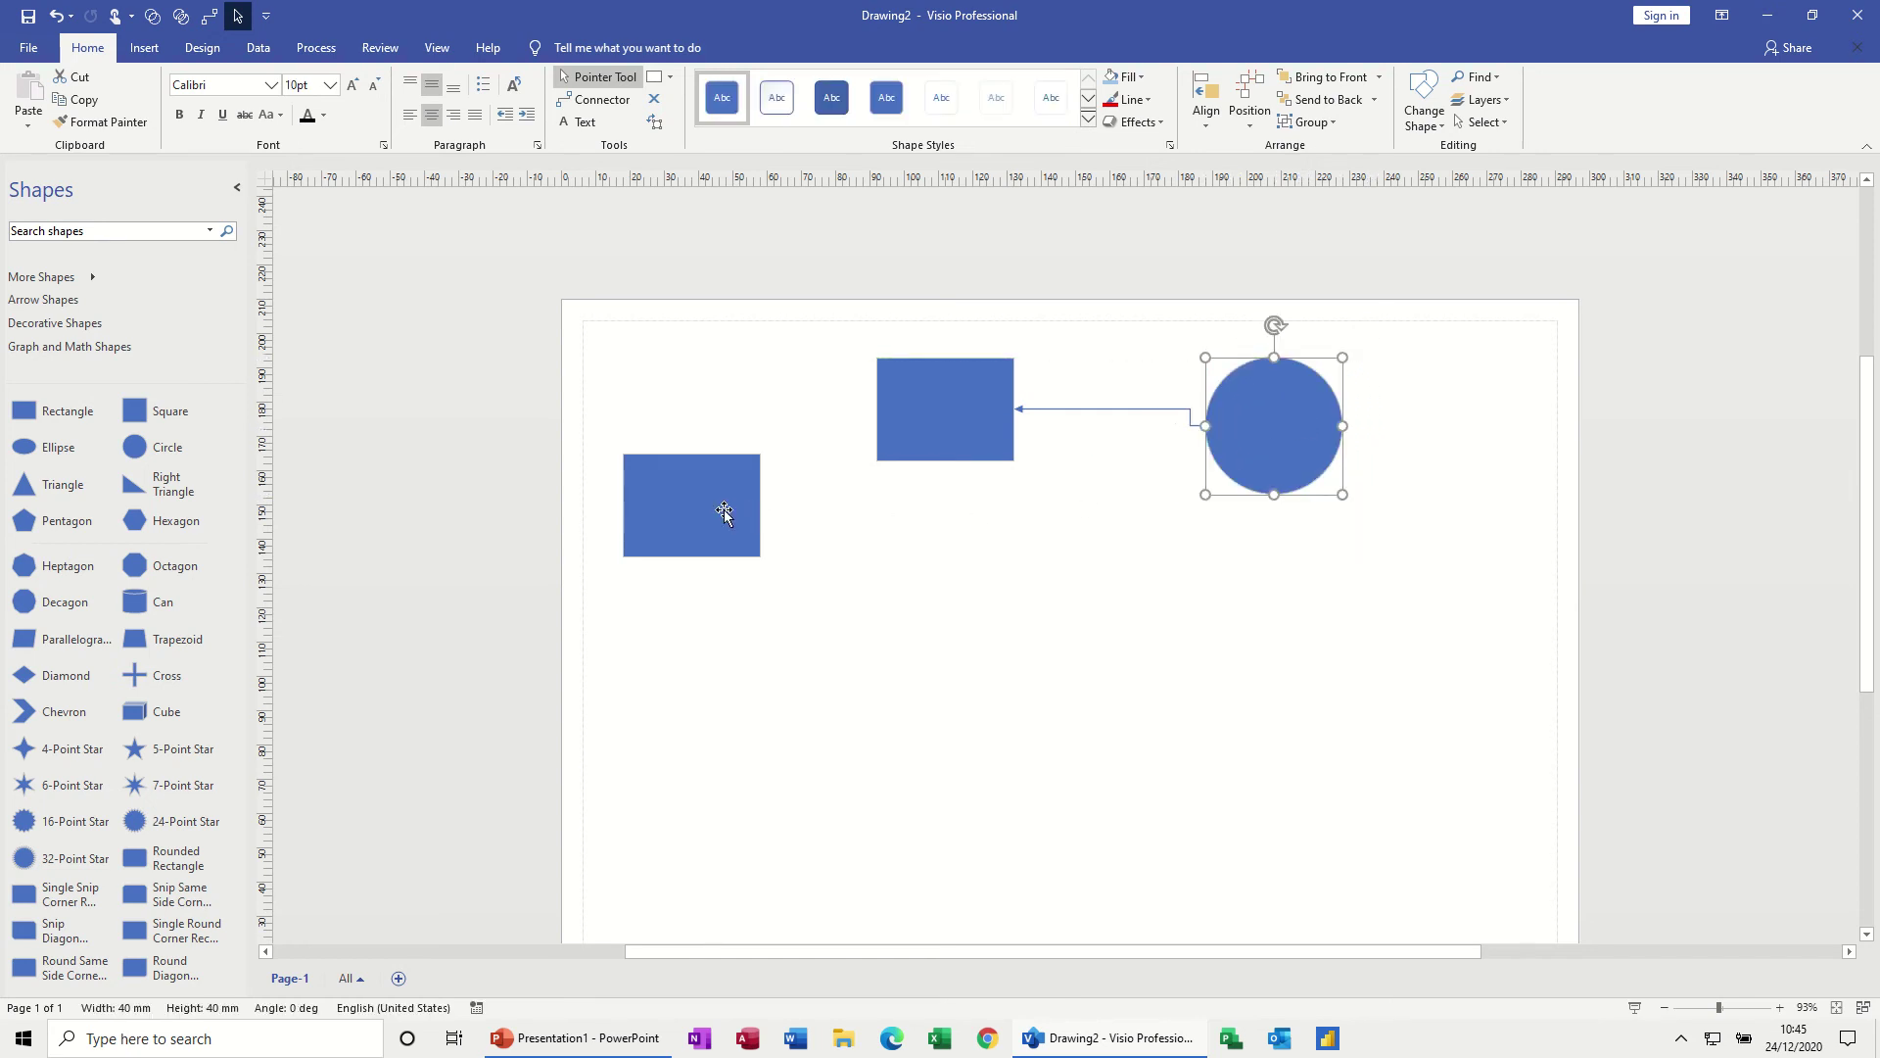
# Draw a 70 x 22 mm wide rectangle below the shapes and a 68 x 18 mm one above it.
pyautogui.click(655, 81)
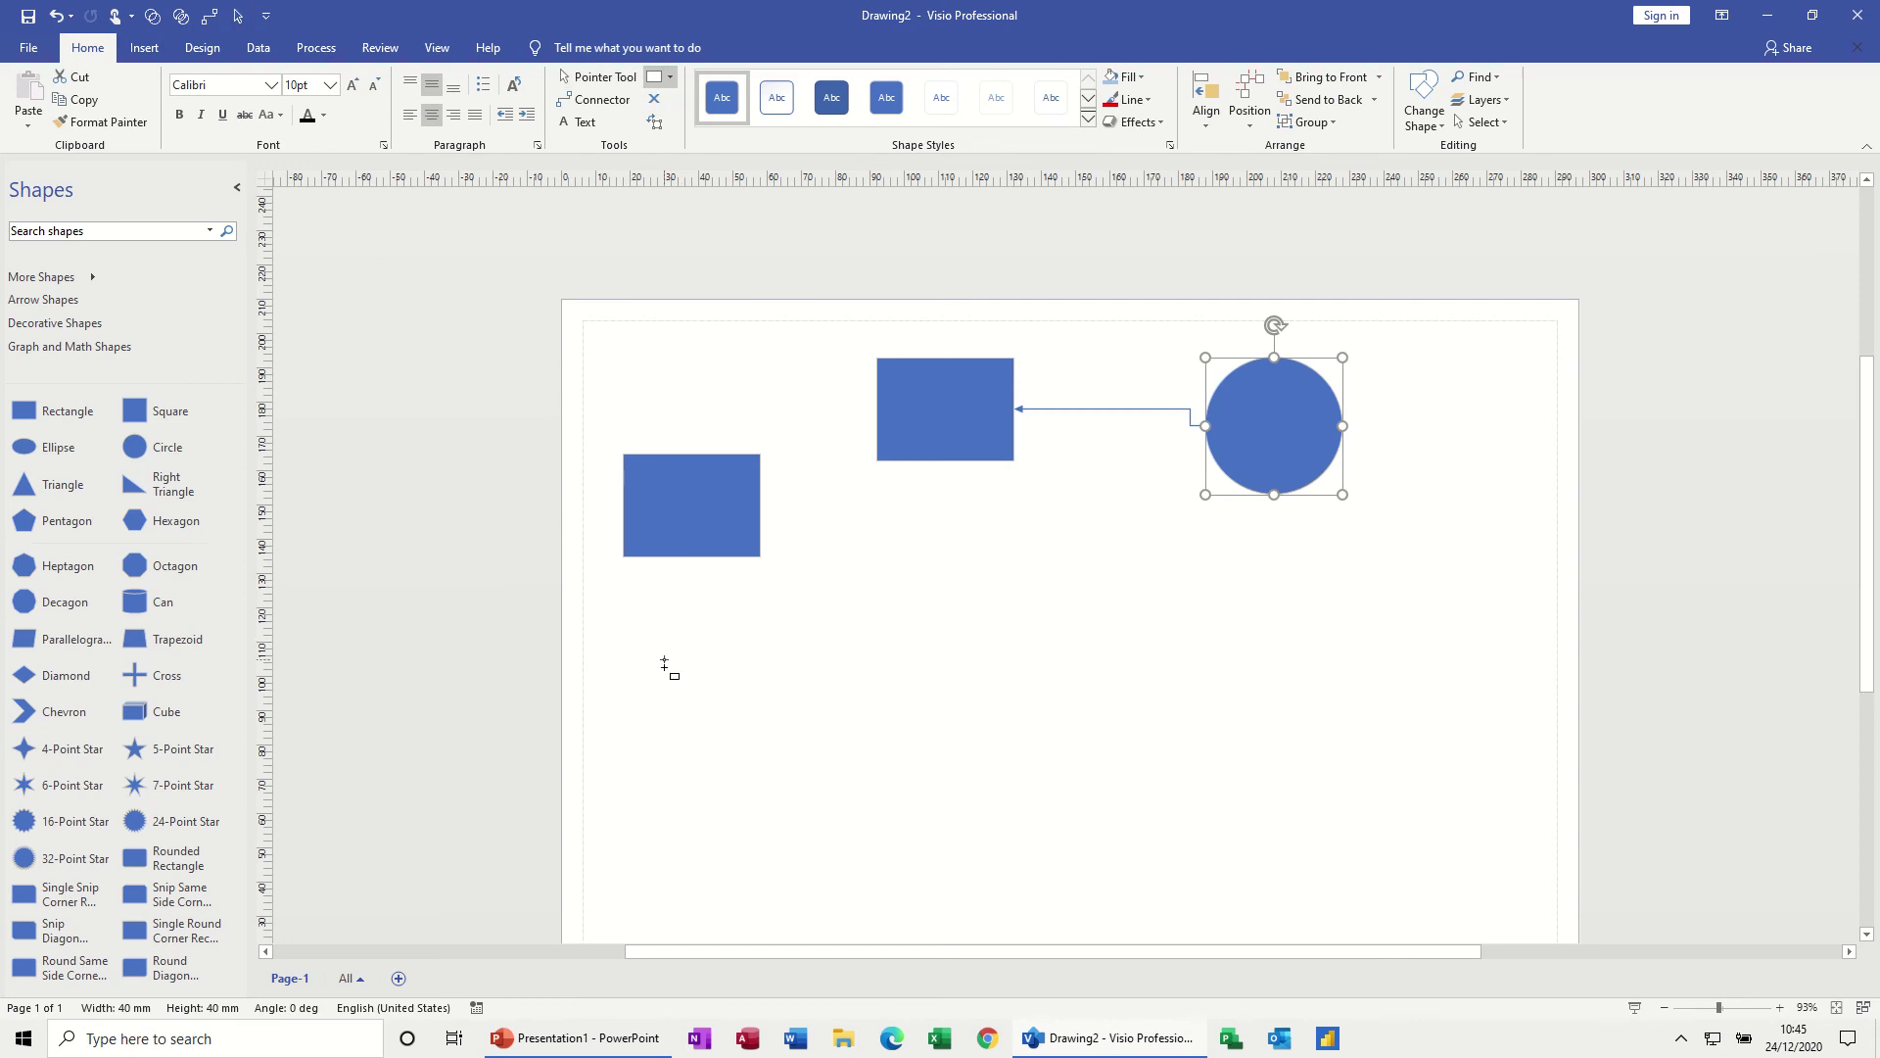
pyautogui.moveTo(665, 678); pyautogui.dragTo(938, 762)
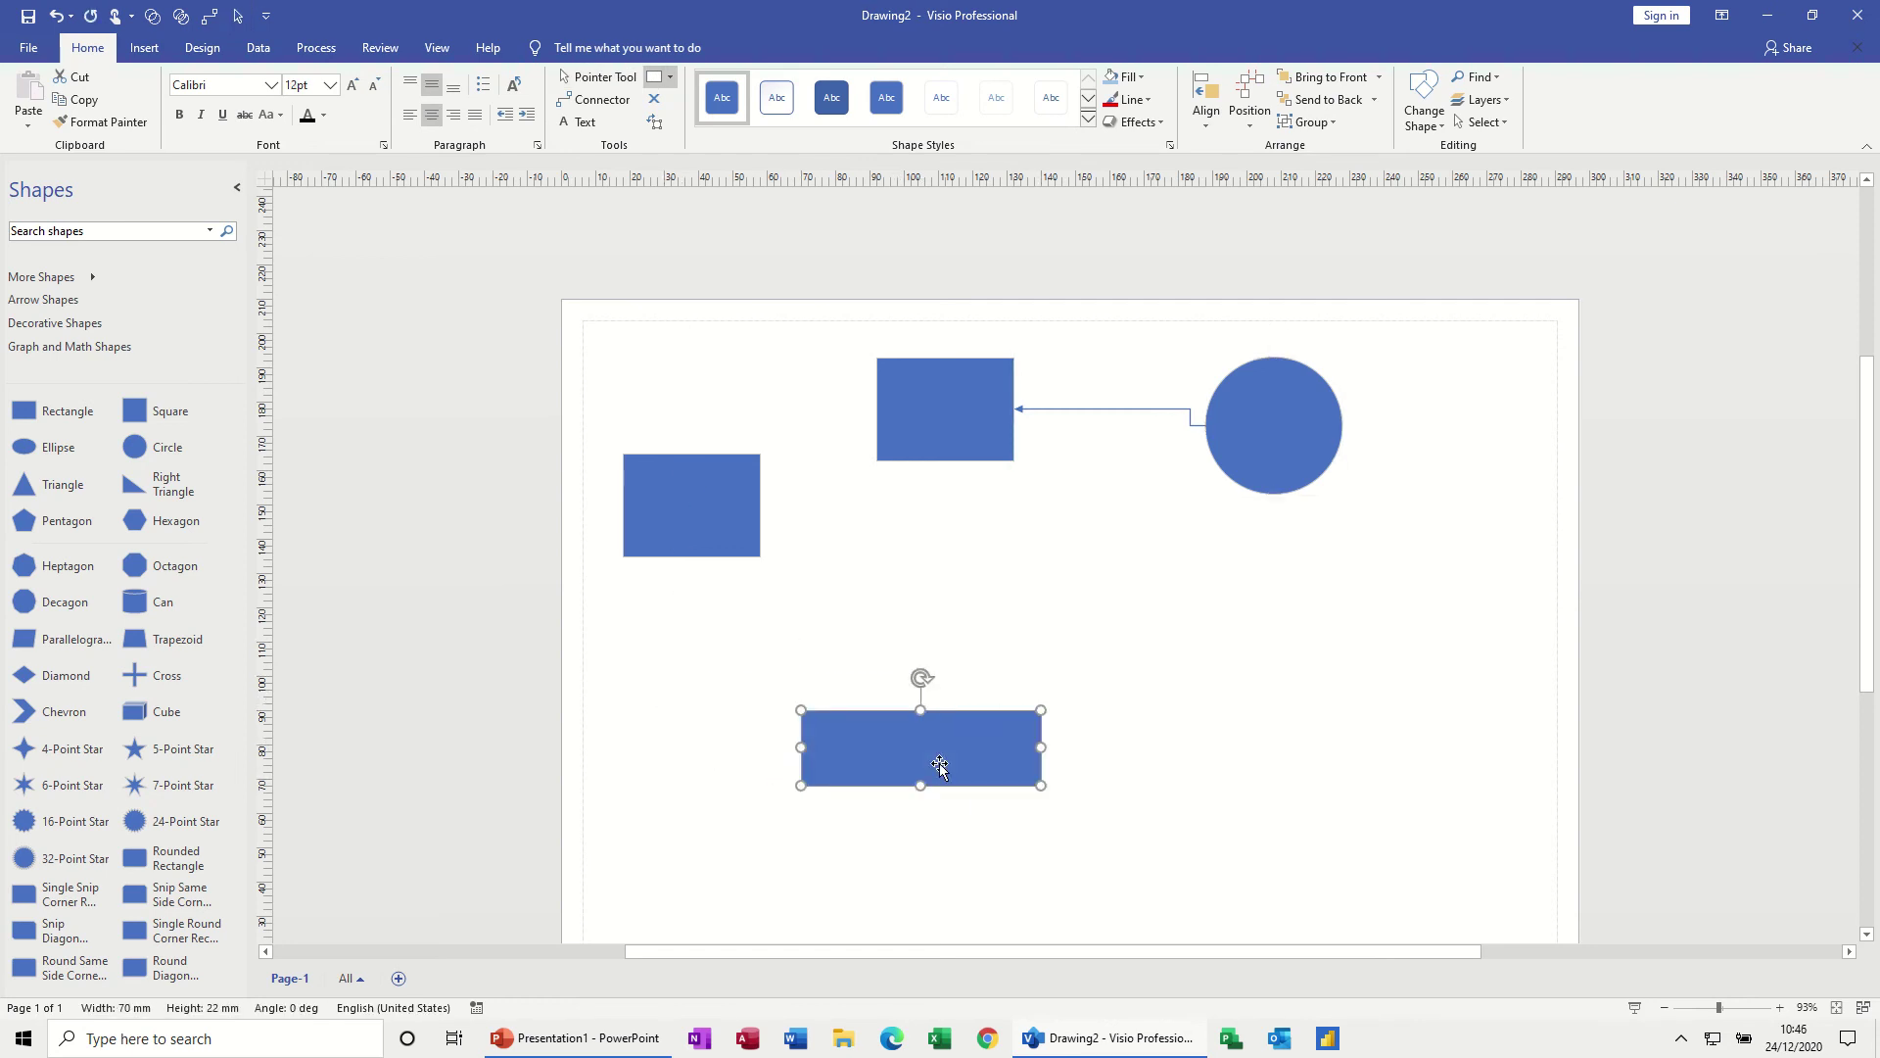
pyautogui.click(595, 99)
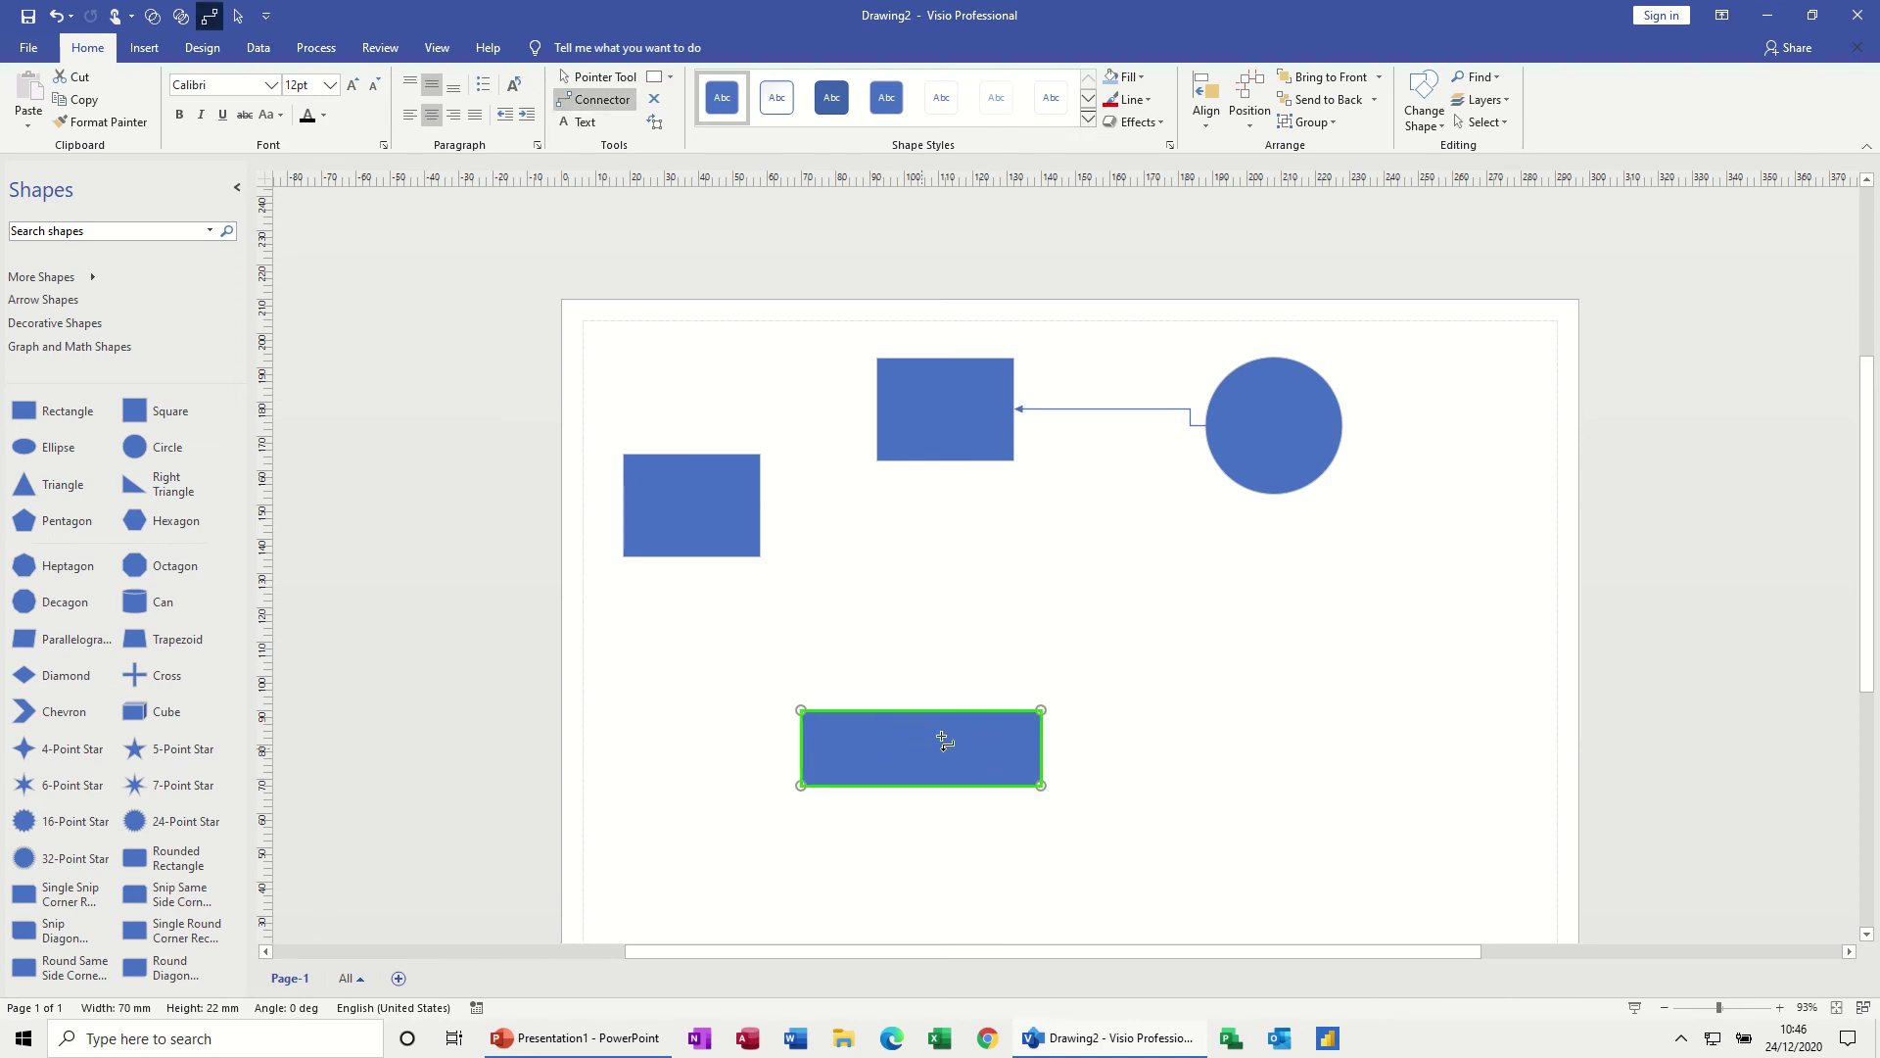
pyautogui.click(656, 80)
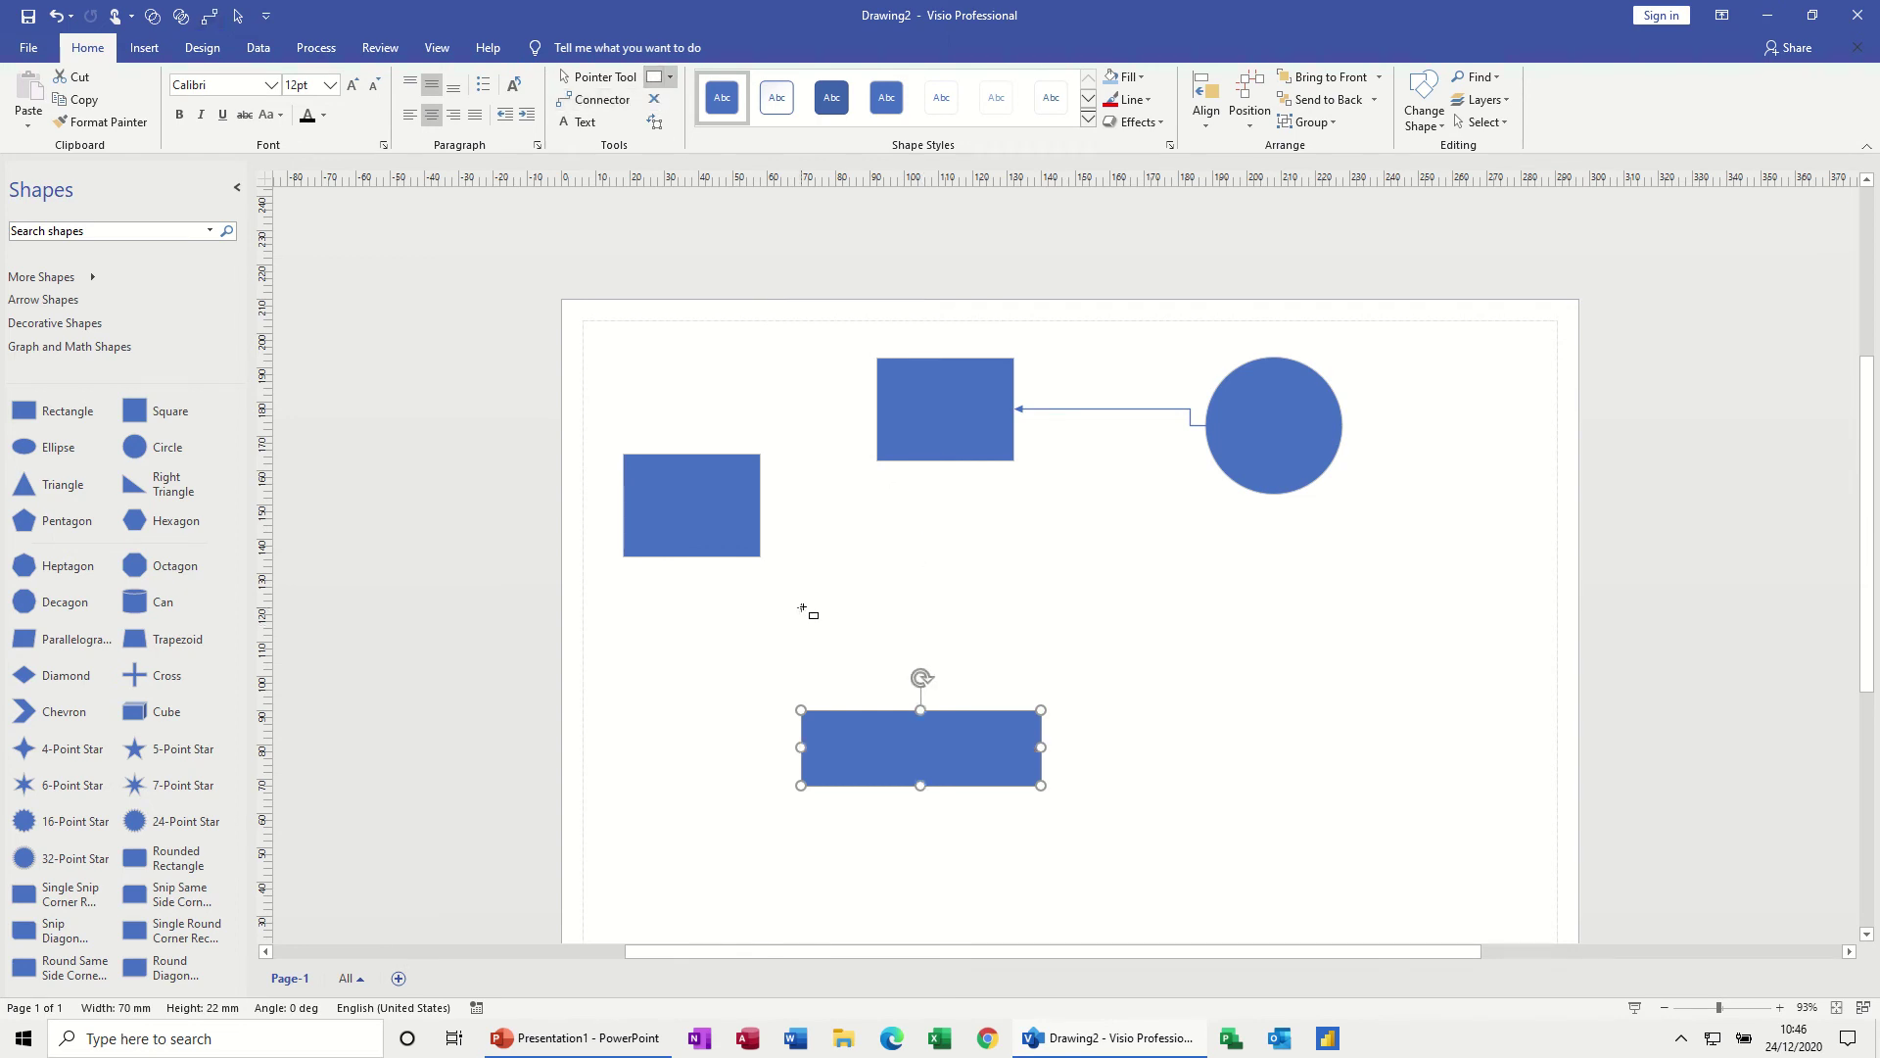
pyautogui.moveTo(802, 609); pyautogui.dragTo(978, 614)
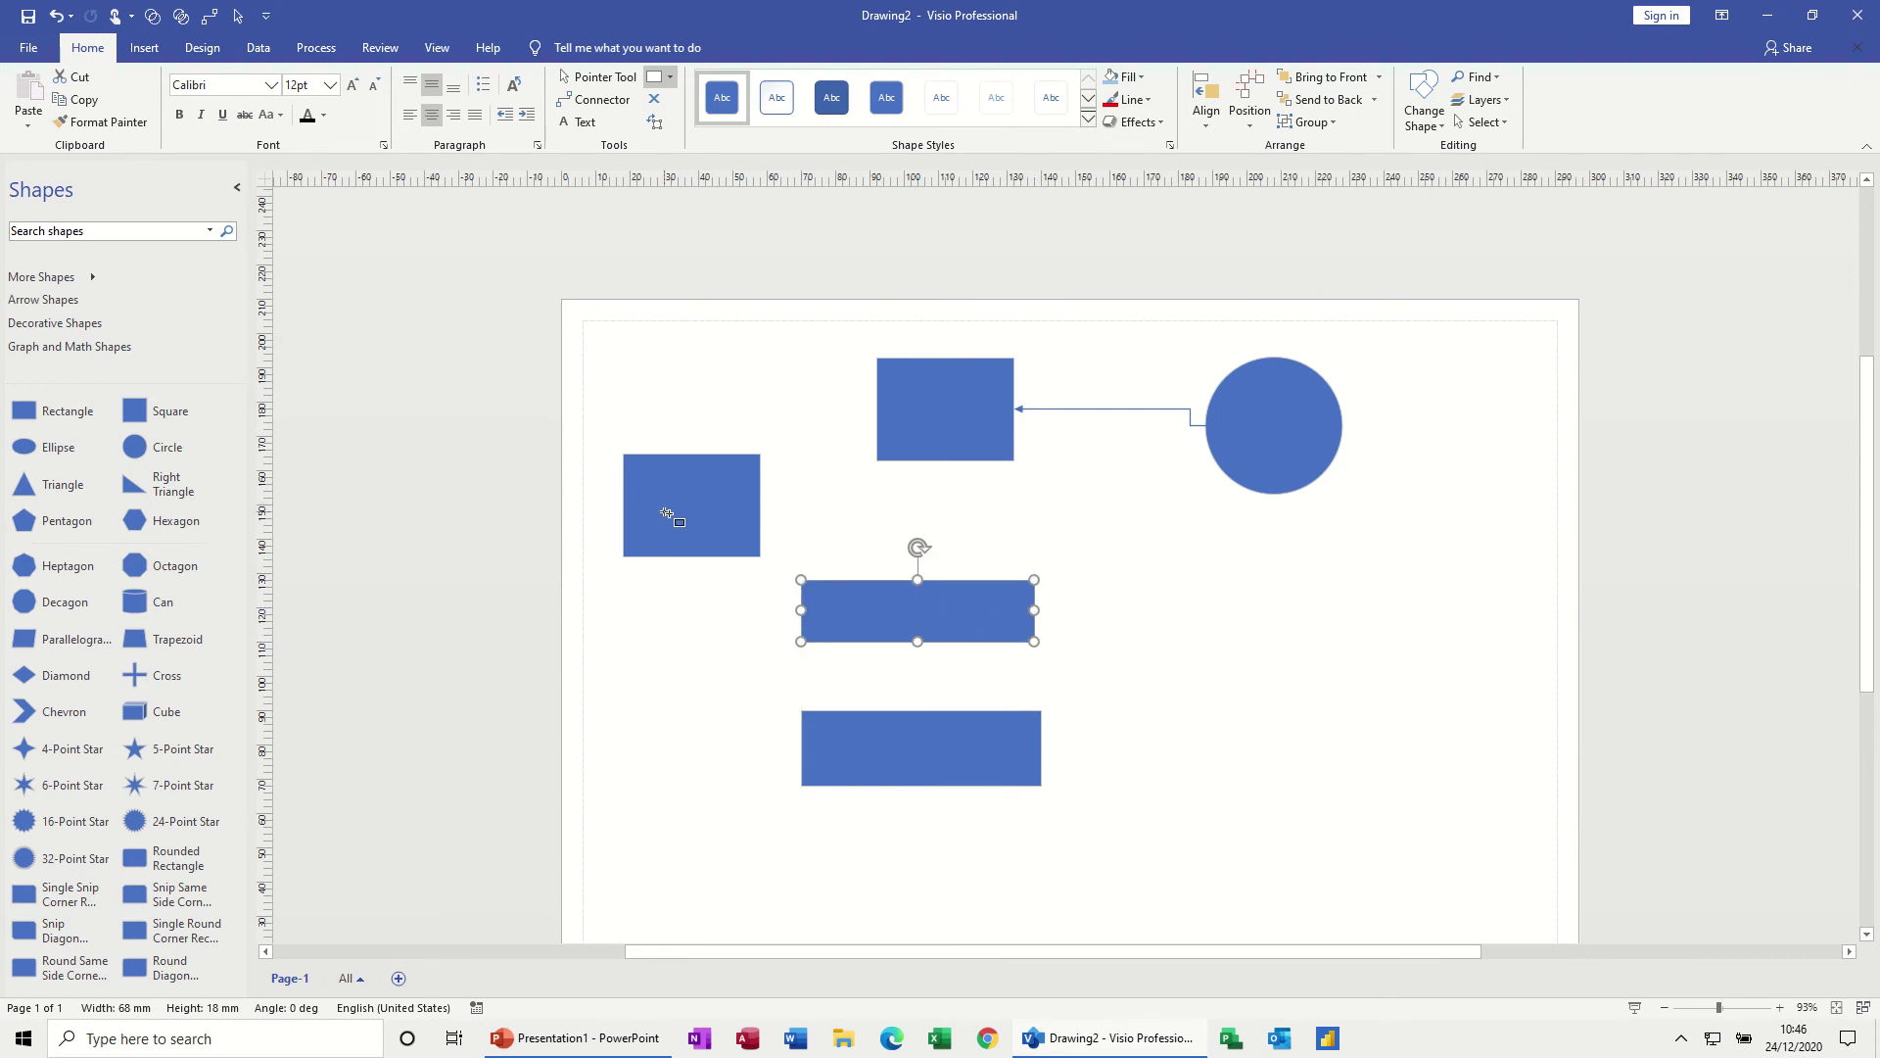
# Draw a connector down from the middle rectangle, then drag the lower rectangle away so the end hangs loose.
pyautogui.click(654, 102)
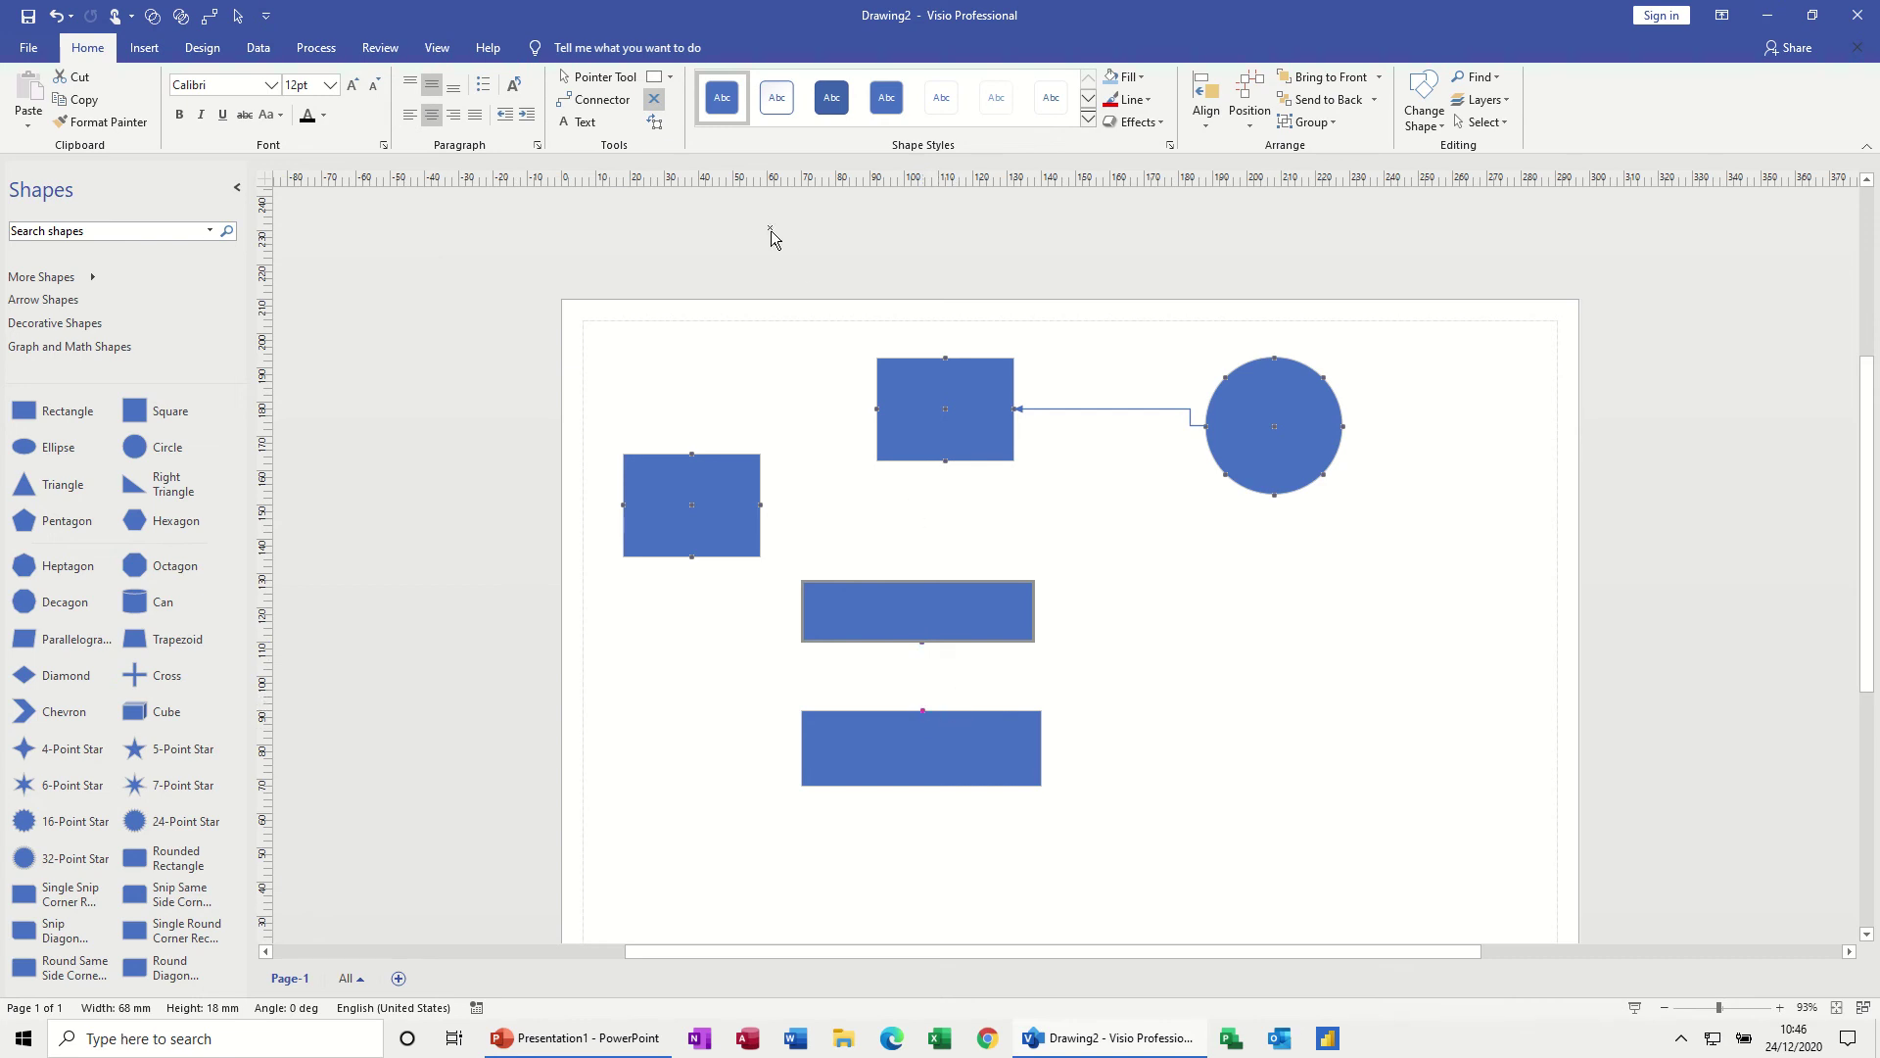
pyautogui.click(592, 98)
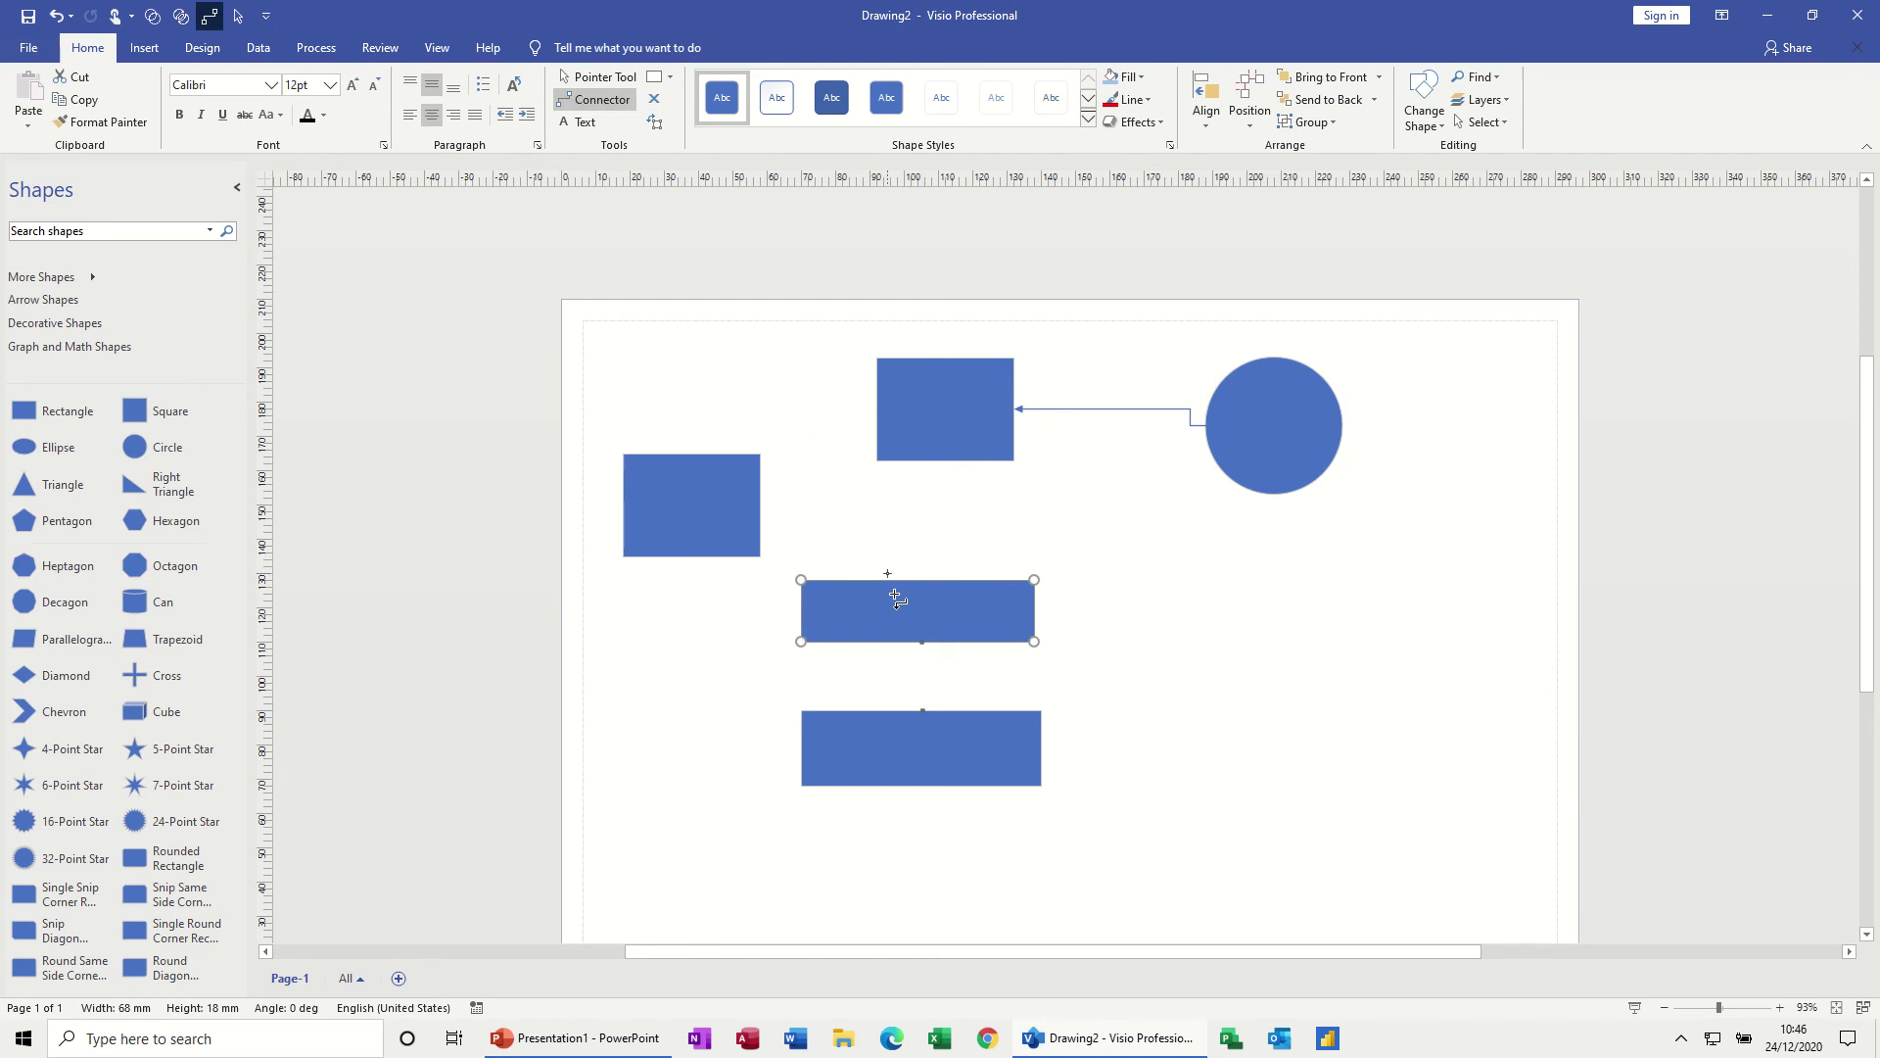
pyautogui.moveTo(920, 652); pyautogui.dragTo(922, 710)
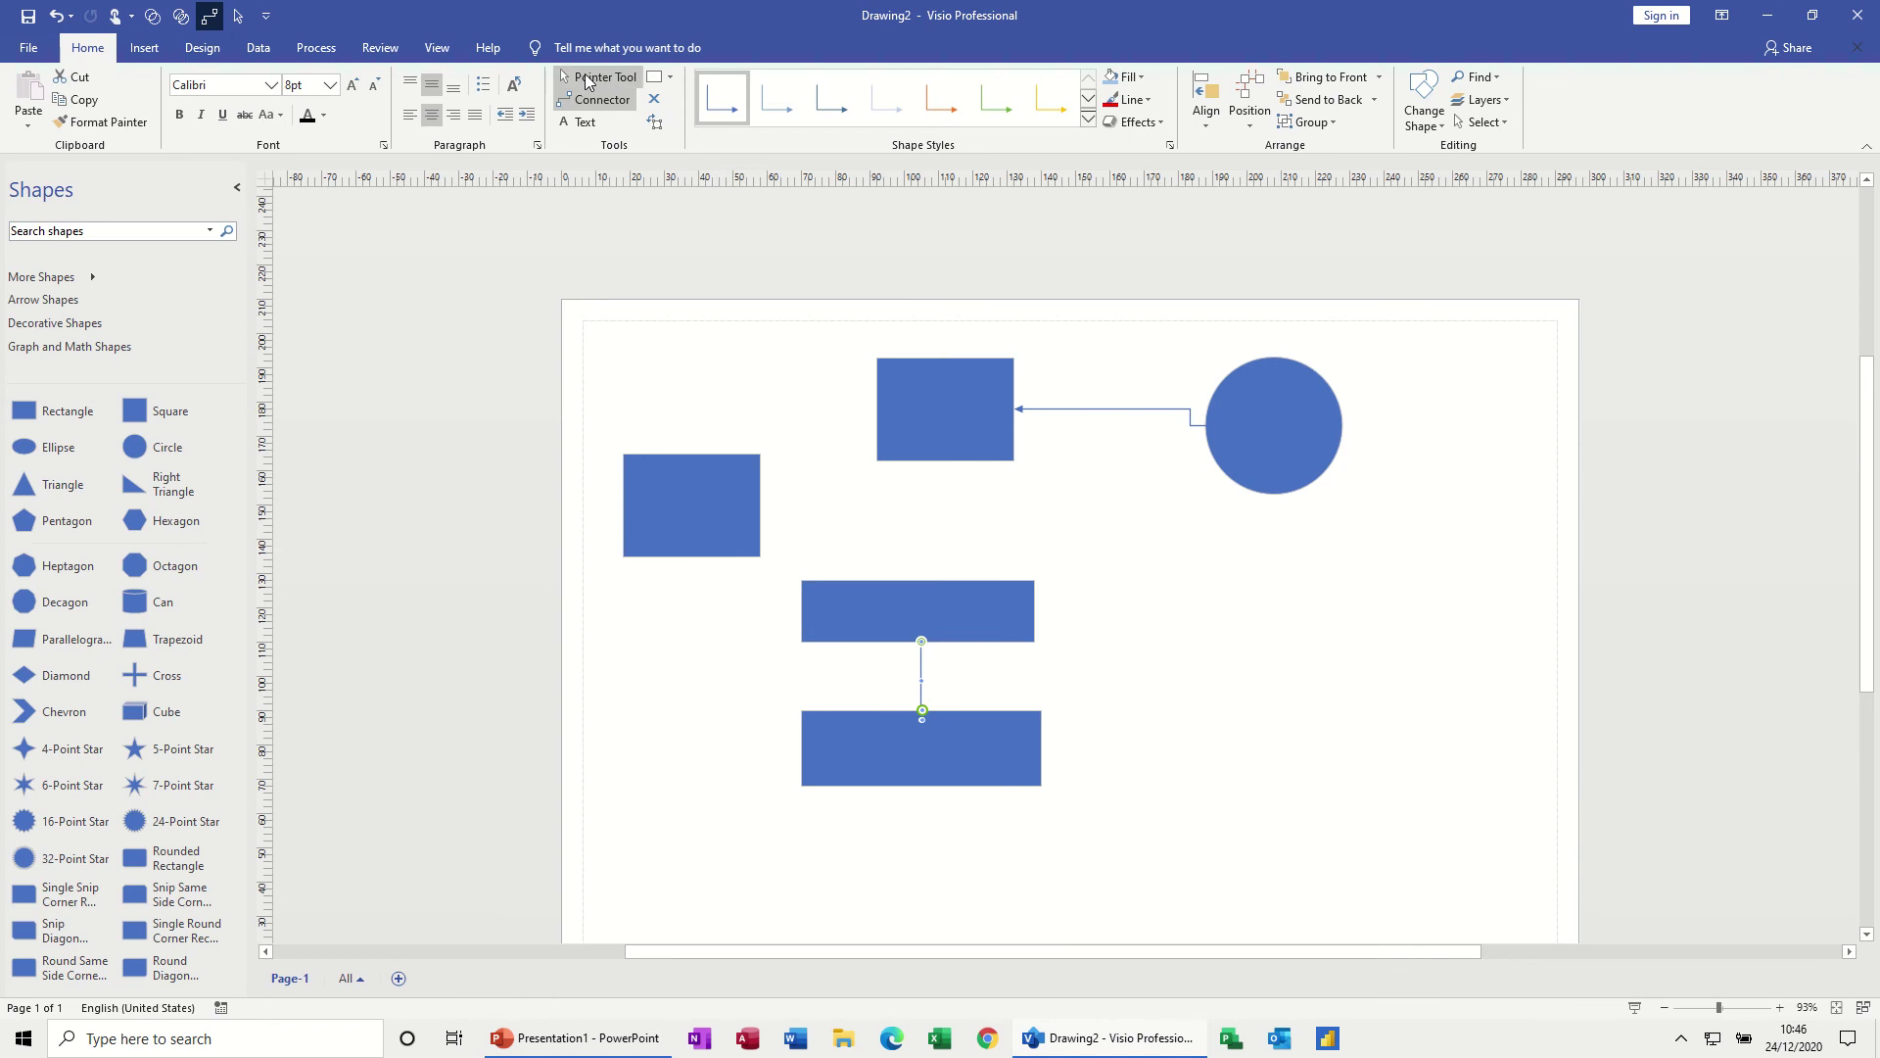
pyautogui.click(587, 81)
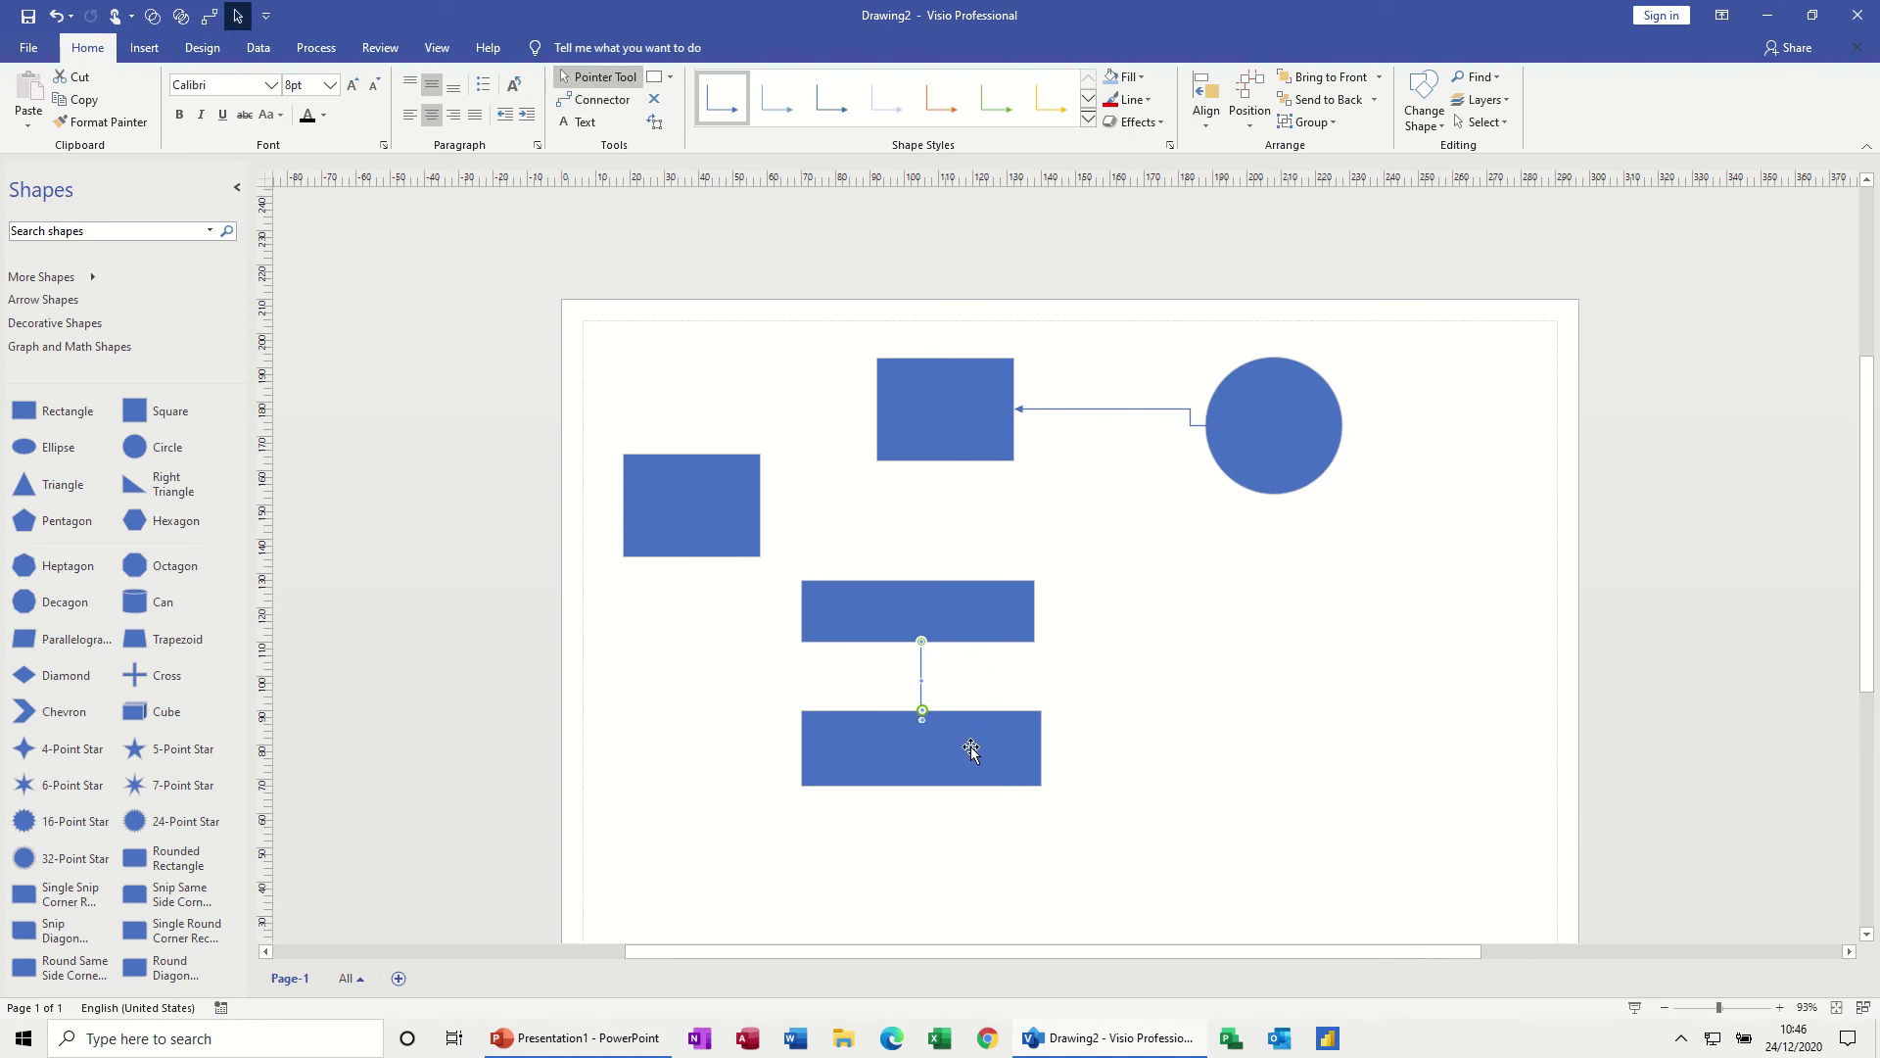
pyautogui.moveTo(985, 740); pyautogui.dragTo(983, 790)
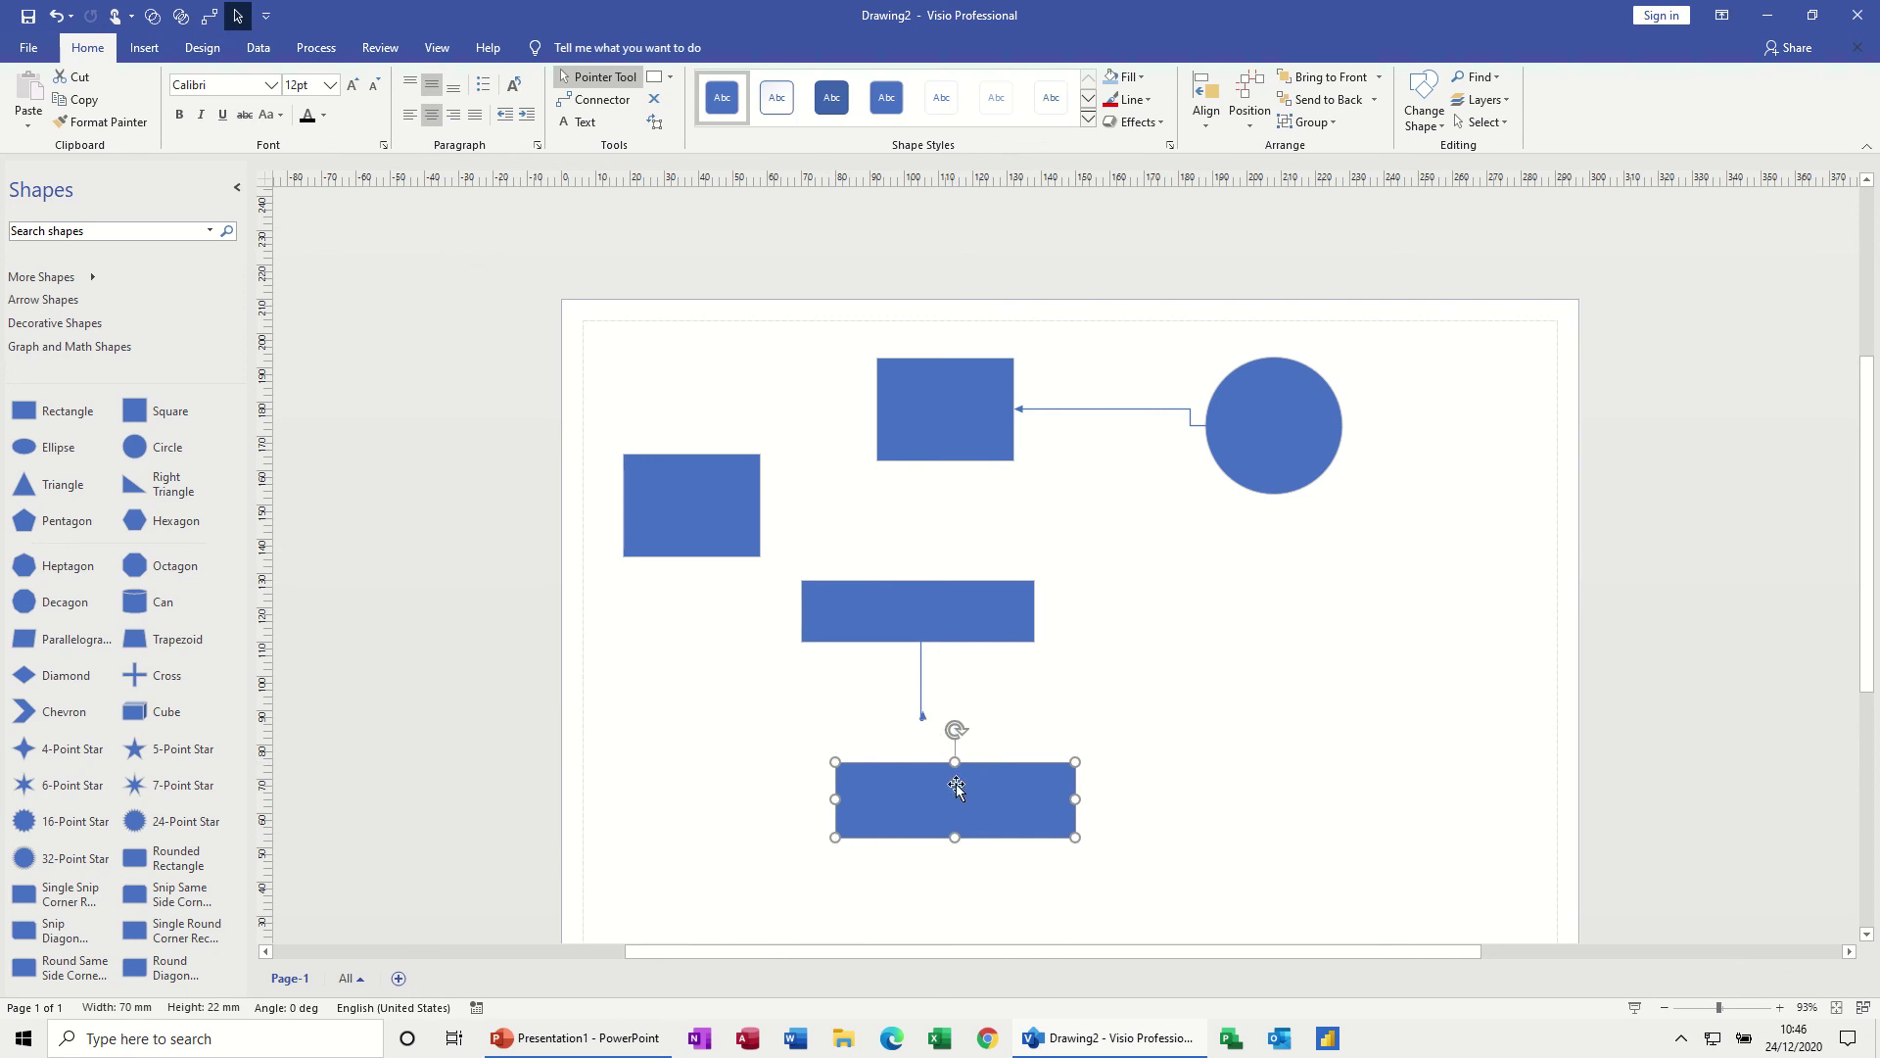
pyautogui.moveTo(936, 628)
pyautogui.mouseDown()
pyautogui.moveTo(962, 592)
pyautogui.moveTo(954, 613)
pyautogui.mouseUp()
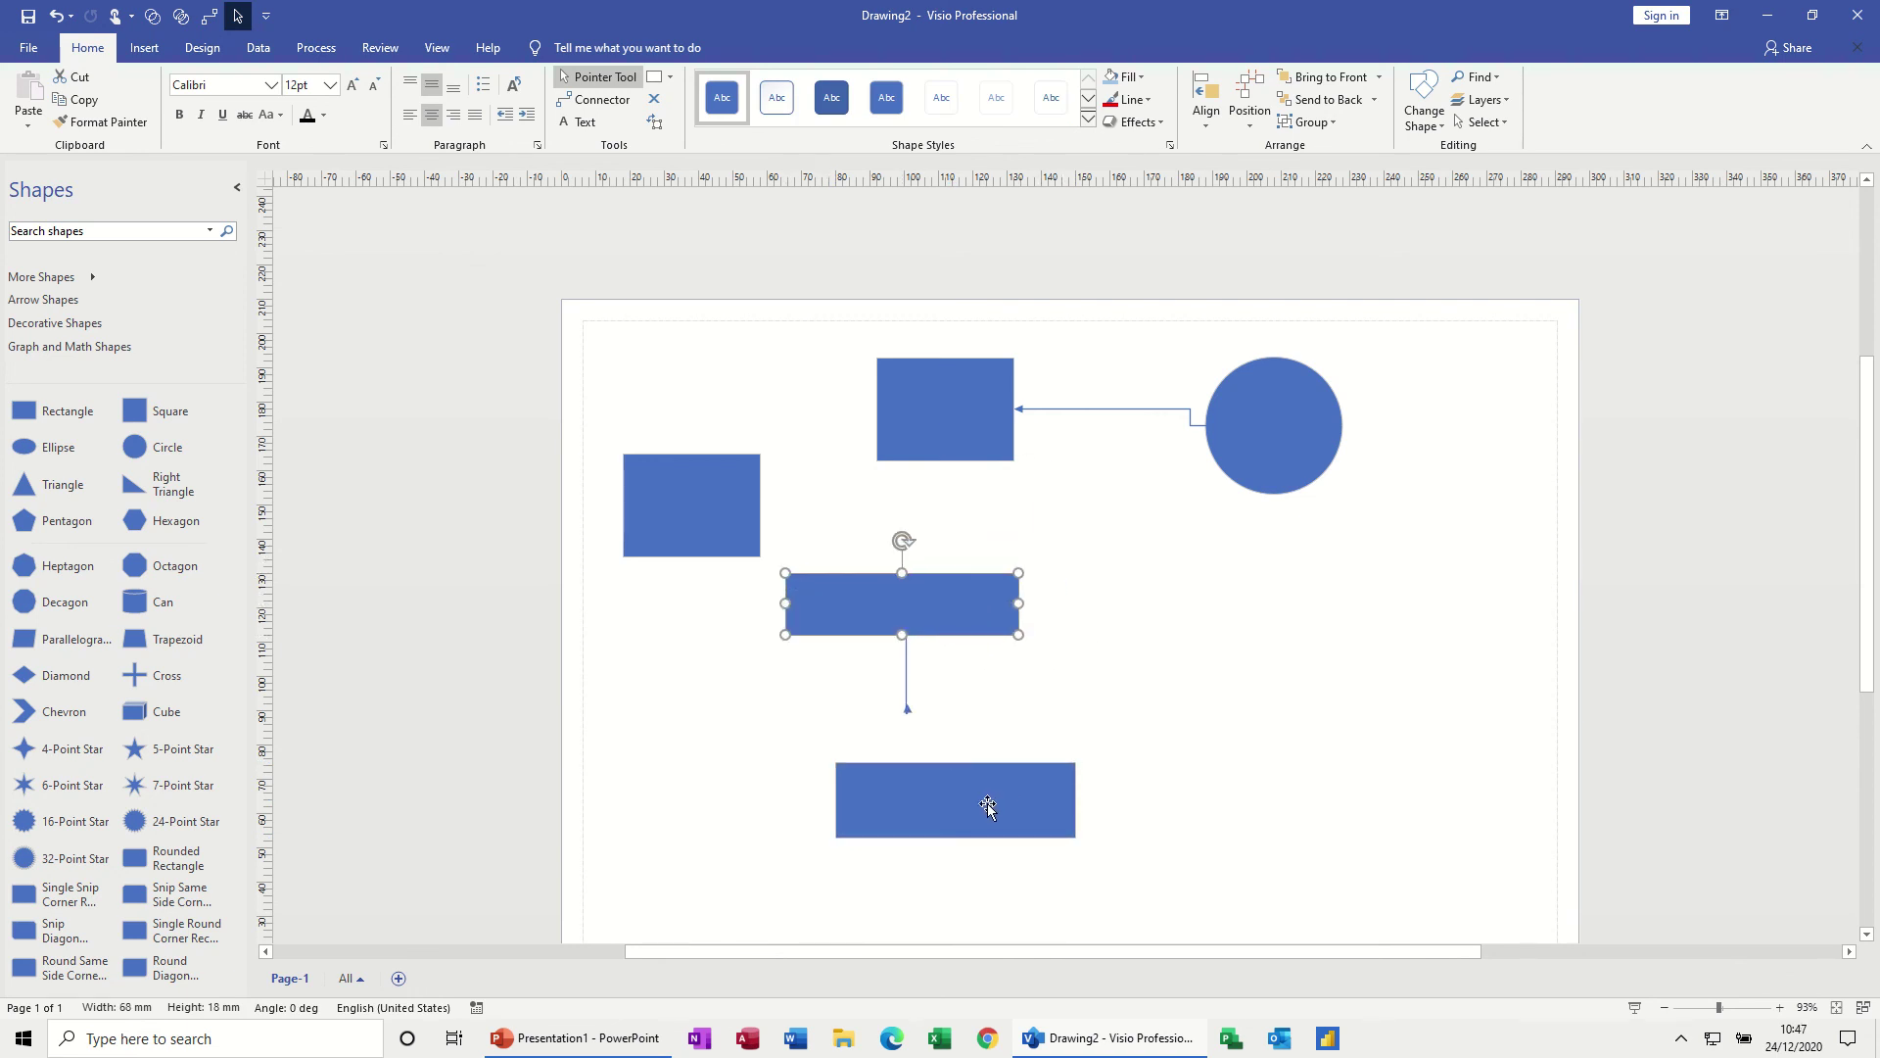
# Show the connection points and reposition the bottom rectangle slightly lower on the page.
pyautogui.click(984, 798)
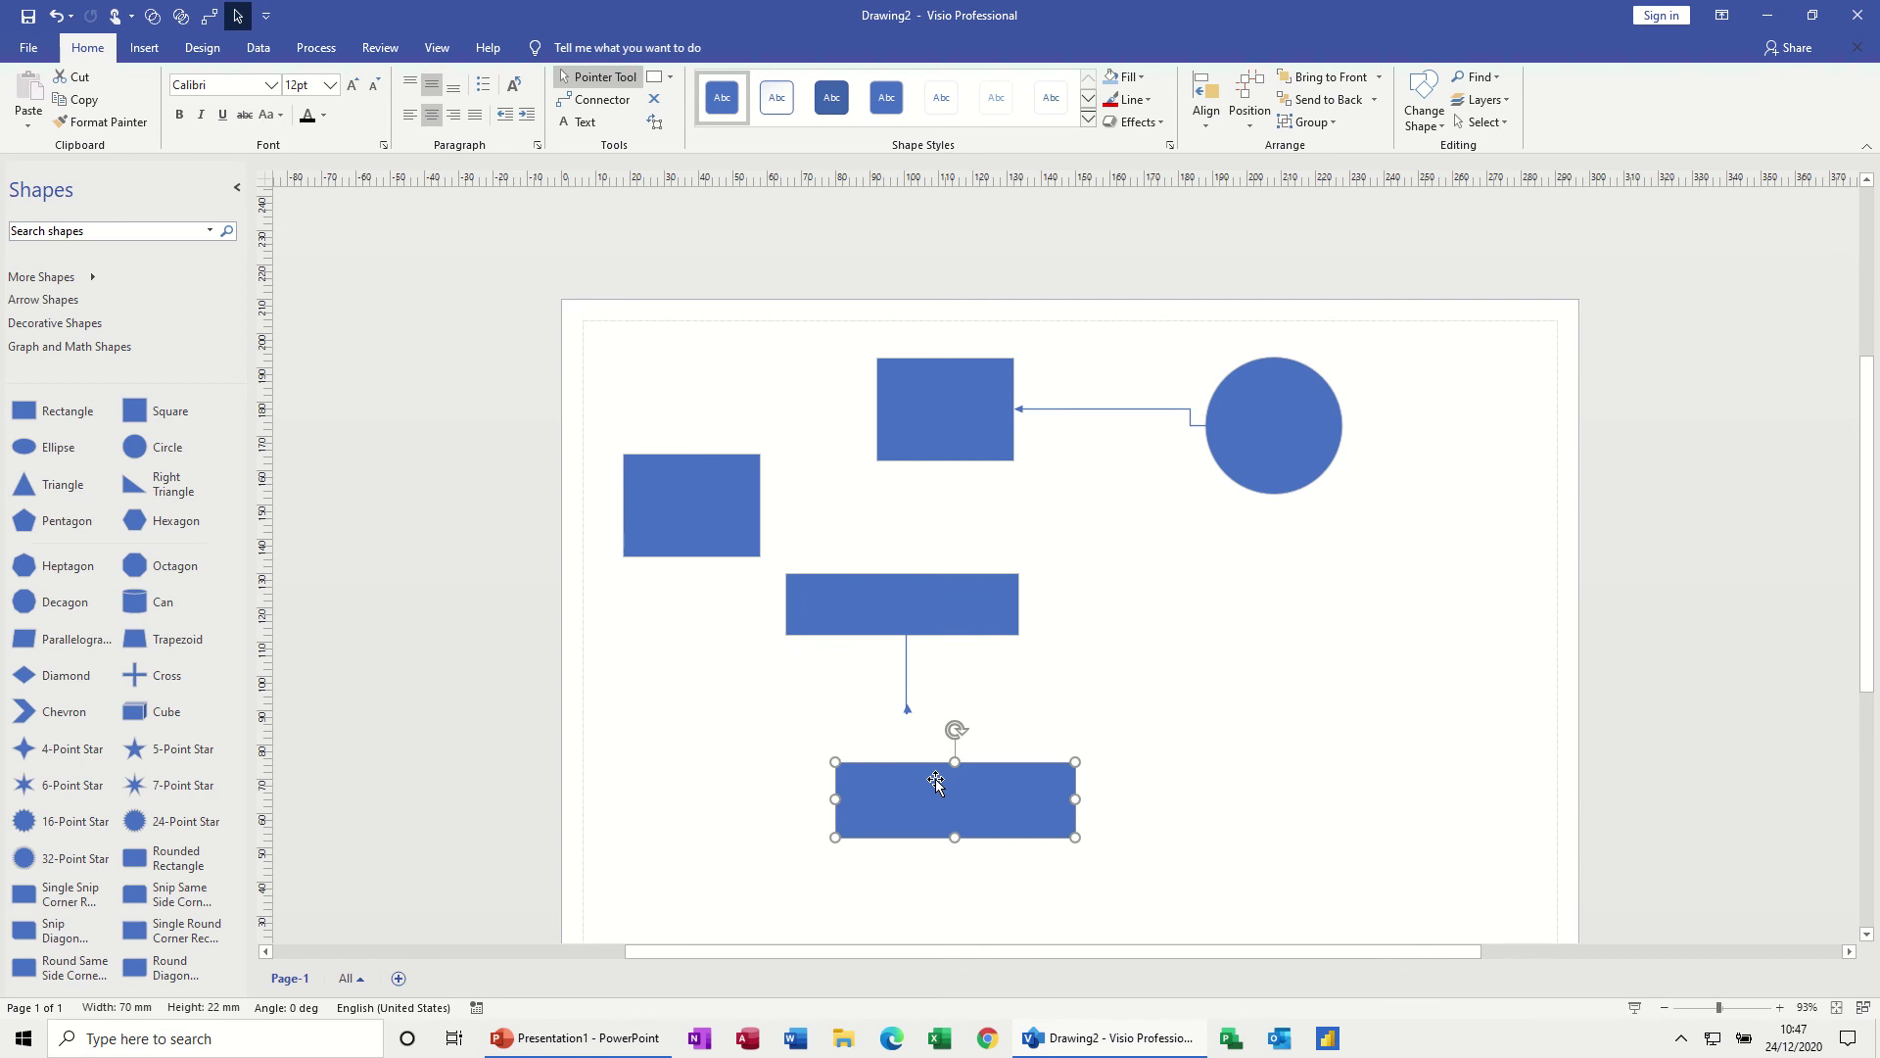
pyautogui.click(654, 99)
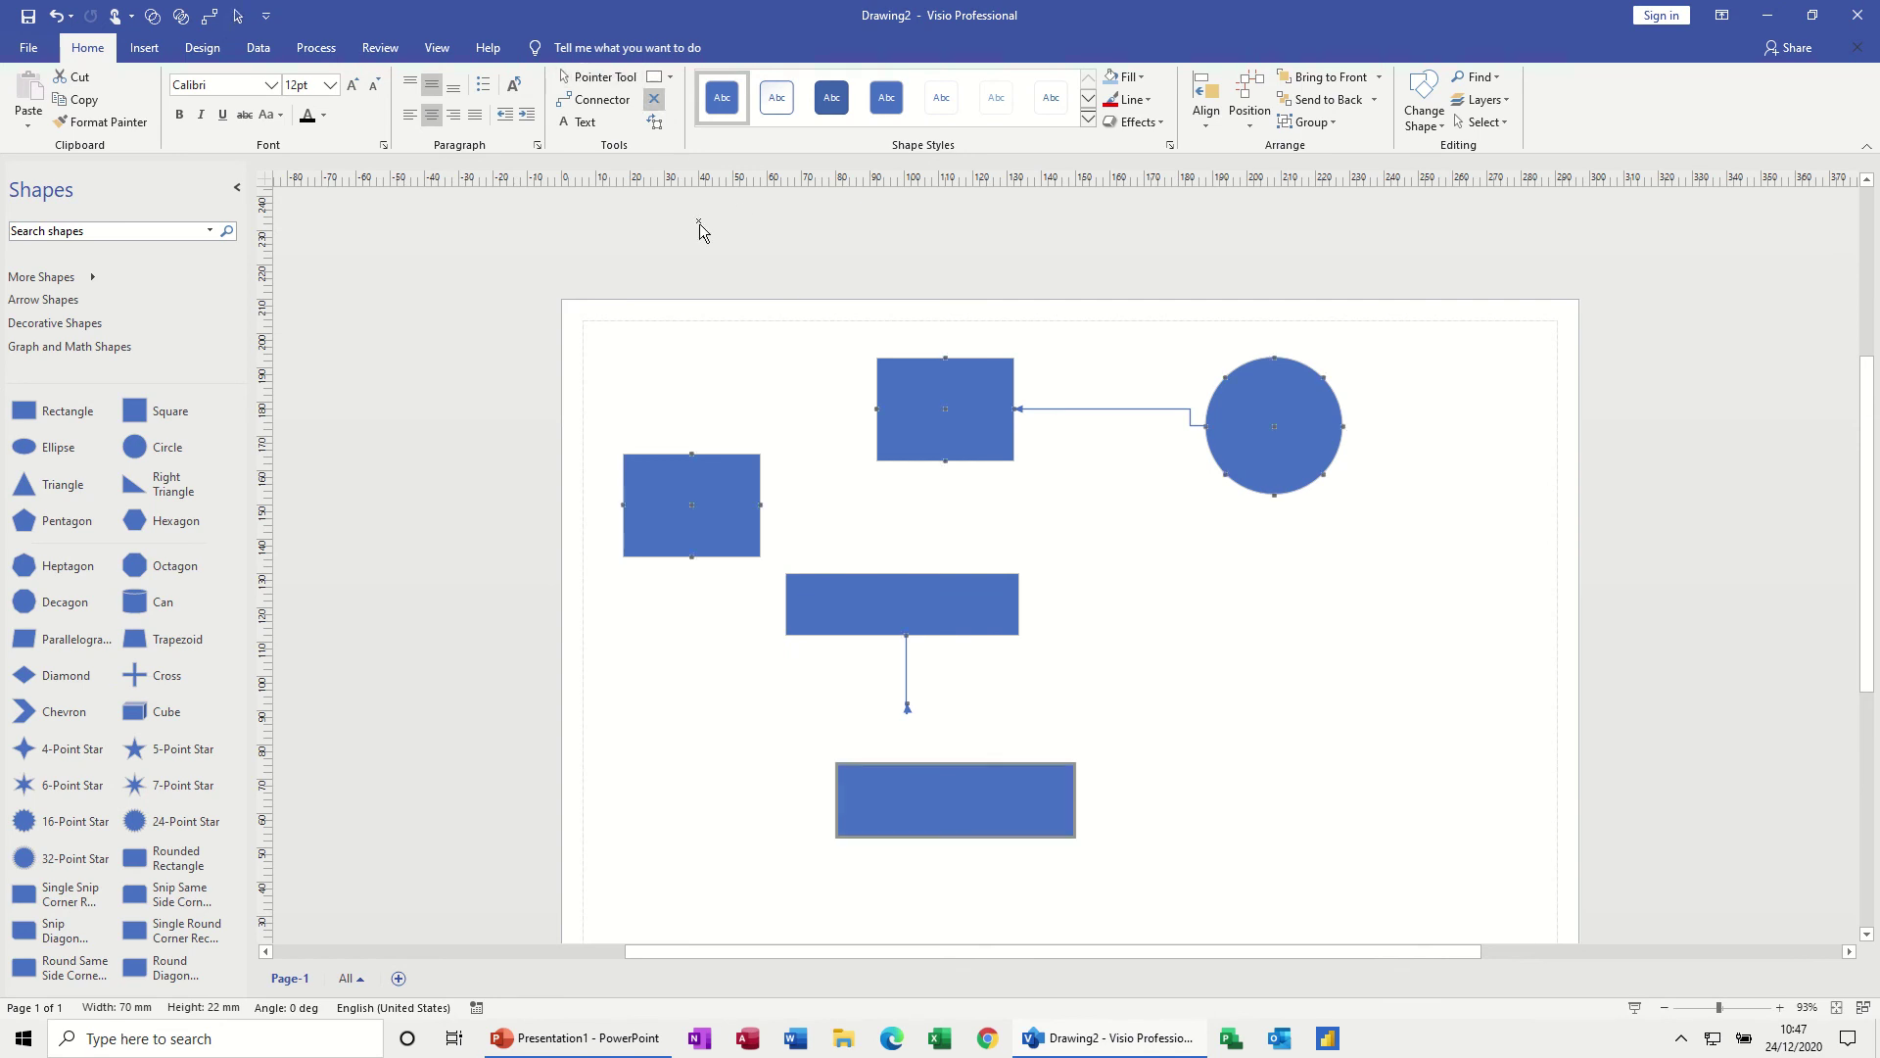
pyautogui.click(908, 704)
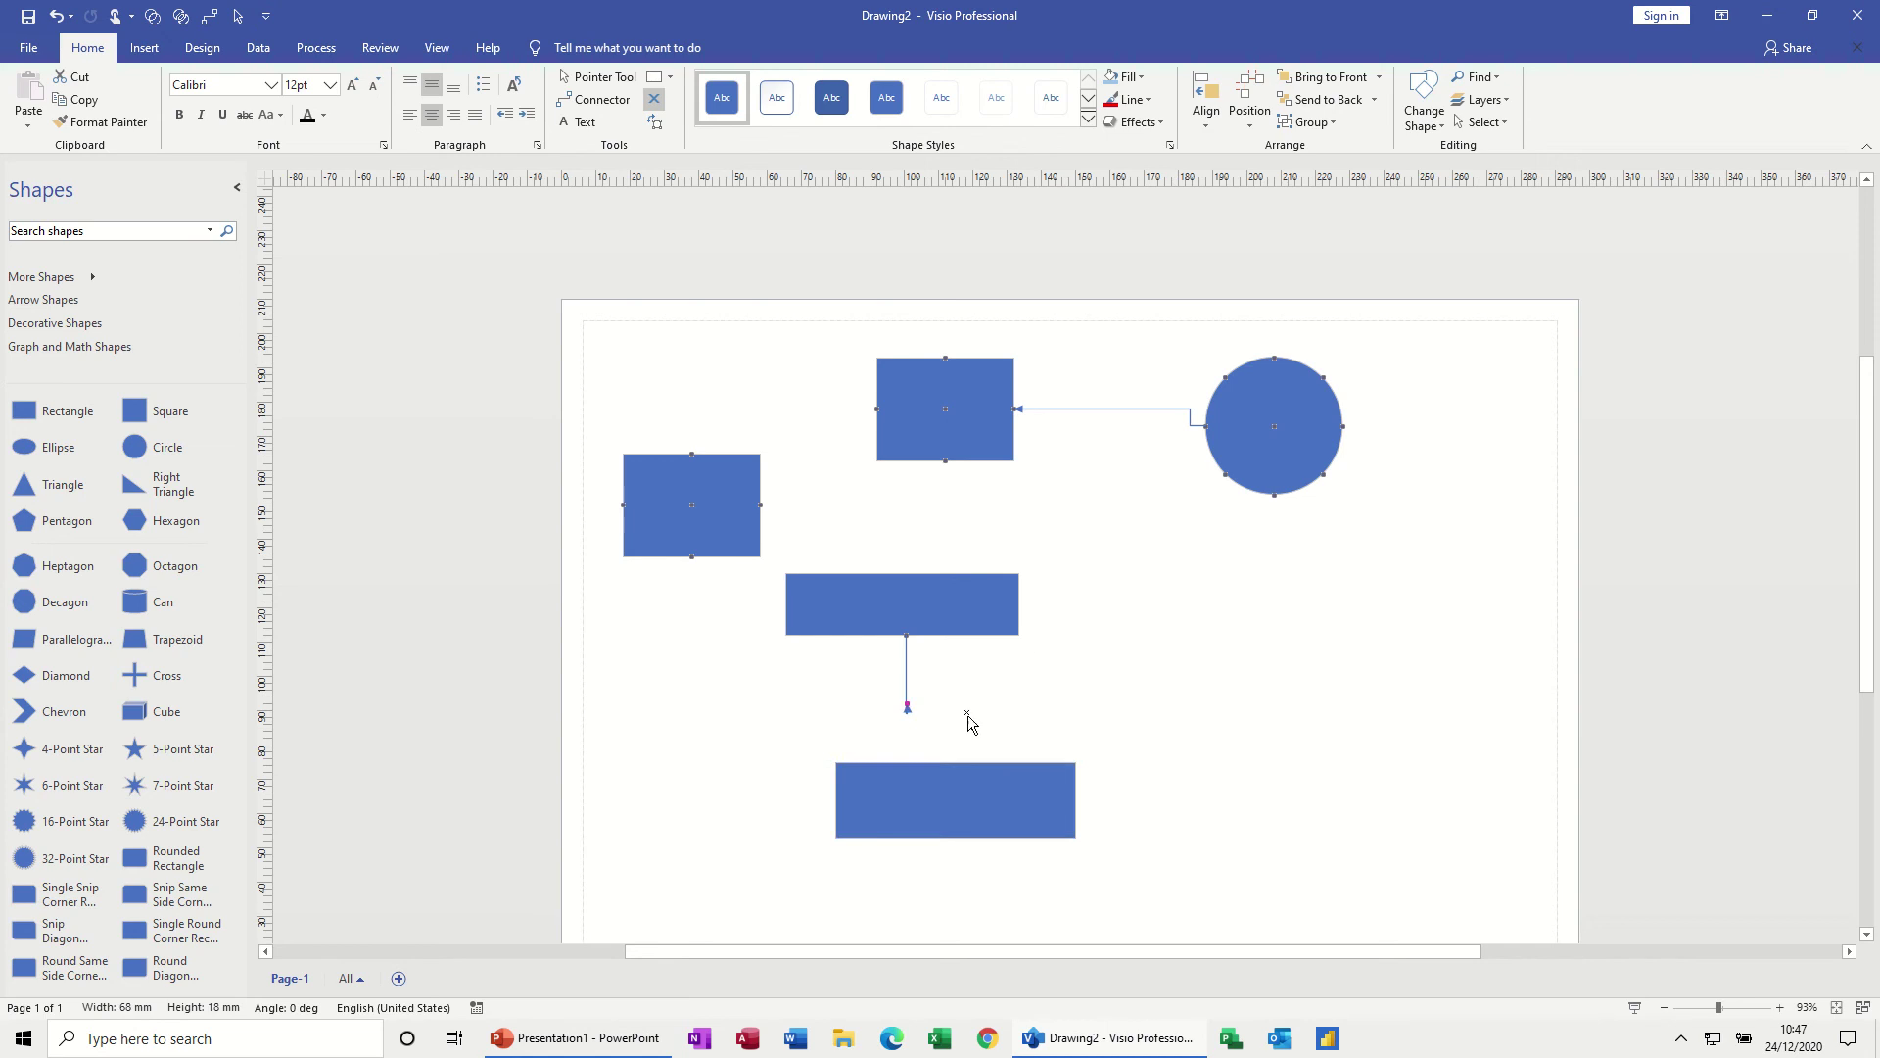
pyautogui.click(1074, 707)
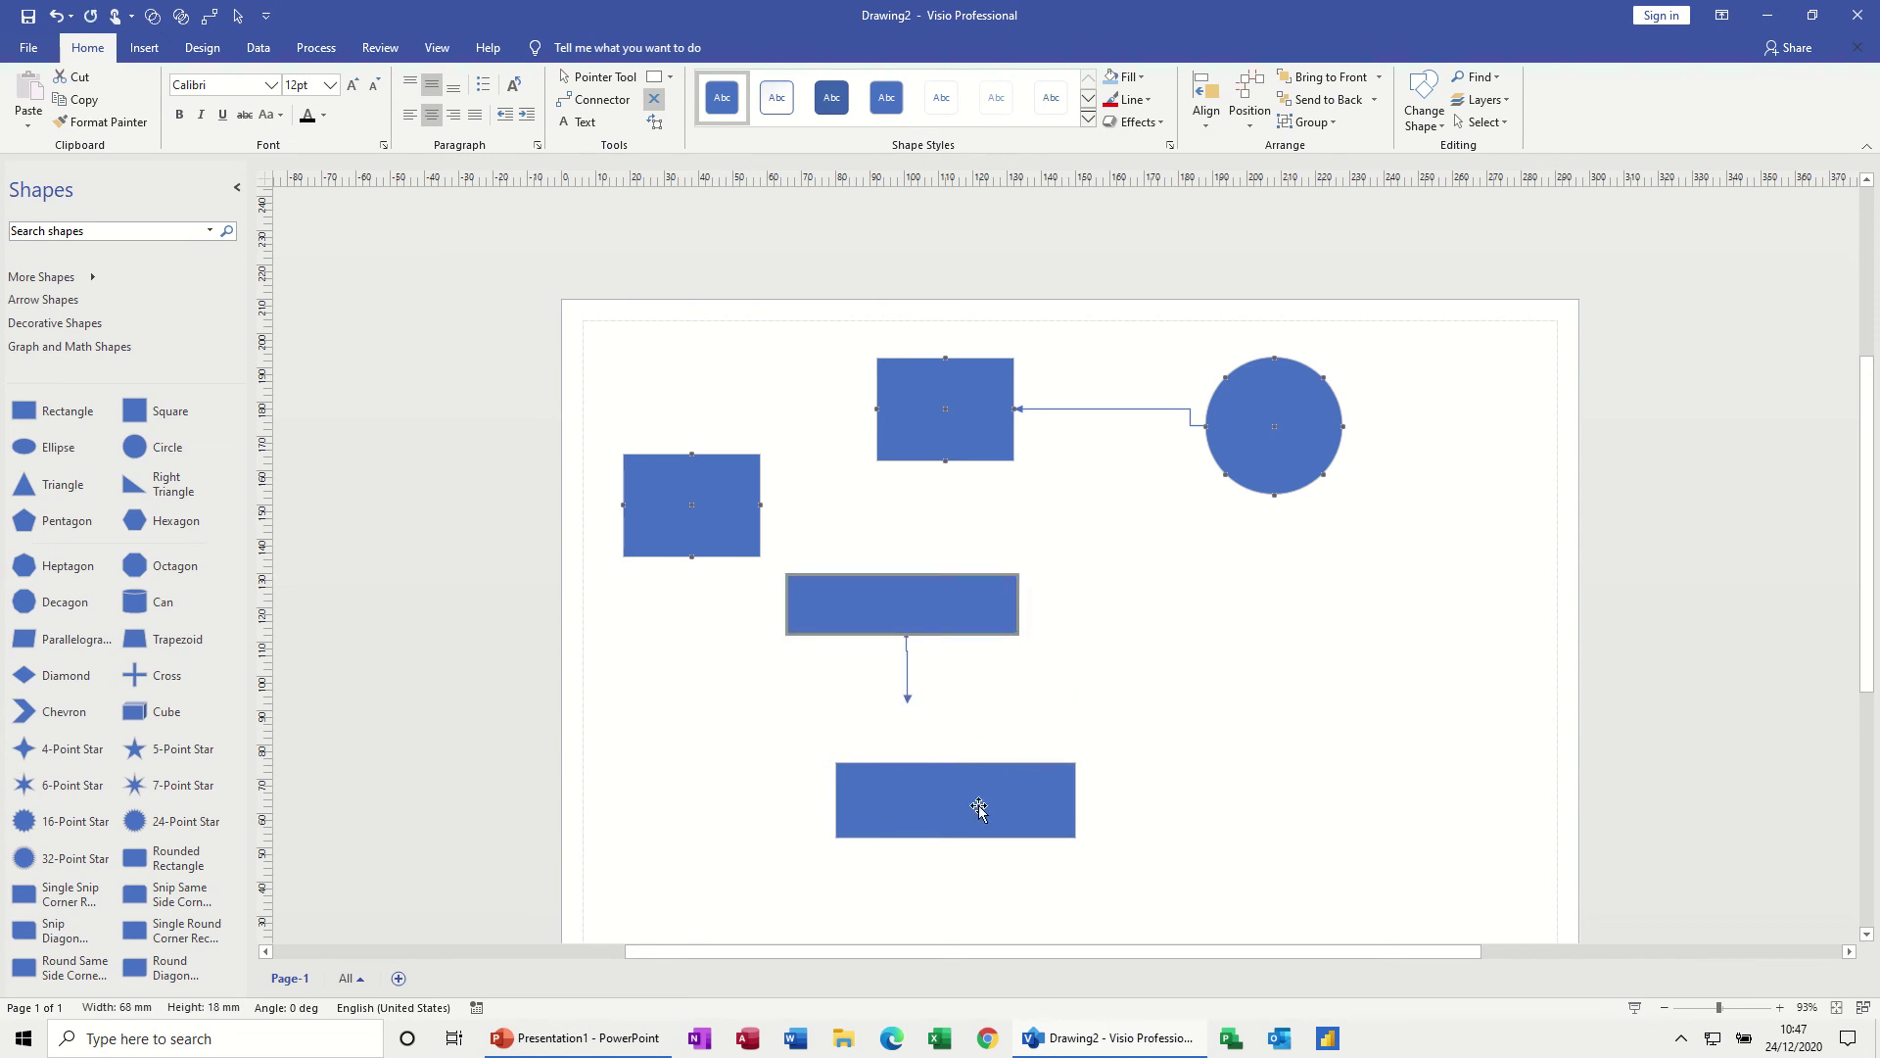
pyautogui.moveTo(979, 808); pyautogui.dragTo(925, 789)
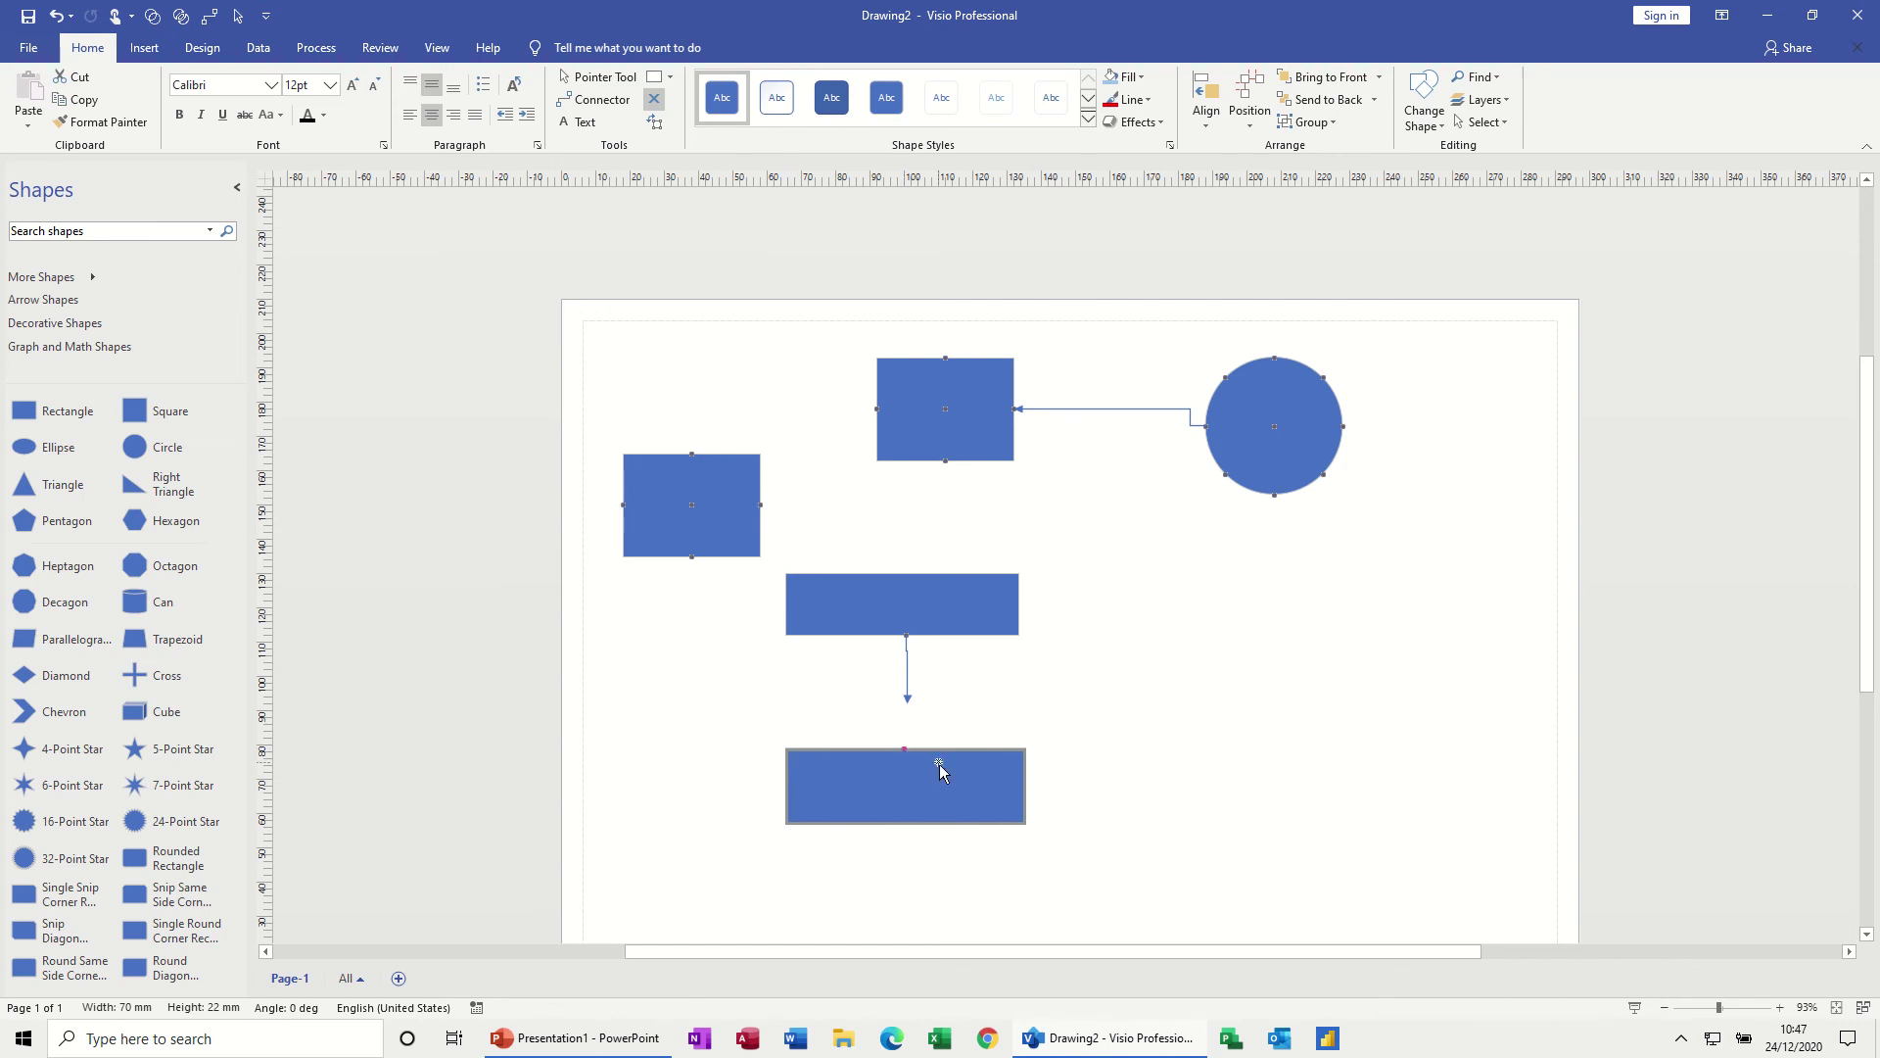
pyautogui.moveTo(944, 768); pyautogui.dragTo(945, 782)
# Drag the loose connector end onto the bottom rectangle, then delete that connector.
pyautogui.click(910, 697)
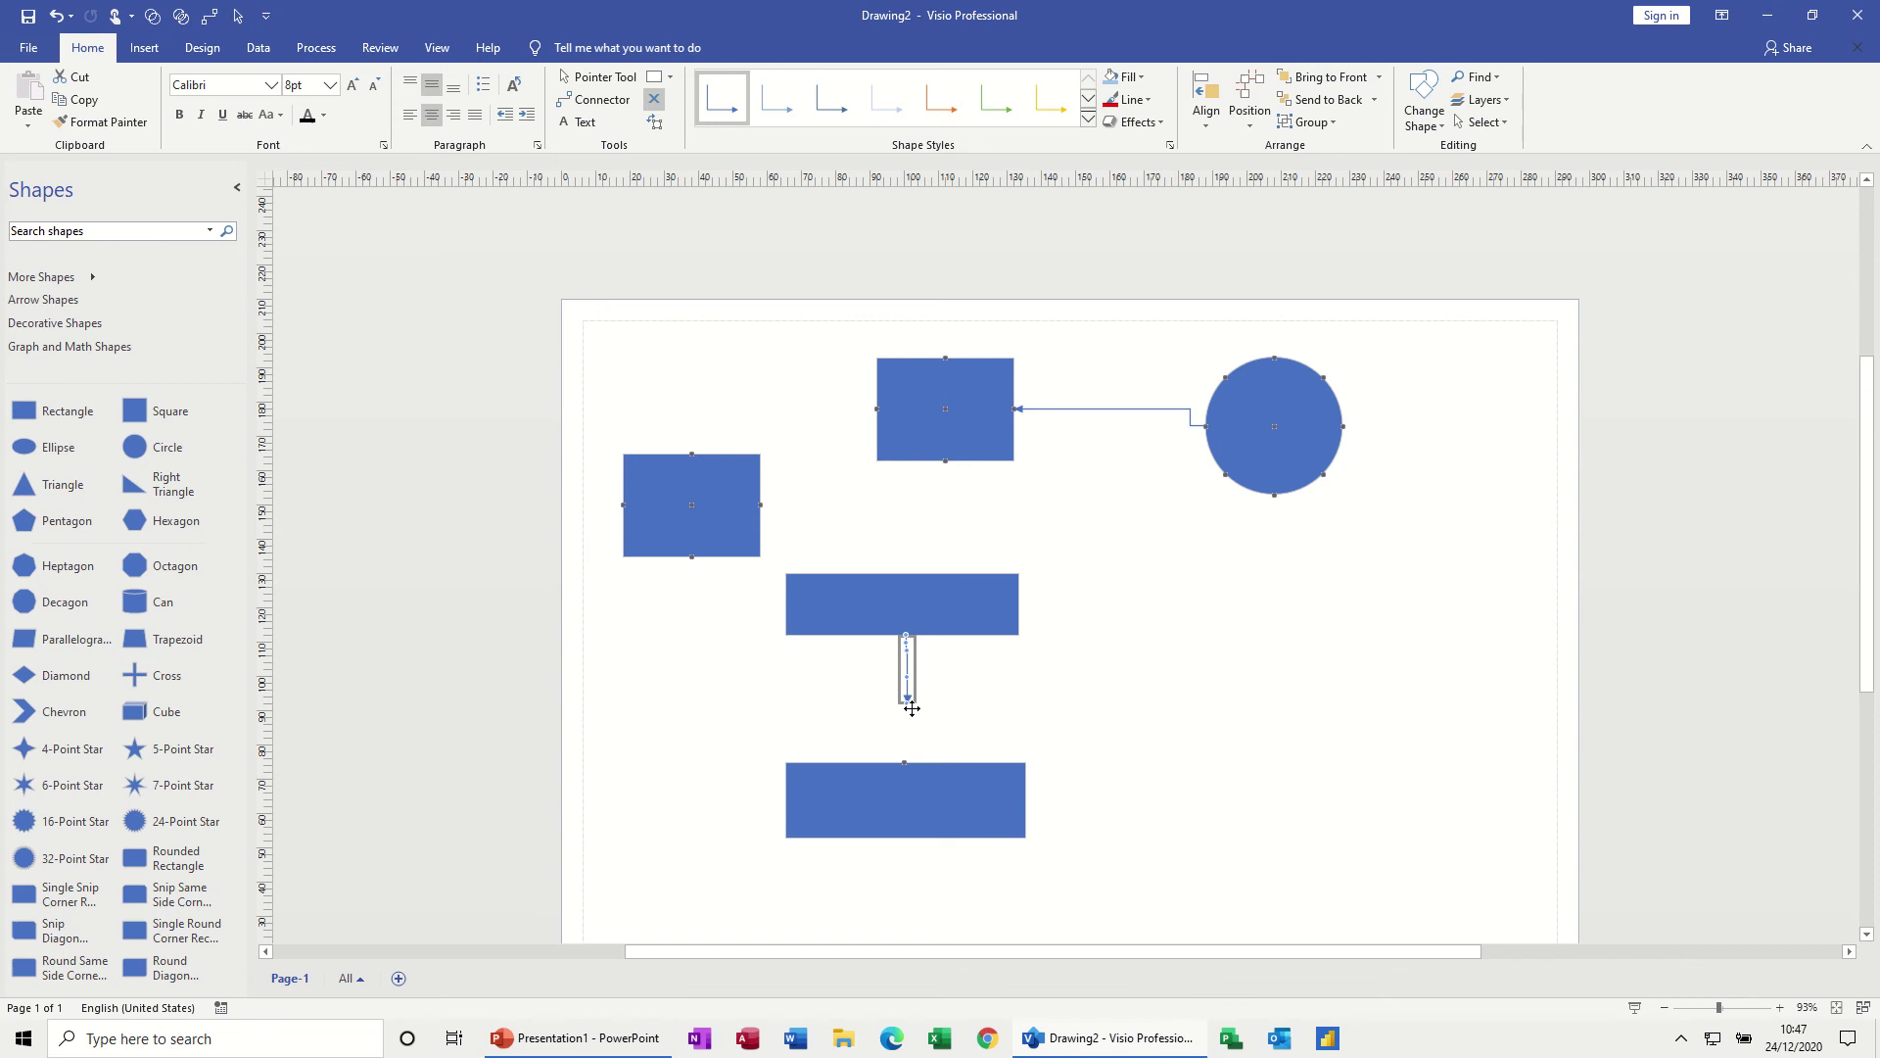
pyautogui.click(926, 696)
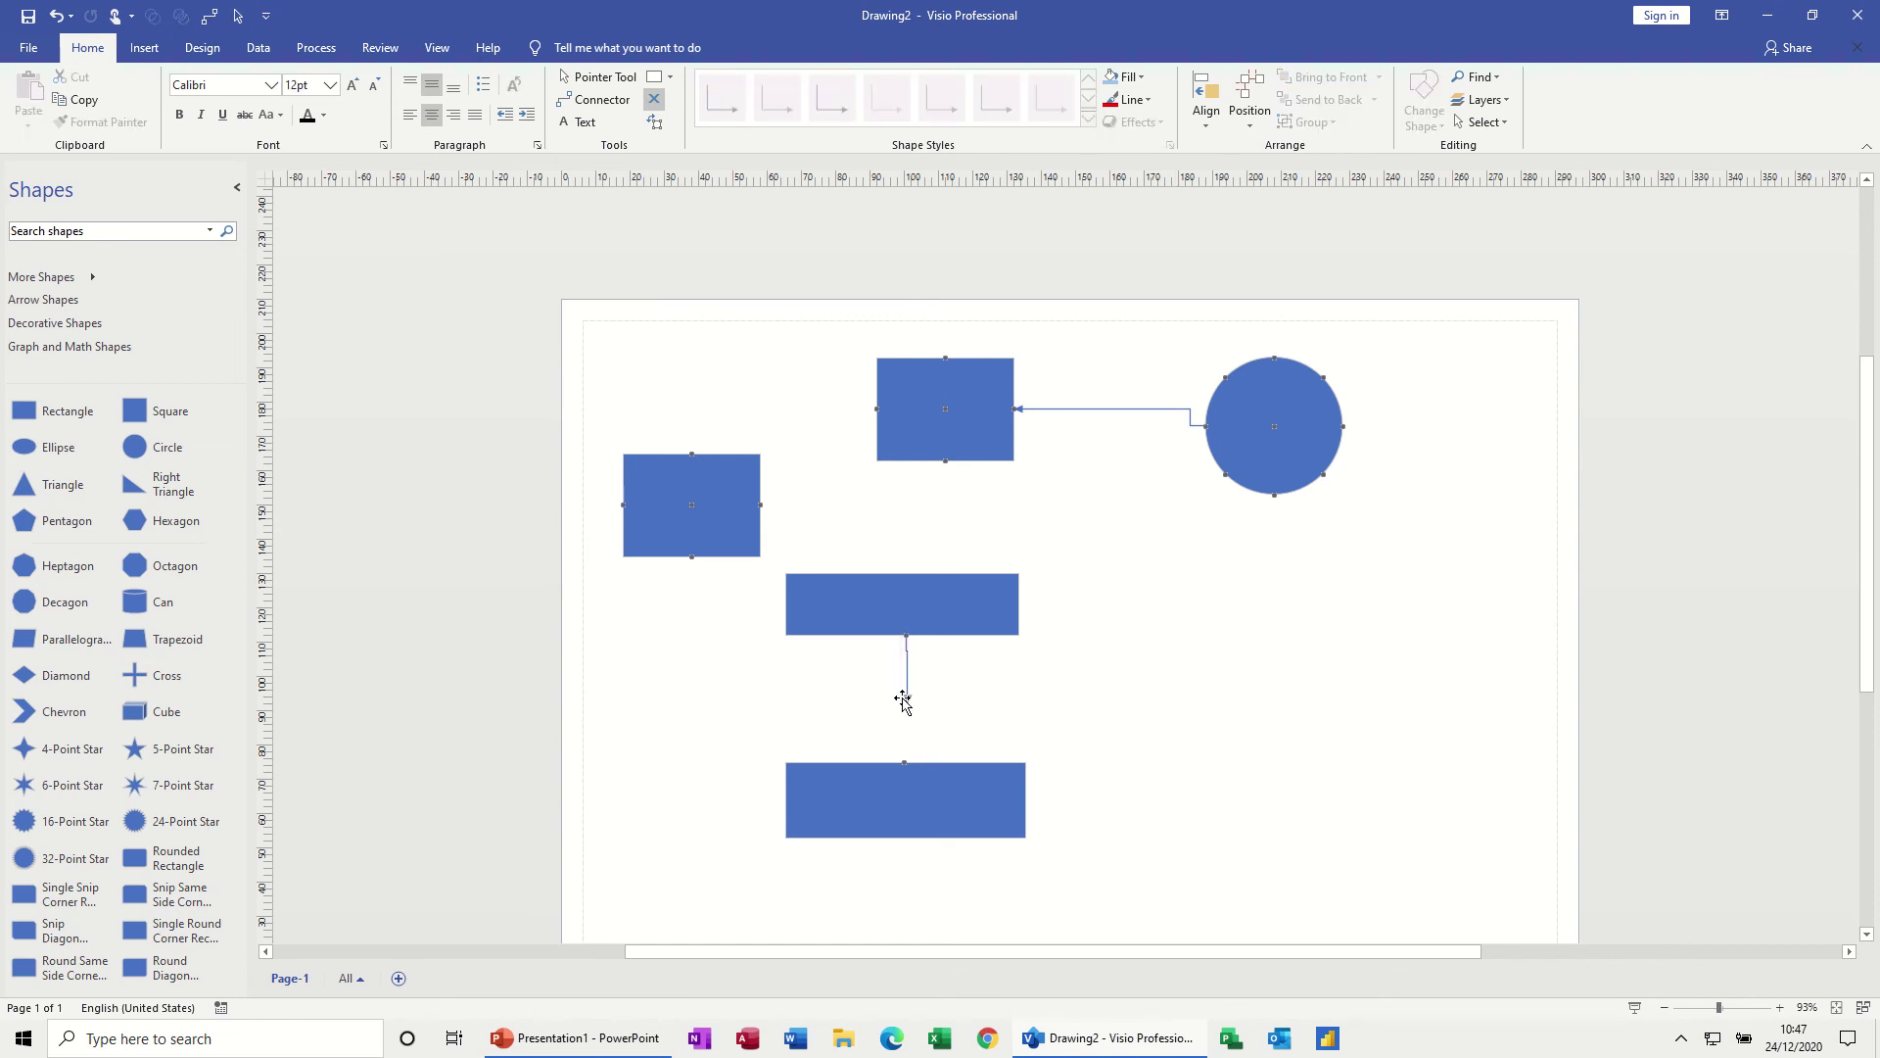
pyautogui.click(909, 689)
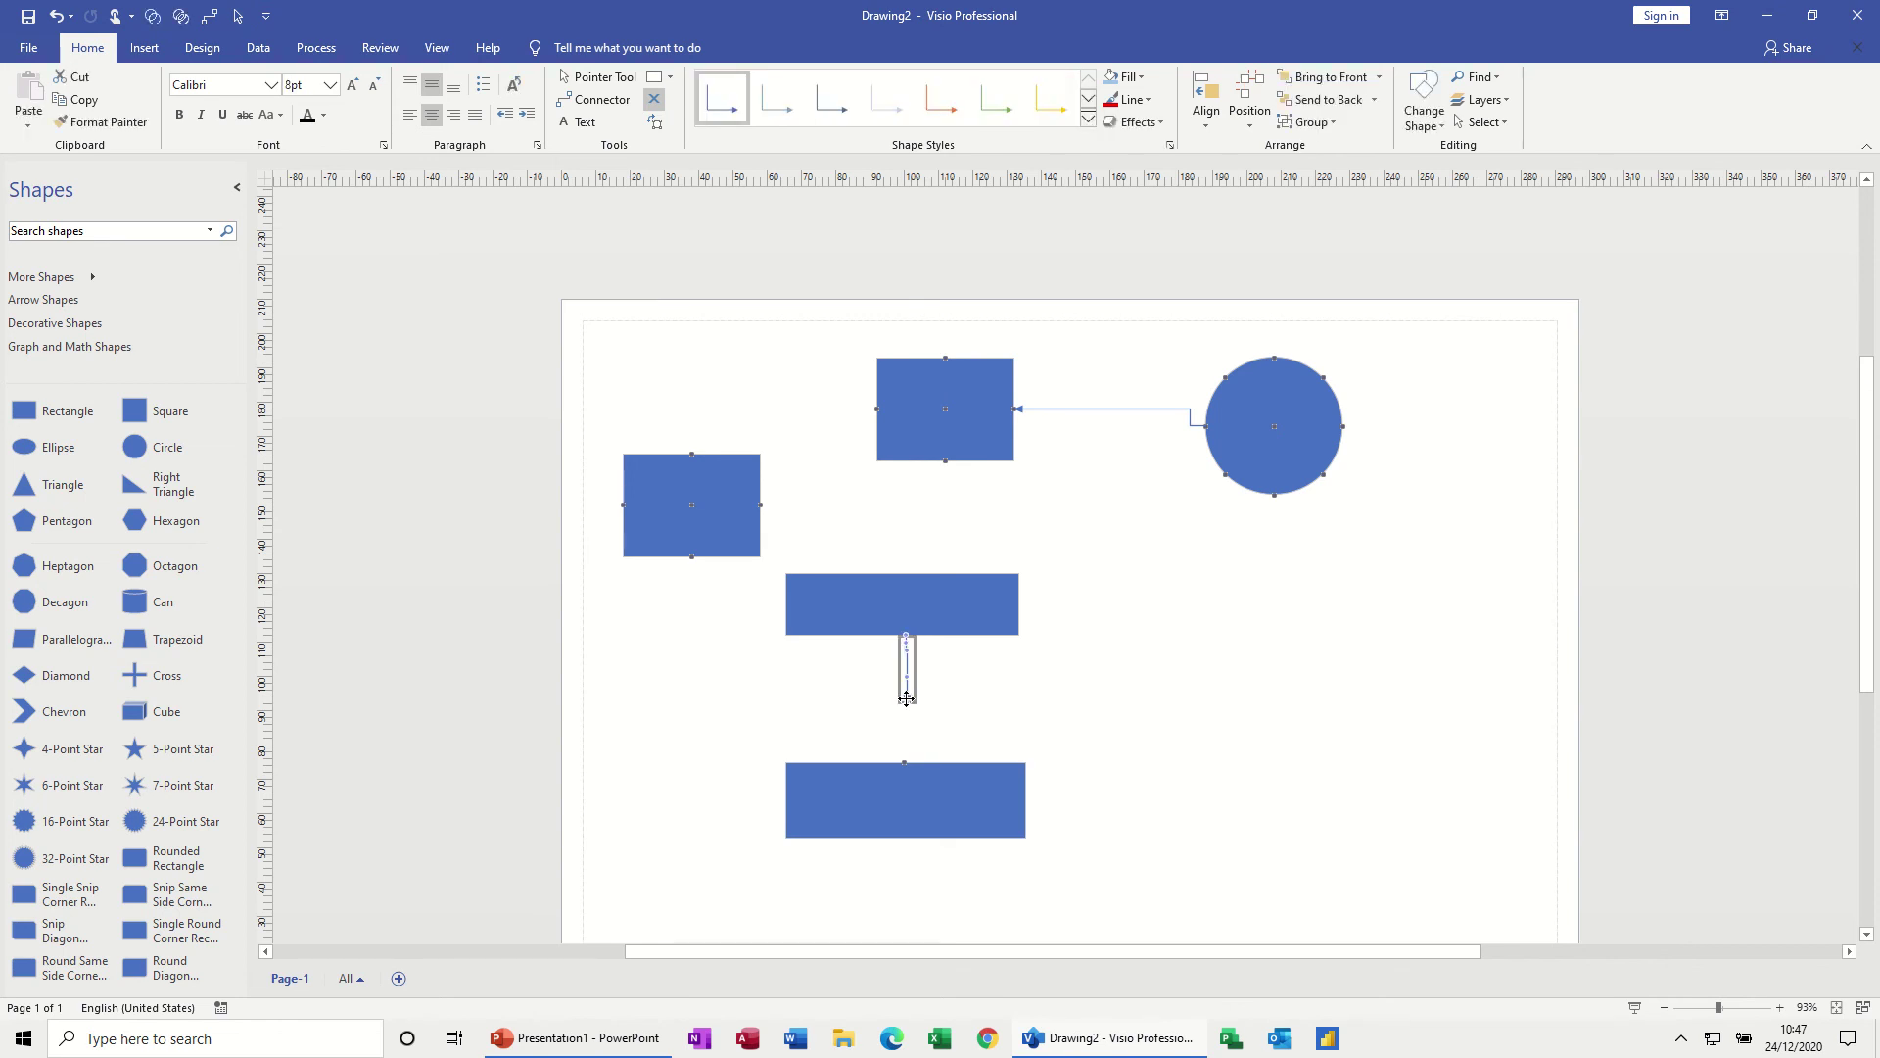
pyautogui.moveTo(906, 698); pyautogui.dragTo(974, 811)
pyautogui.click(1025, 705)
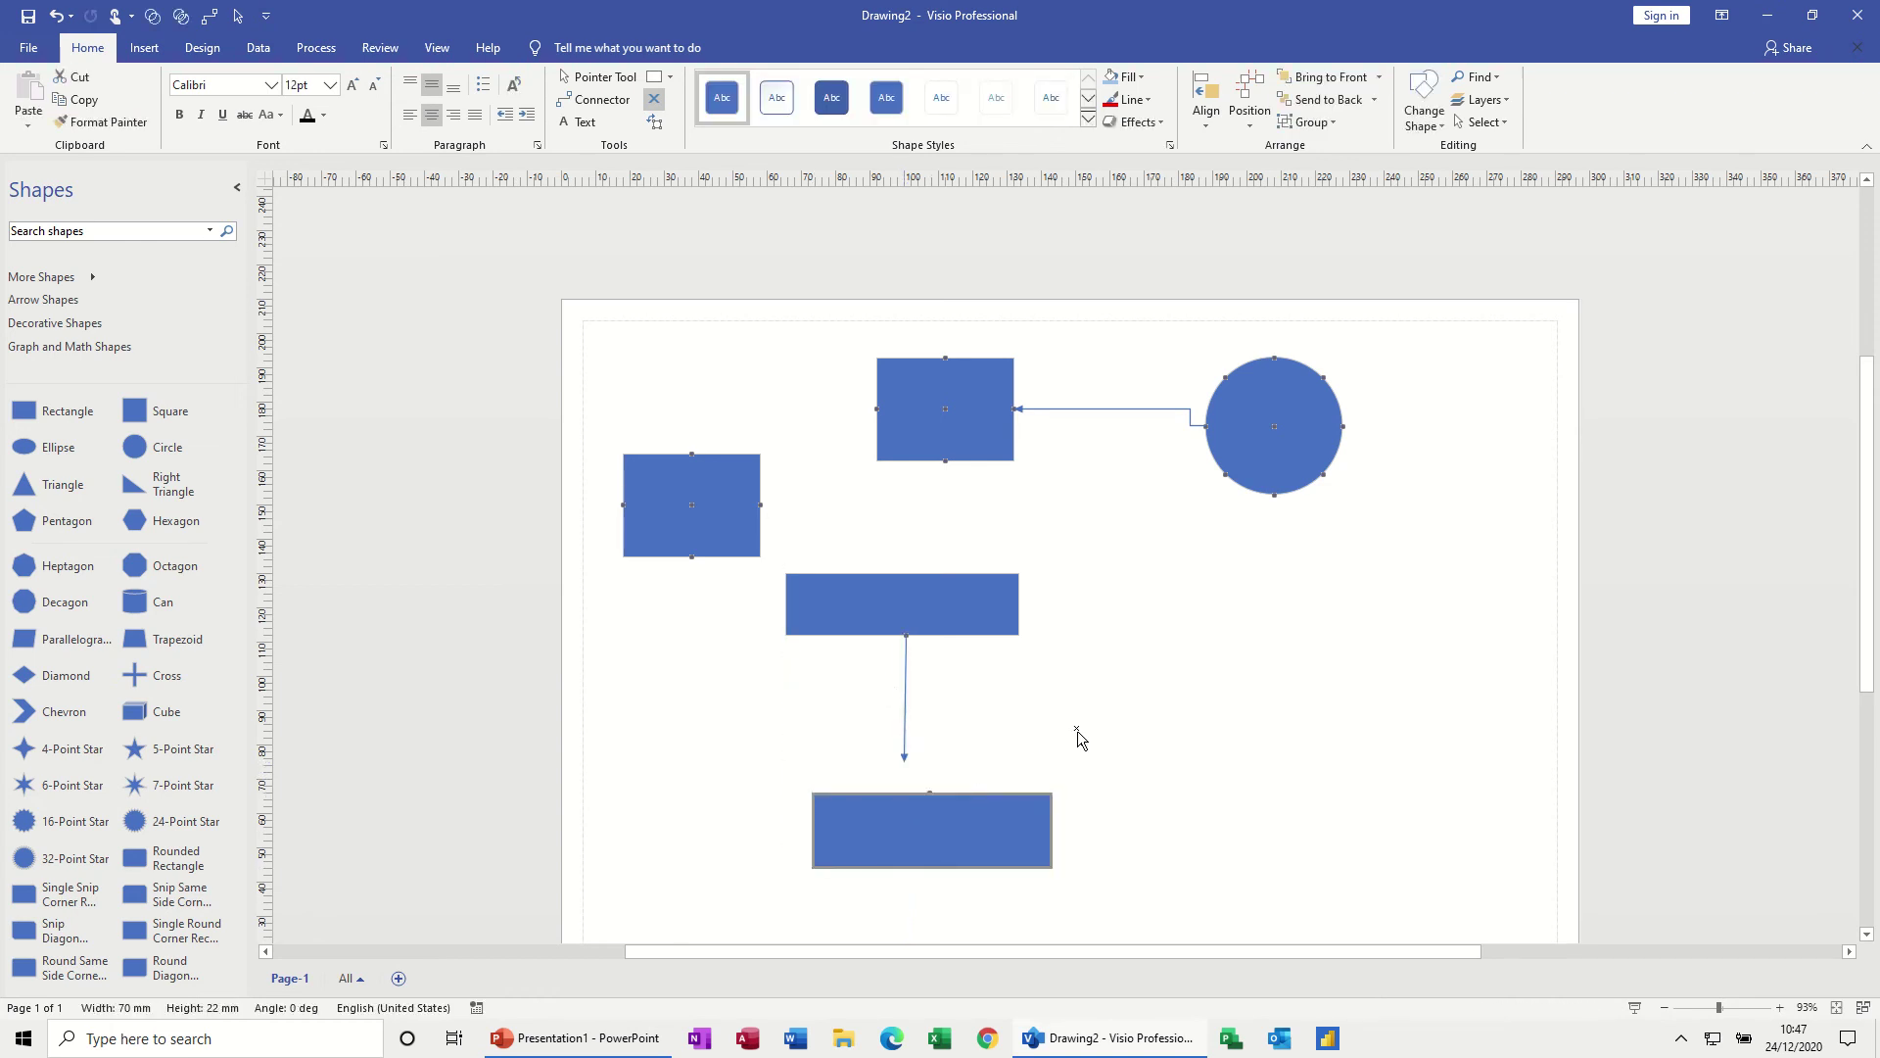
pyautogui.click(906, 698)
pyautogui.press('Delete')
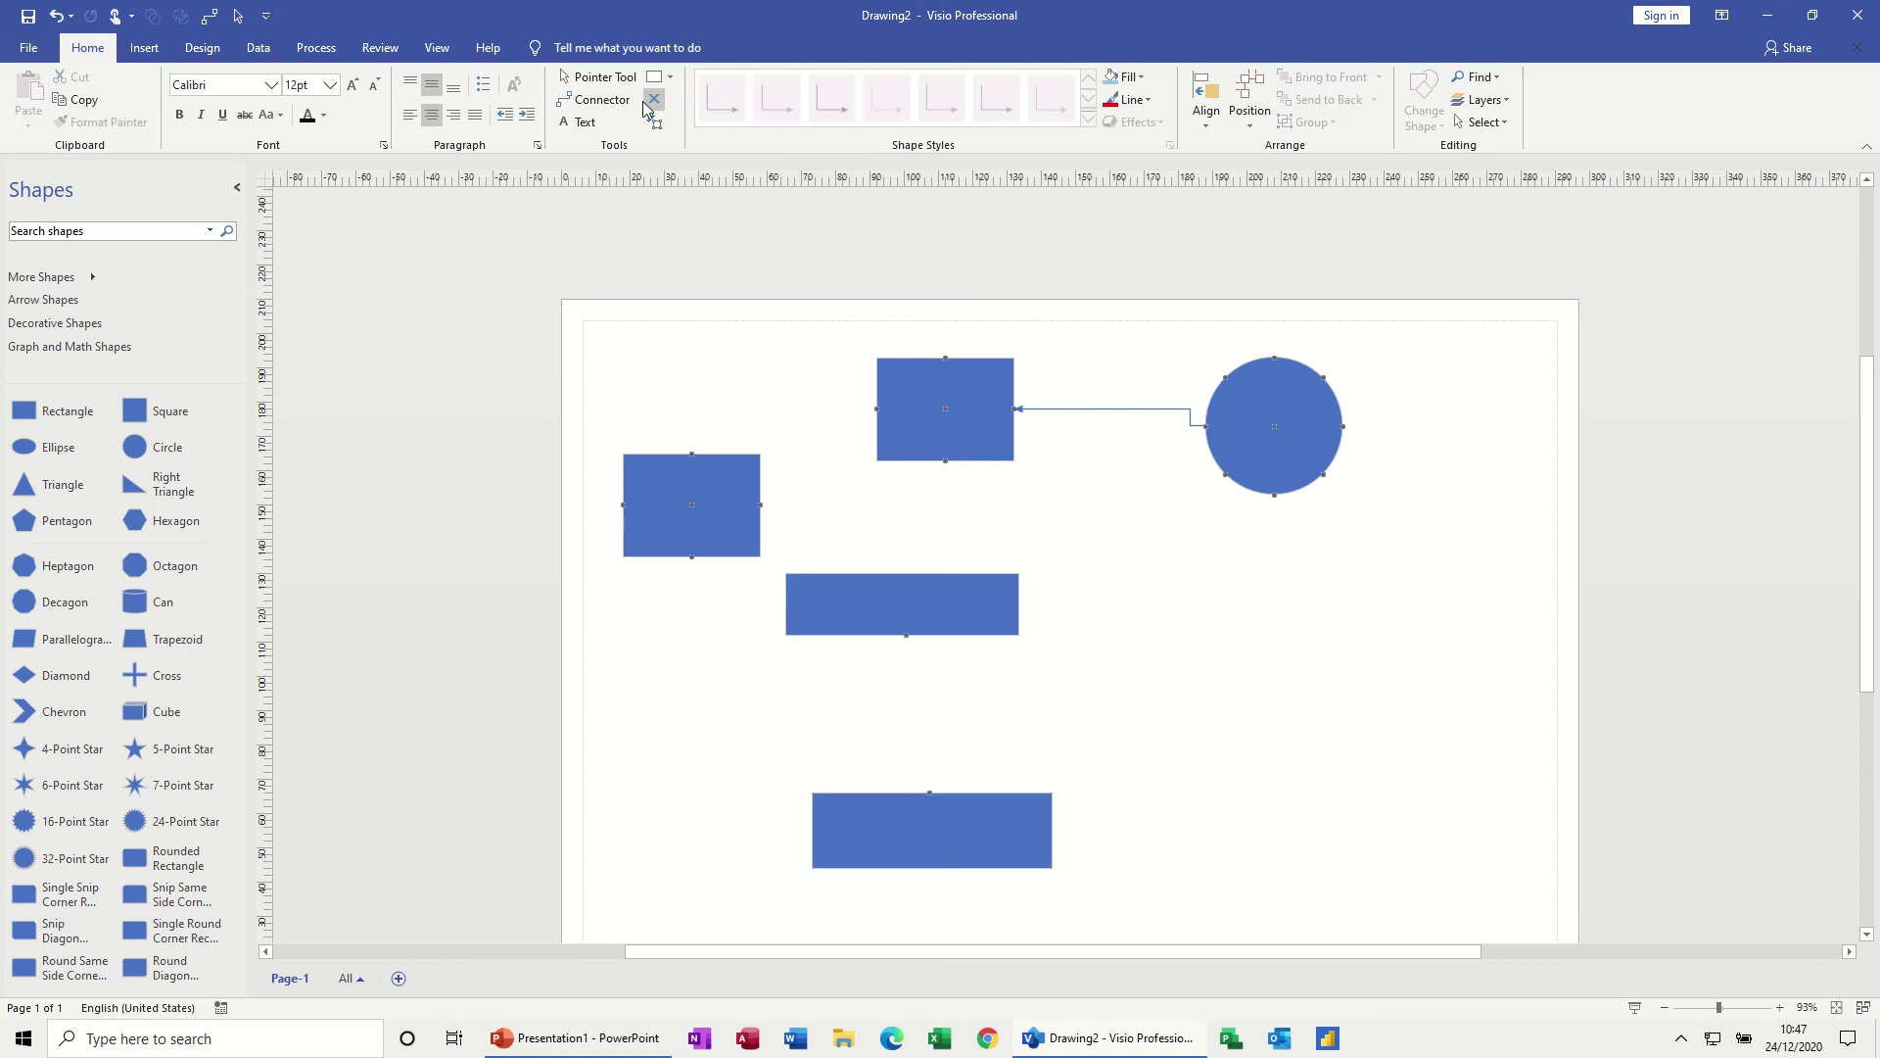
# Connect the middle rectangle to the bottom one and move the bottom rectangle around to confirm the glue holds.
pyautogui.click(594, 99)
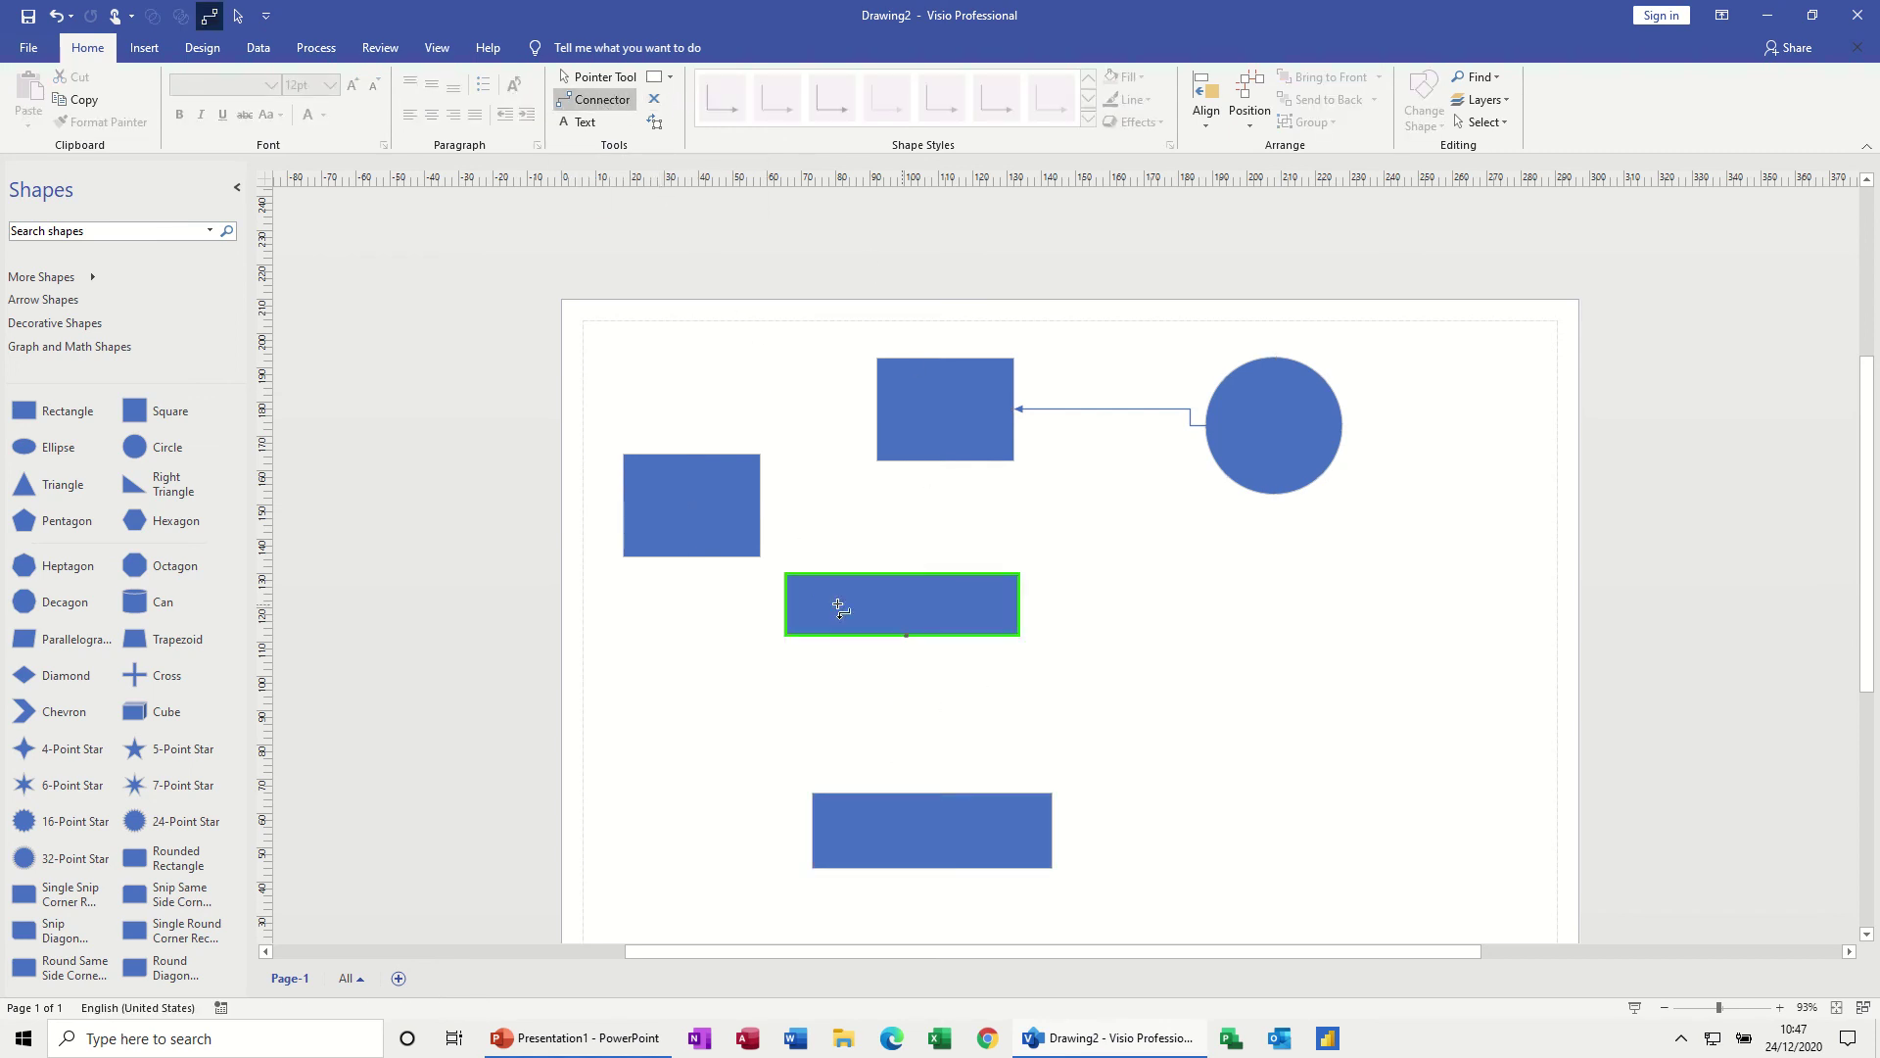
pyautogui.moveTo(906, 755); pyautogui.dragTo(929, 791)
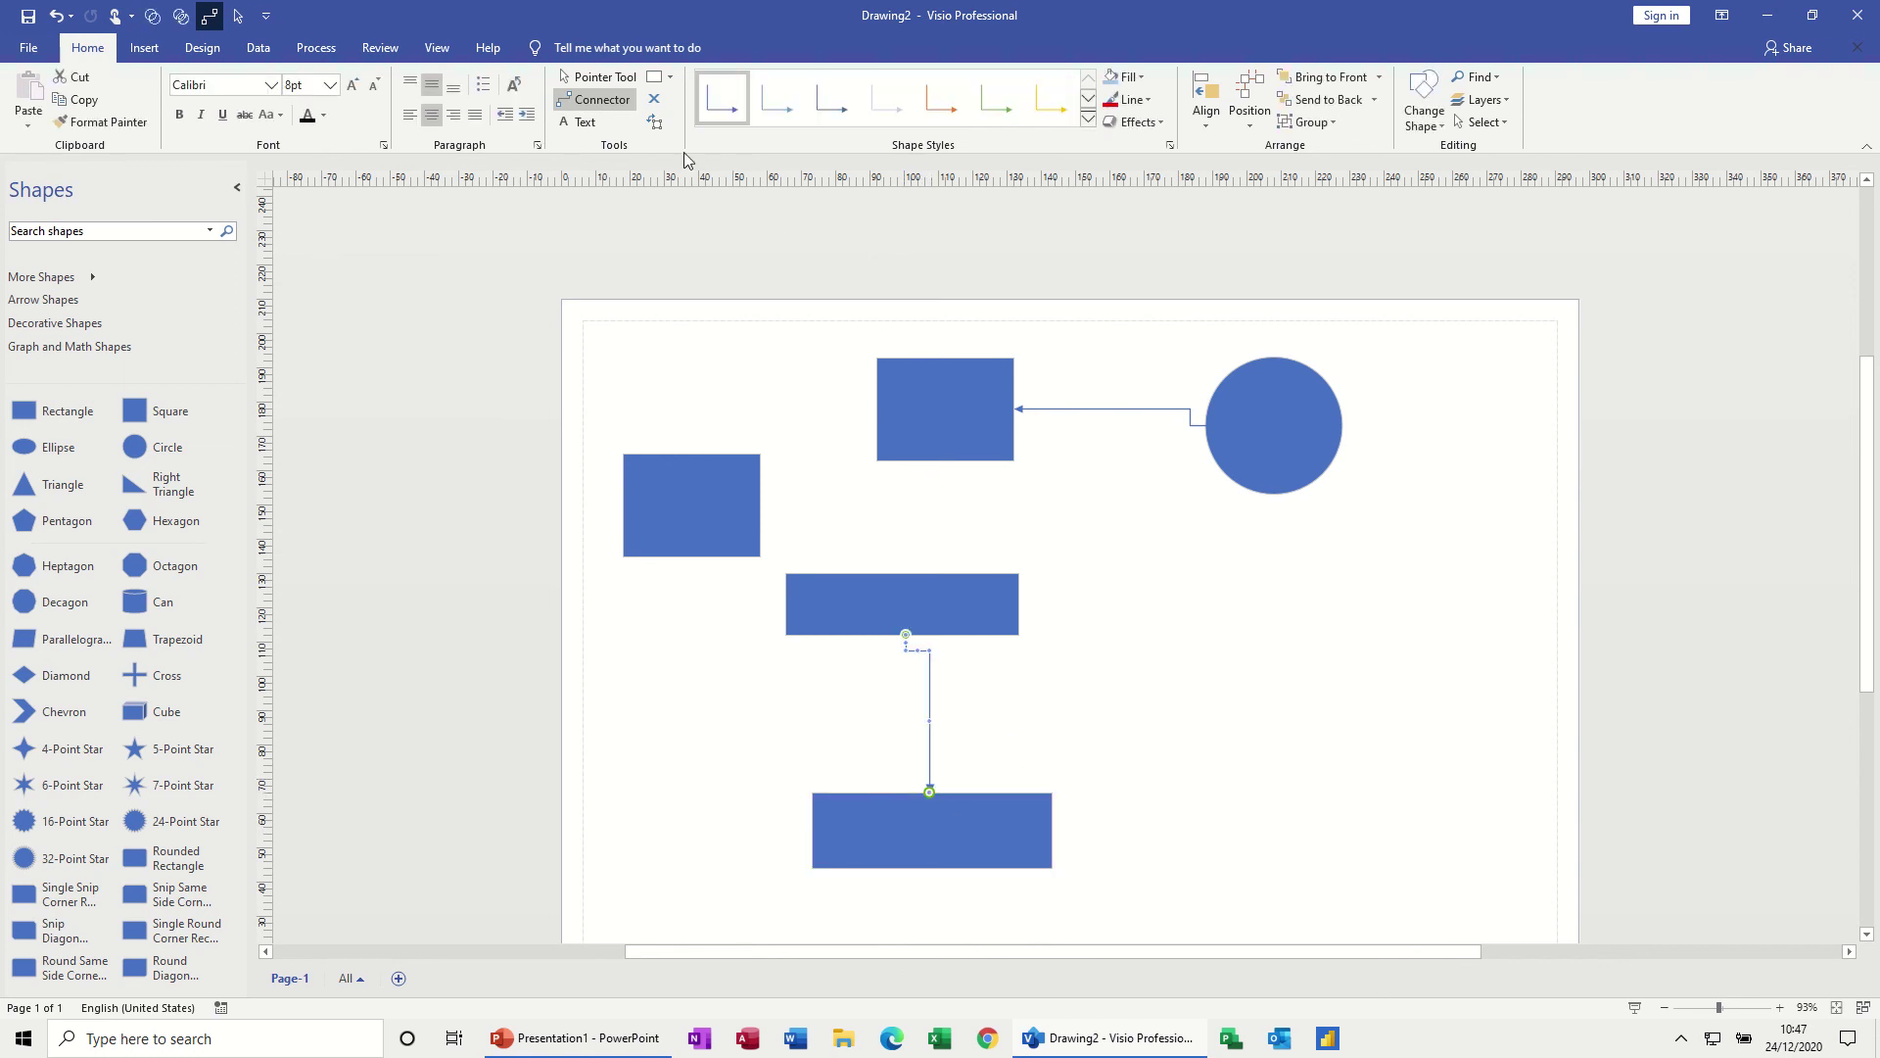
pyautogui.click(595, 76)
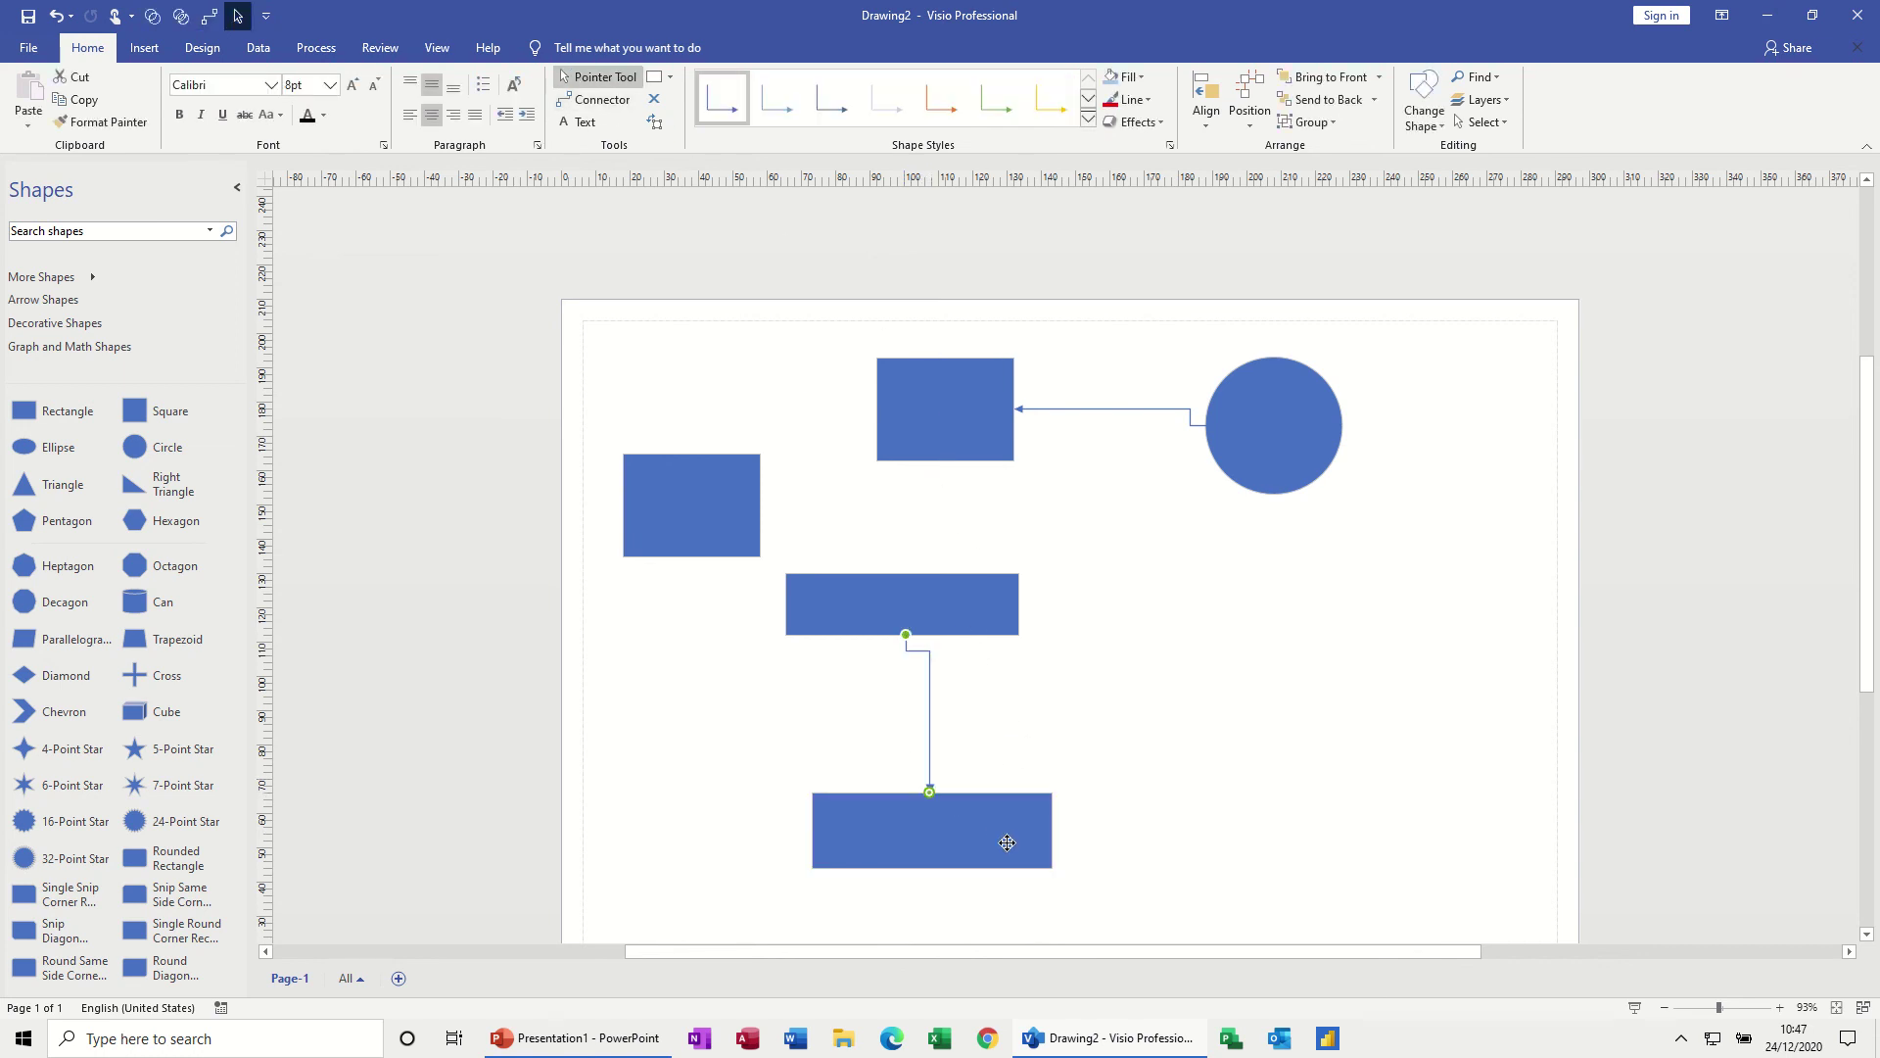
pyautogui.moveTo(985, 830); pyautogui.dragTo(970, 781)
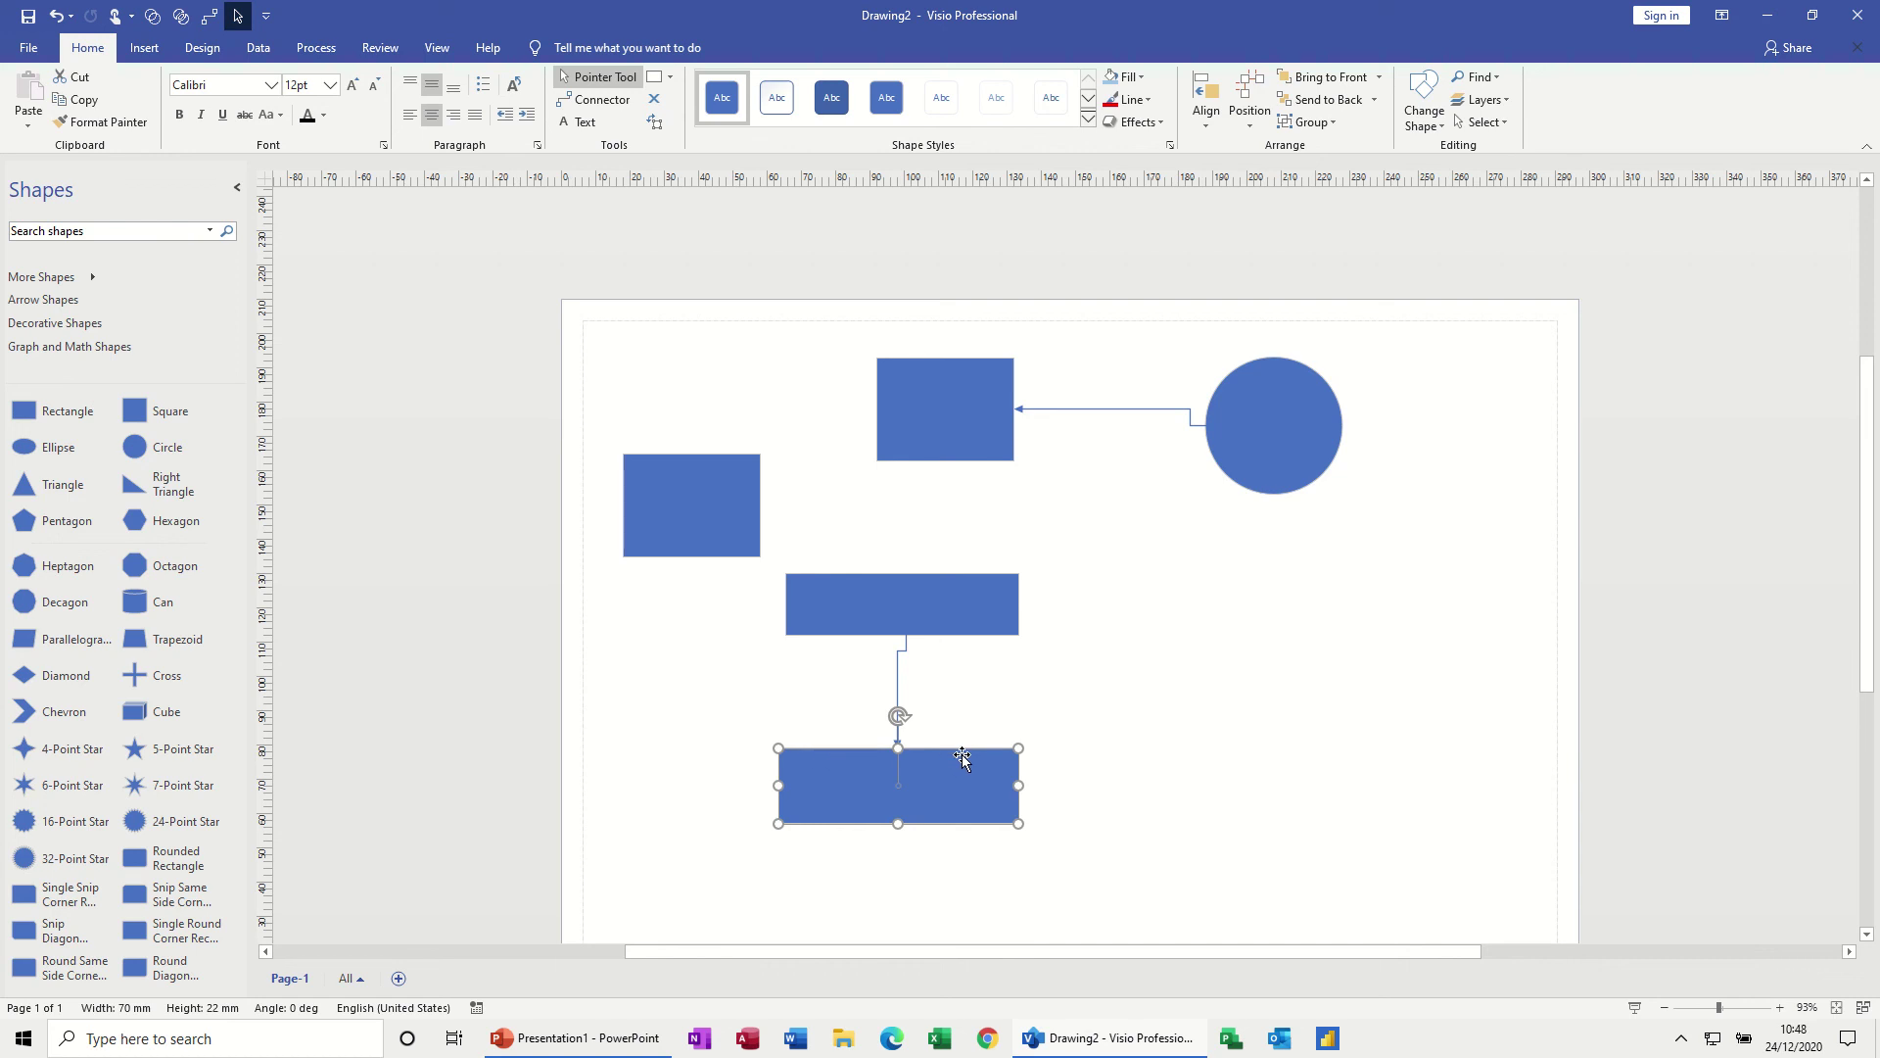
pyautogui.moveTo(954, 772); pyautogui.dragTo(1007, 811)
pyautogui.moveTo(869, 797); pyautogui.dragTo(840, 781)
pyautogui.moveTo(955, 805); pyautogui.dragTo(957, 828)
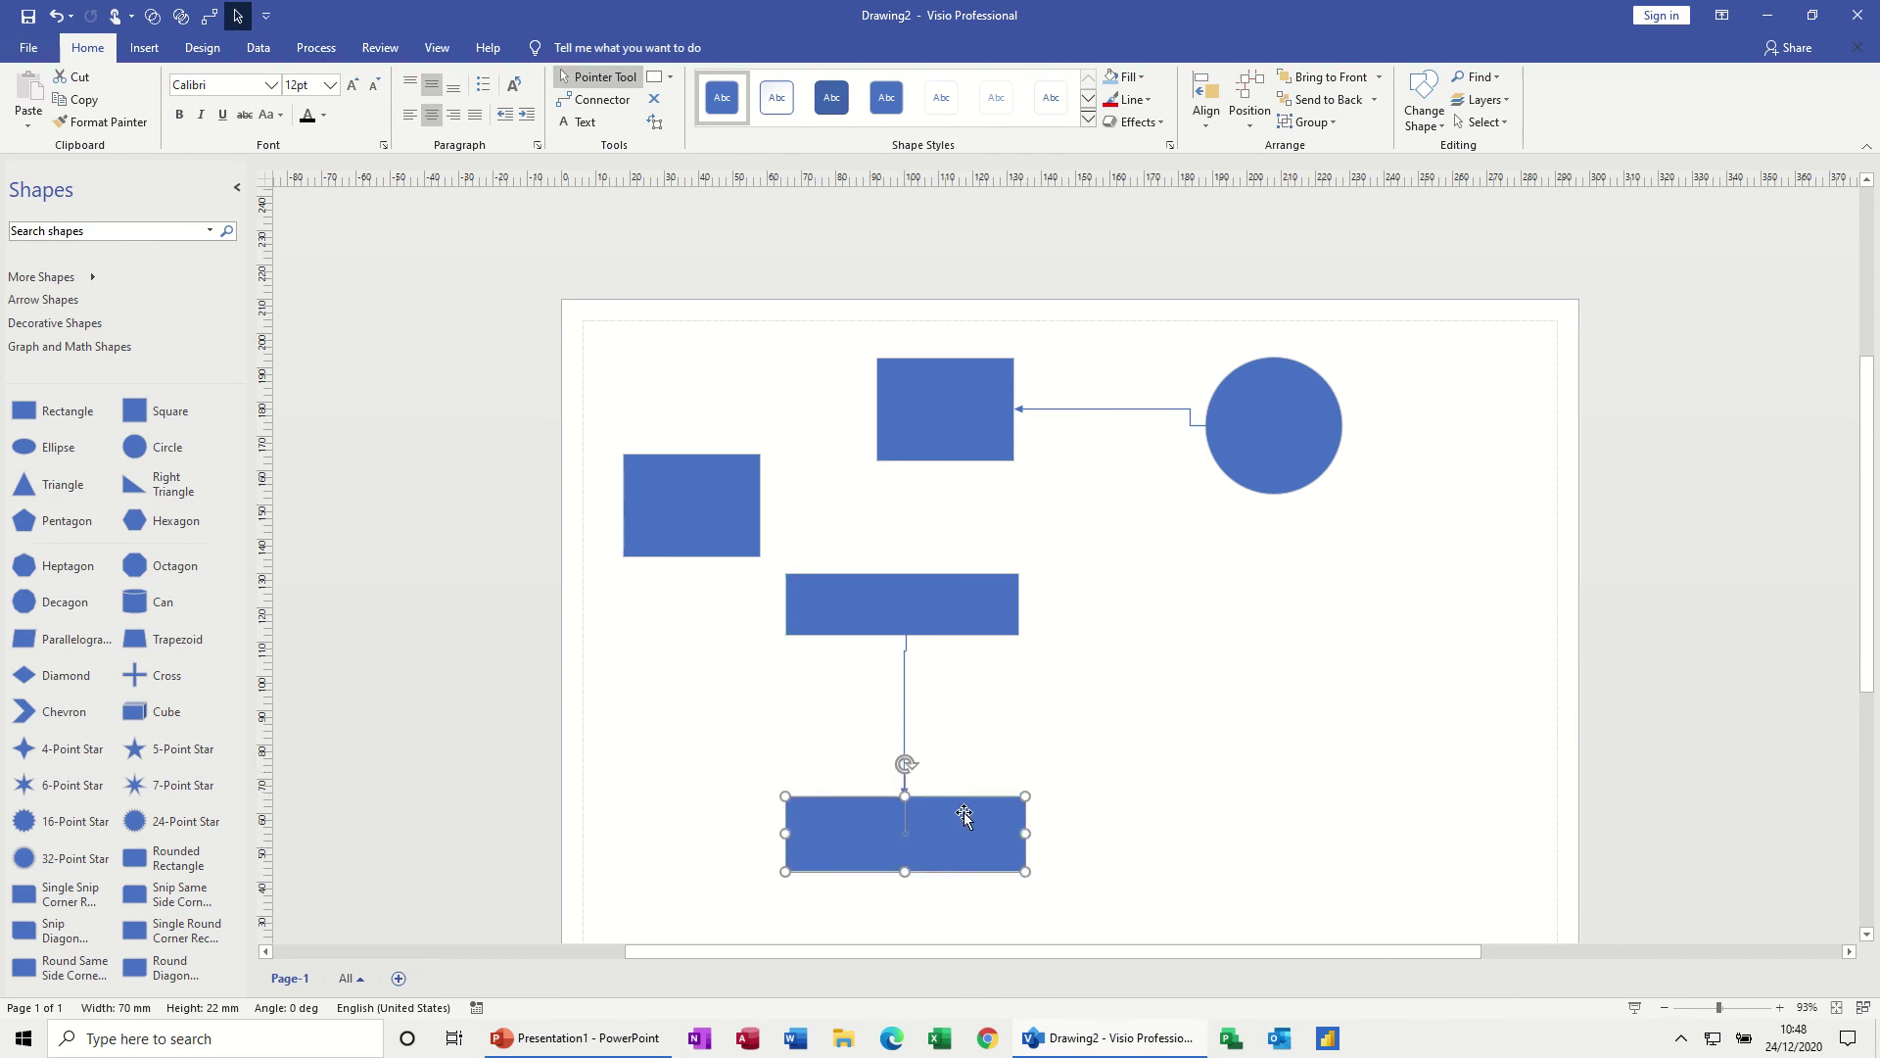
pyautogui.moveTo(860, 814)
pyautogui.mouseDown()
pyautogui.moveTo(860, 833)
pyautogui.moveTo(859, 796)
pyautogui.mouseUp()
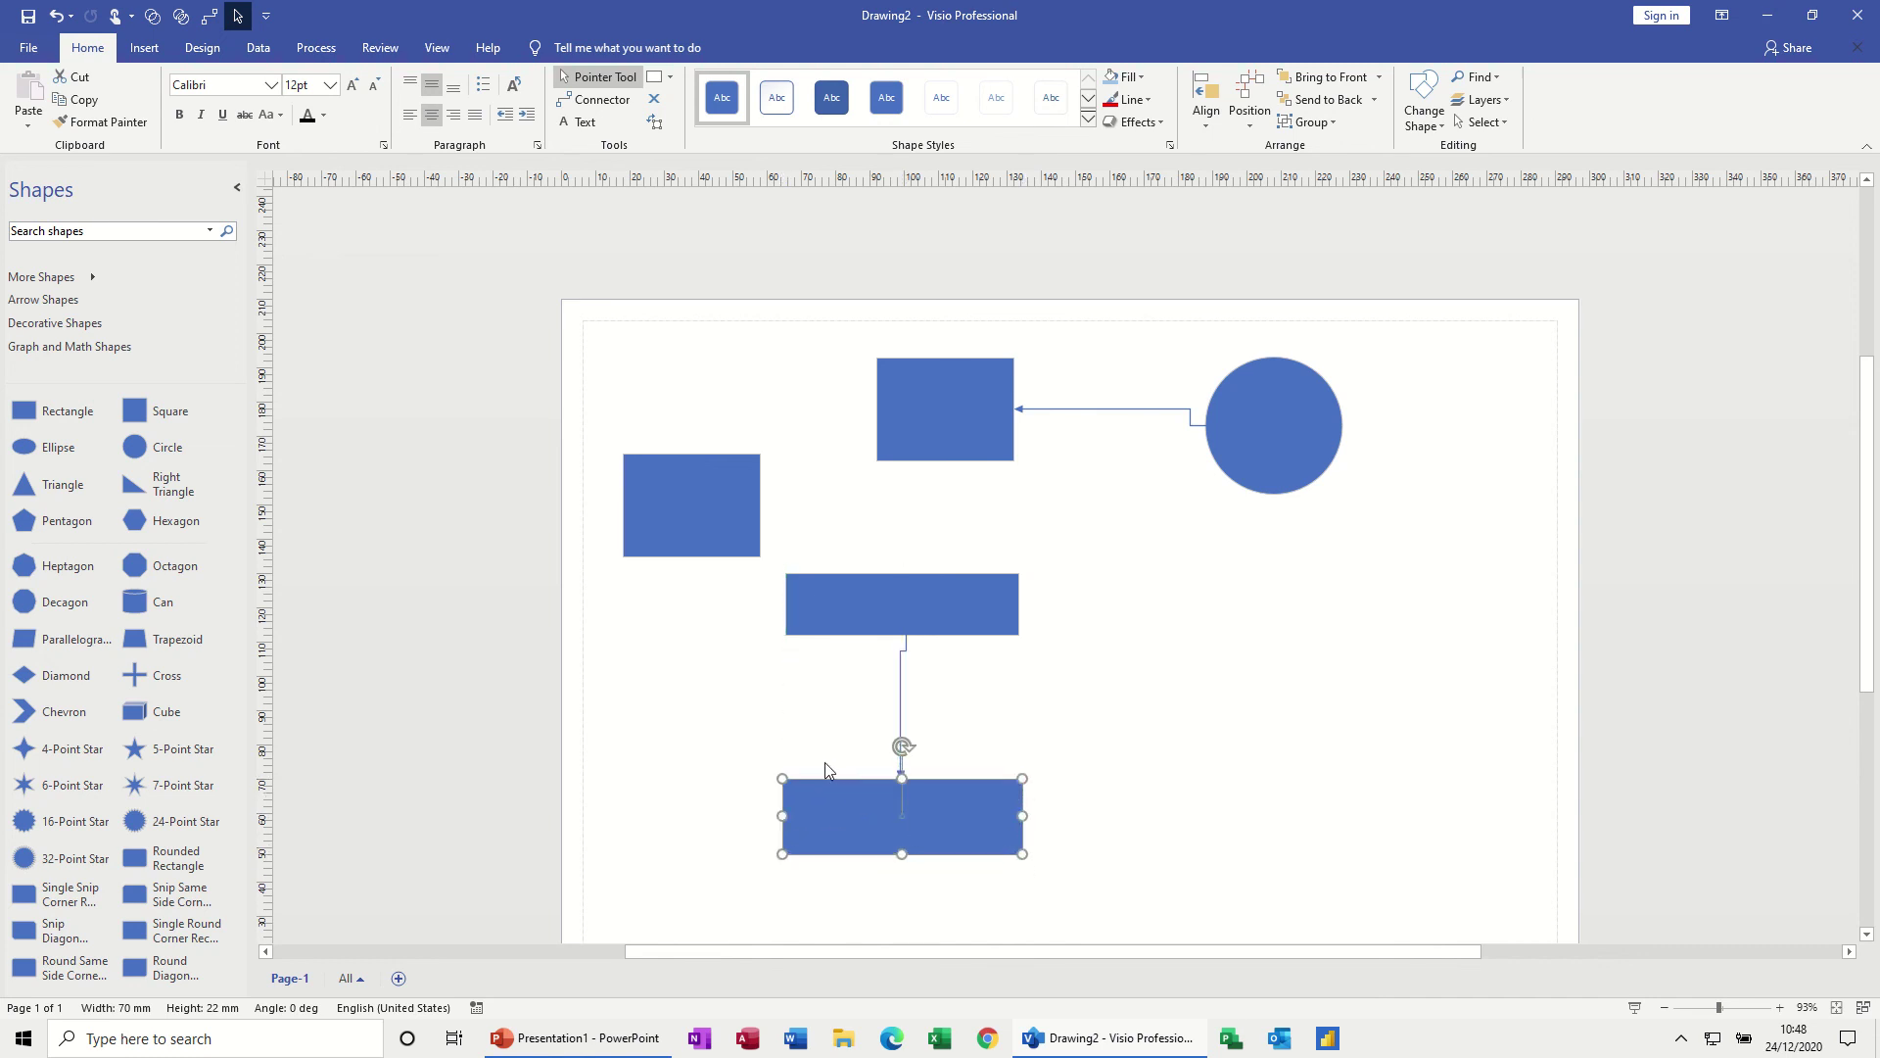
pyautogui.click(825, 762)
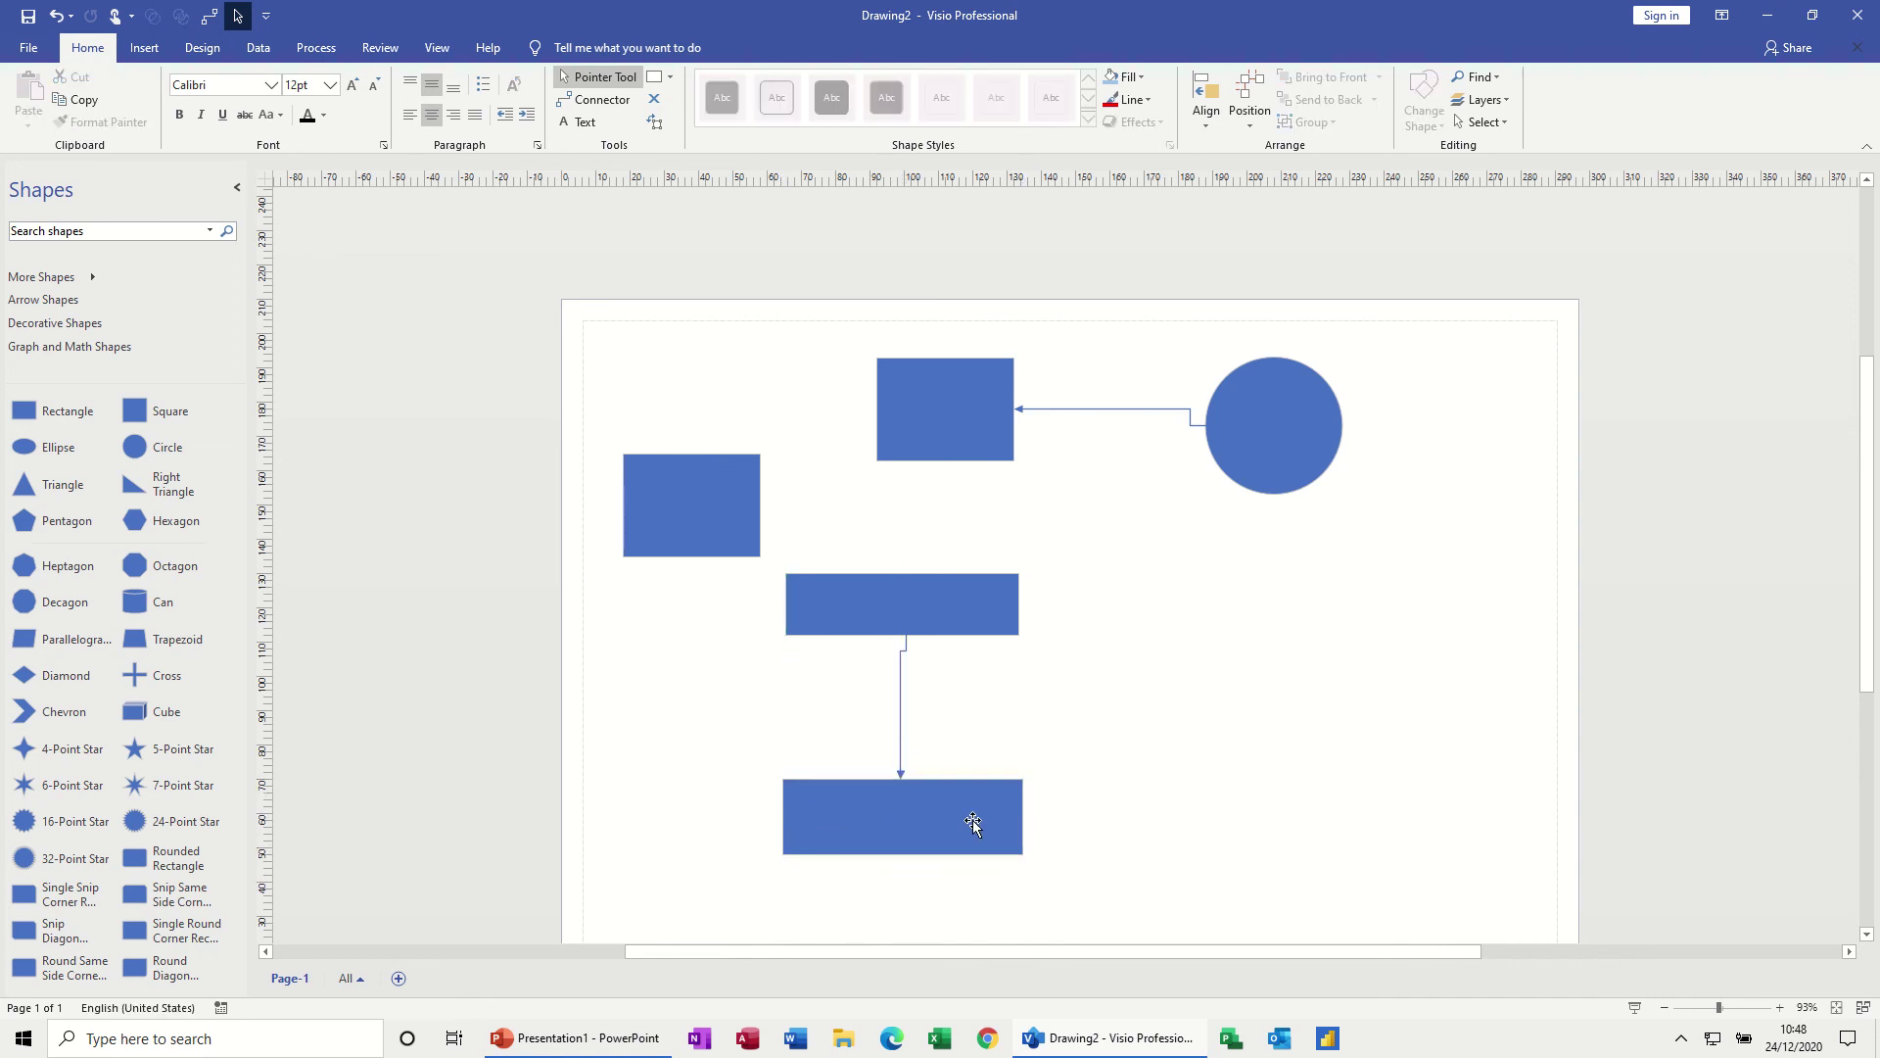
# Delete the connector between the lower rectangles and move the bottom rectangle up under the middle one.
pyautogui.click(900, 707)
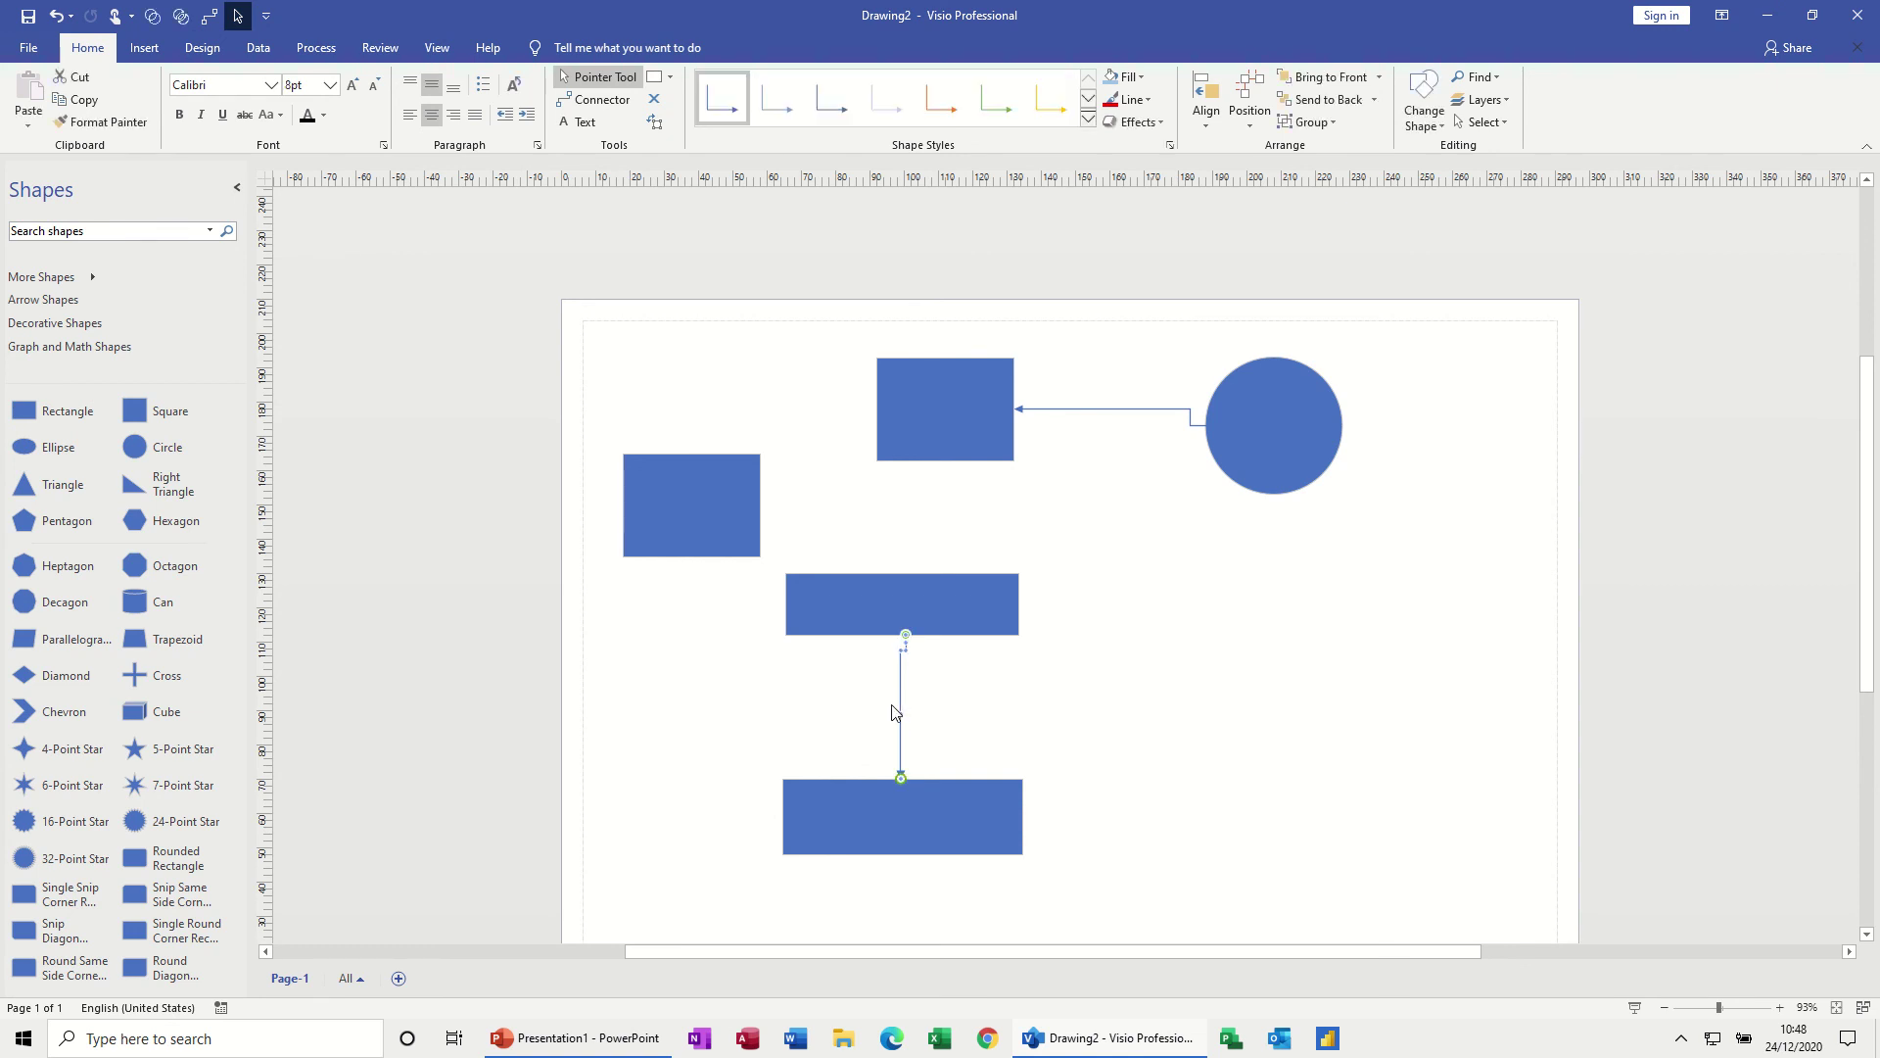
pyautogui.press('Delete')
pyautogui.moveTo(964, 830); pyautogui.dragTo(960, 624)
pyautogui.click(950, 785)
# Place the circle-linked rectangle flush beside the left rectangle and move the bottom rectangle back down.
pyautogui.moveTo(951, 416); pyautogui.dragTo(846, 502)
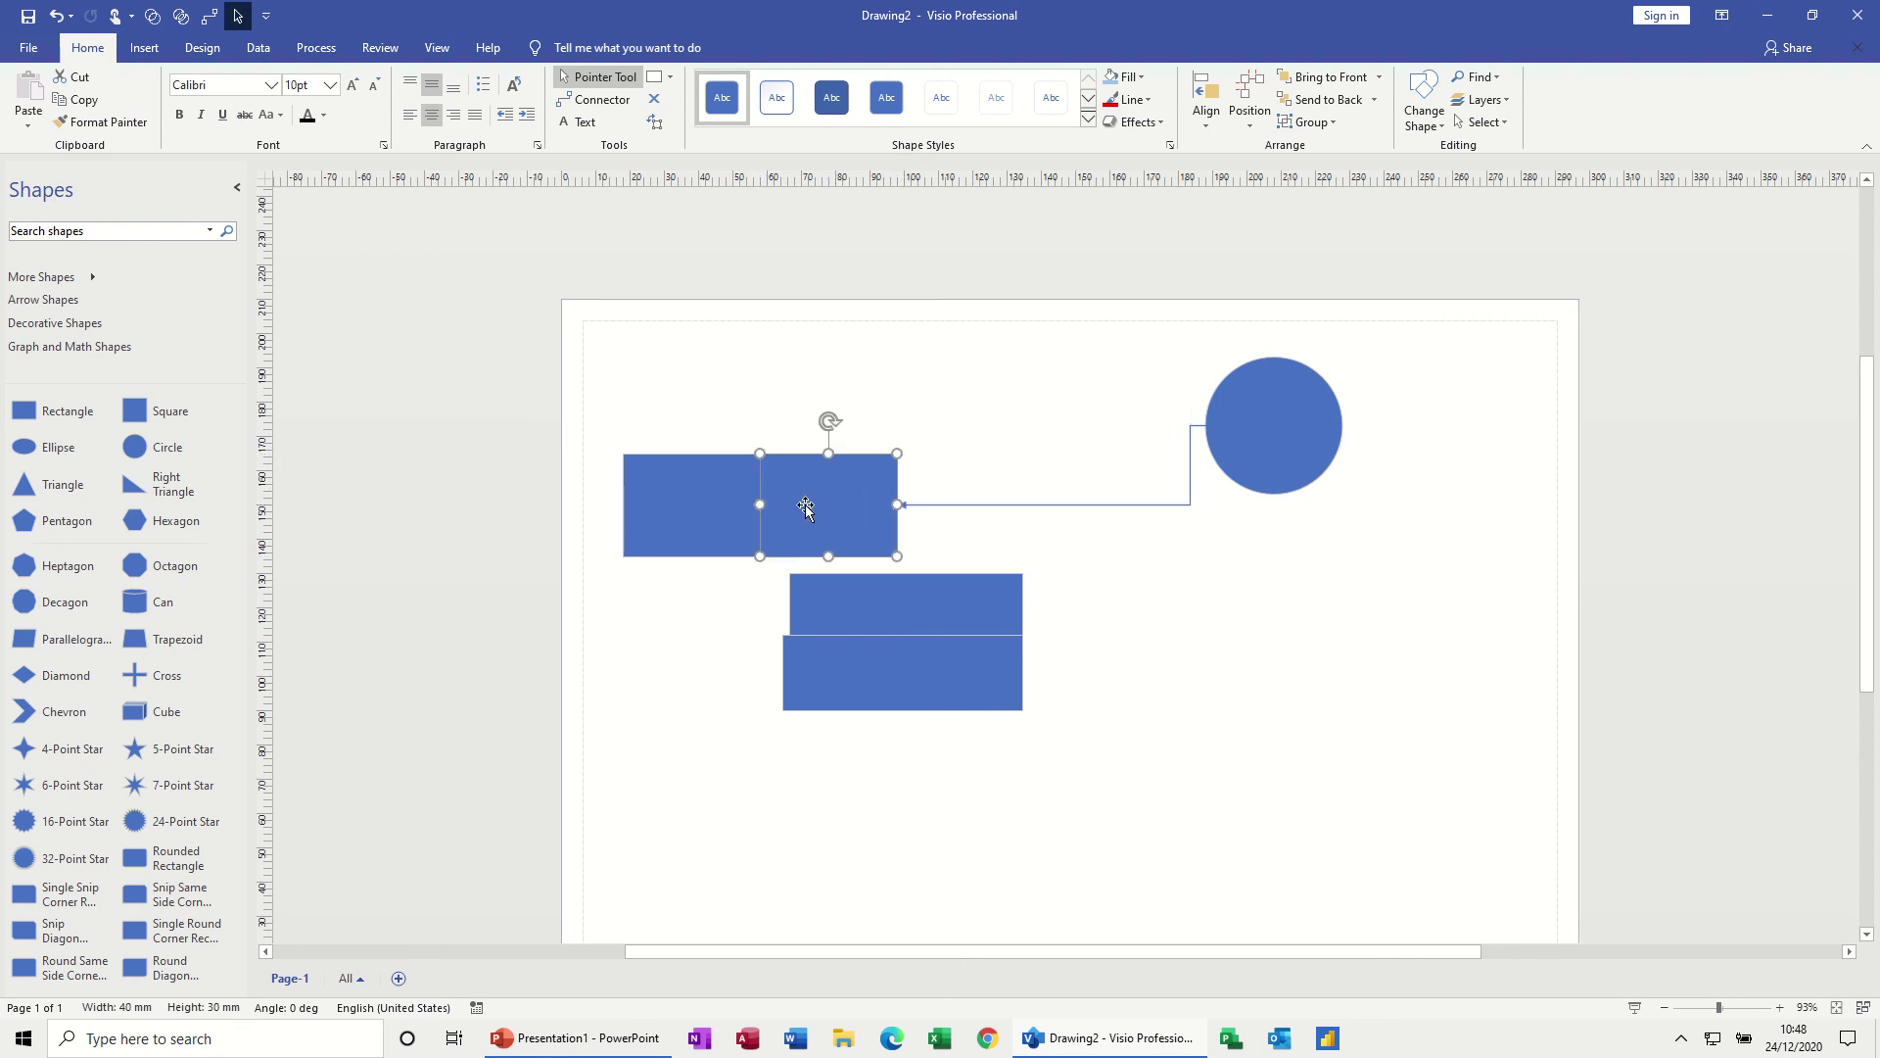
pyautogui.moveTo(718, 495); pyautogui.dragTo(679, 494)
pyautogui.moveTo(797, 490)
pyautogui.mouseDown()
pyautogui.moveTo(752, 491)
pyautogui.moveTo(818, 491)
pyautogui.mouseUp()
pyautogui.moveTo(677, 498); pyautogui.dragTo(793, 500)
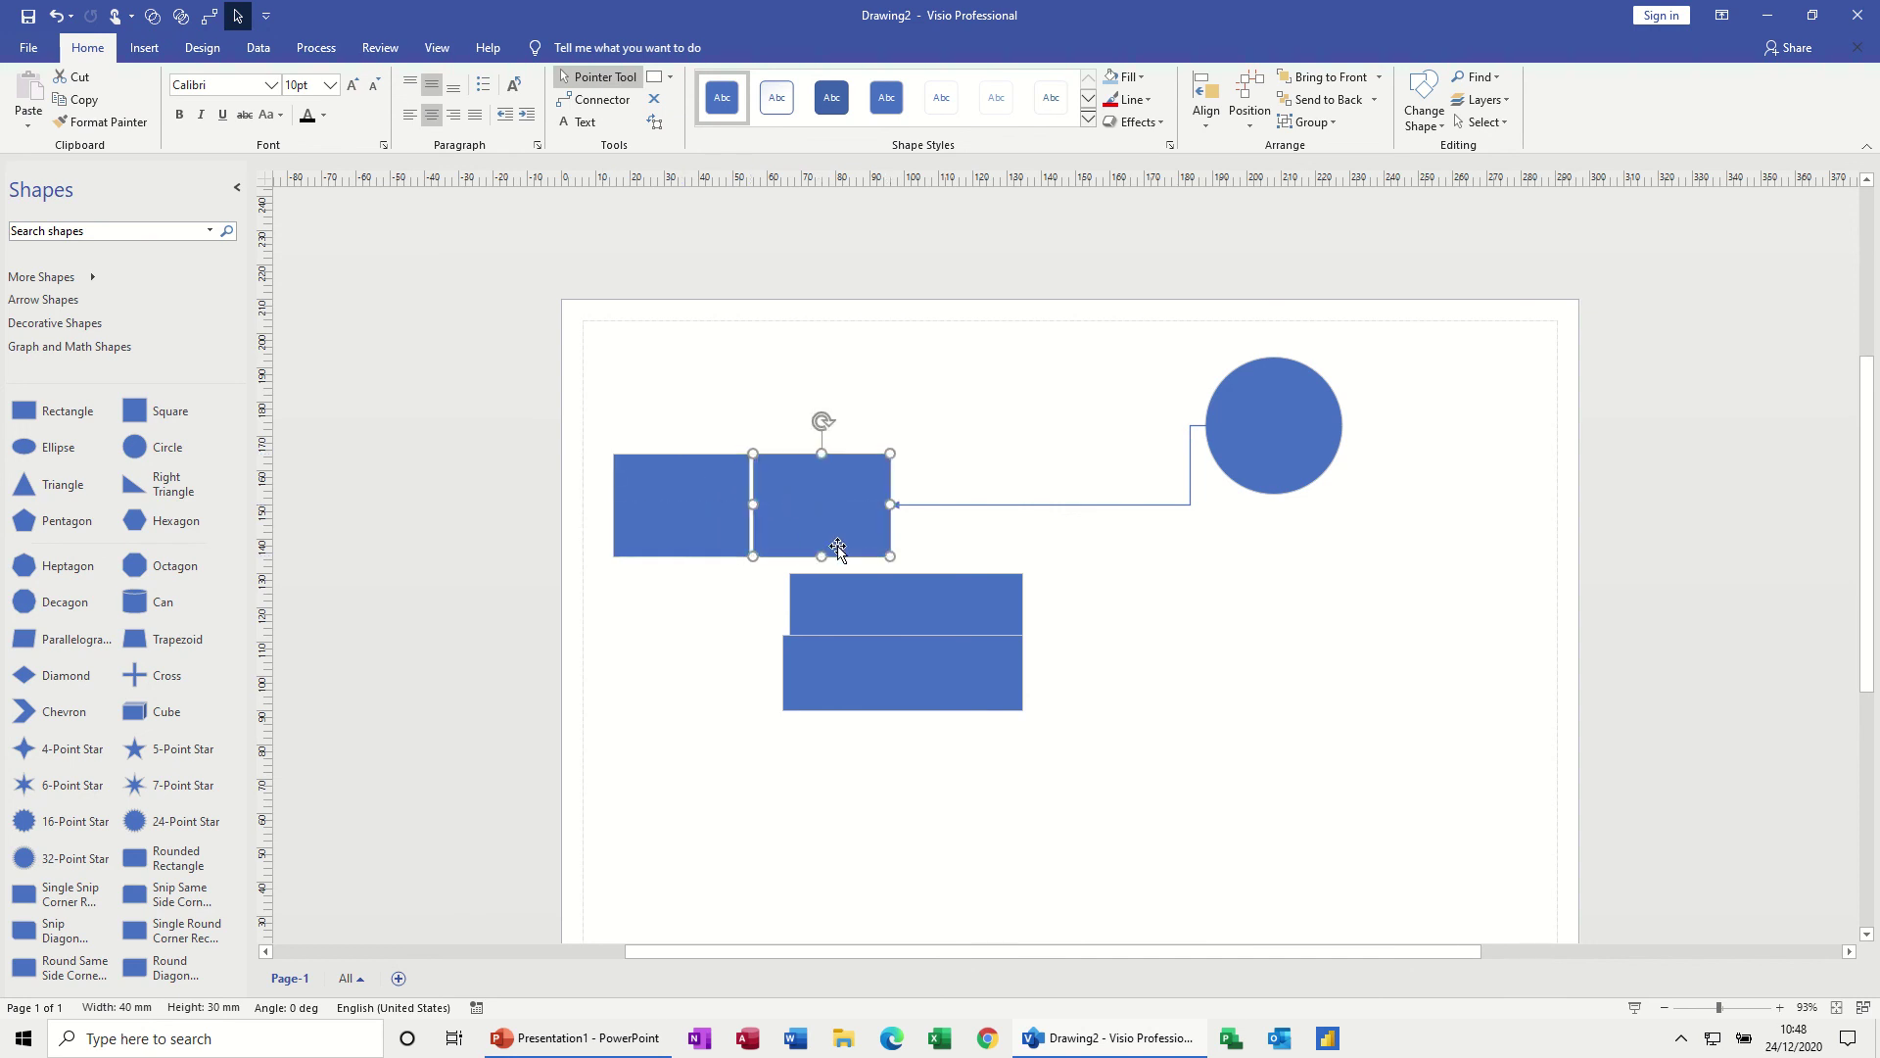
pyautogui.moveTo(915, 672); pyautogui.dragTo(920, 709)
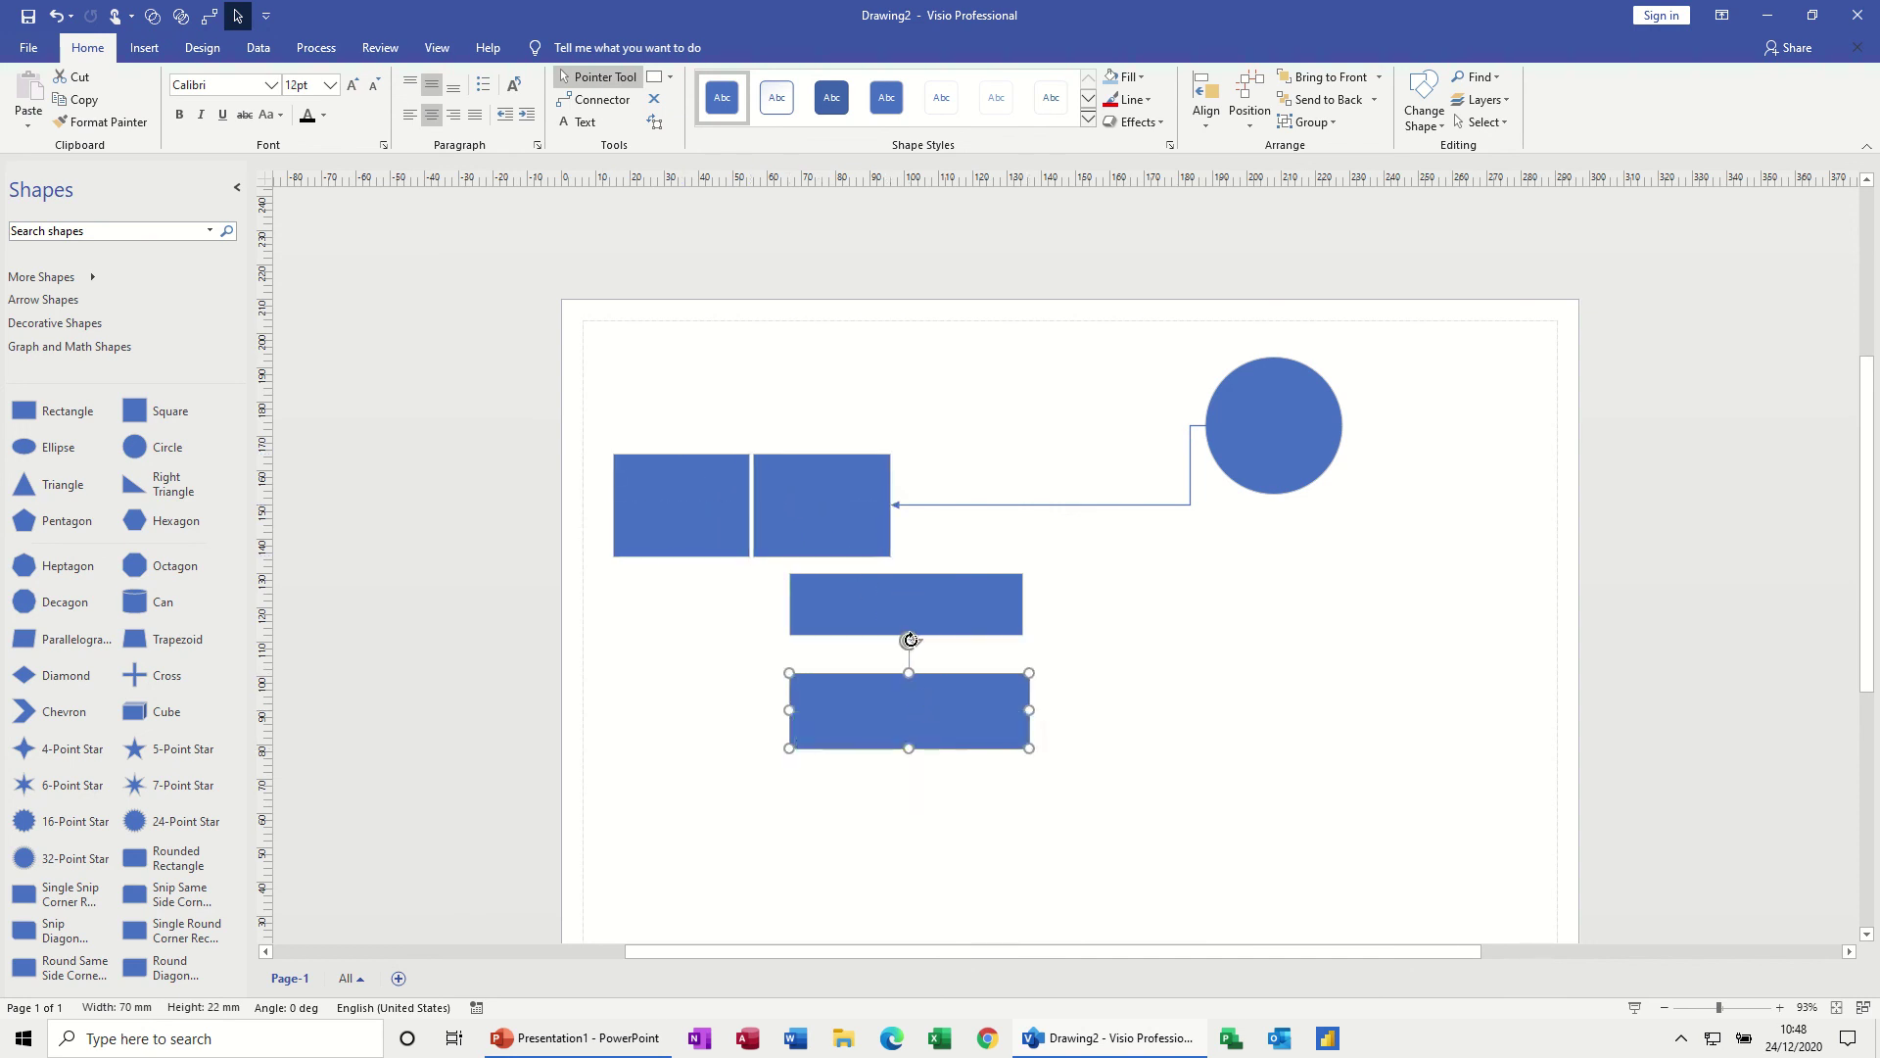
# Set the facing connection points of the middle and bottom rectangles to Inward & Outward.
pyautogui.click(920, 625)
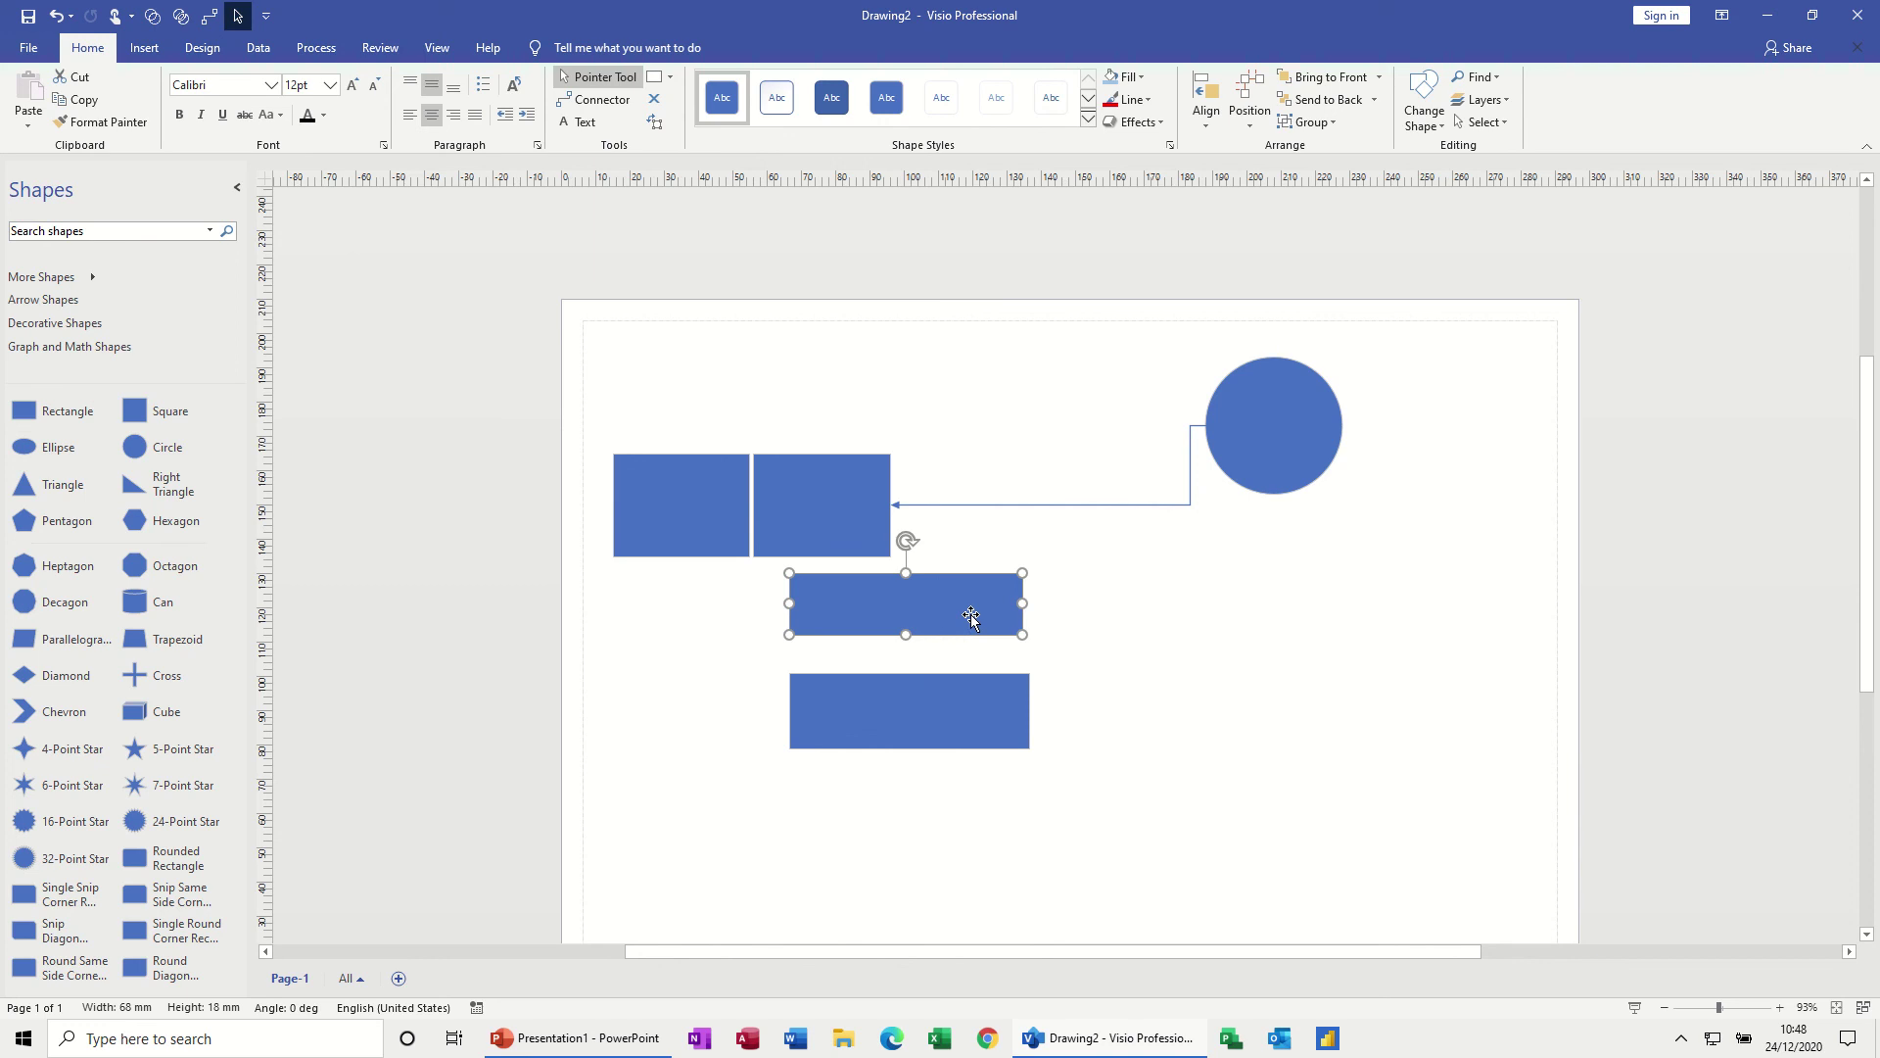
pyautogui.click(655, 99)
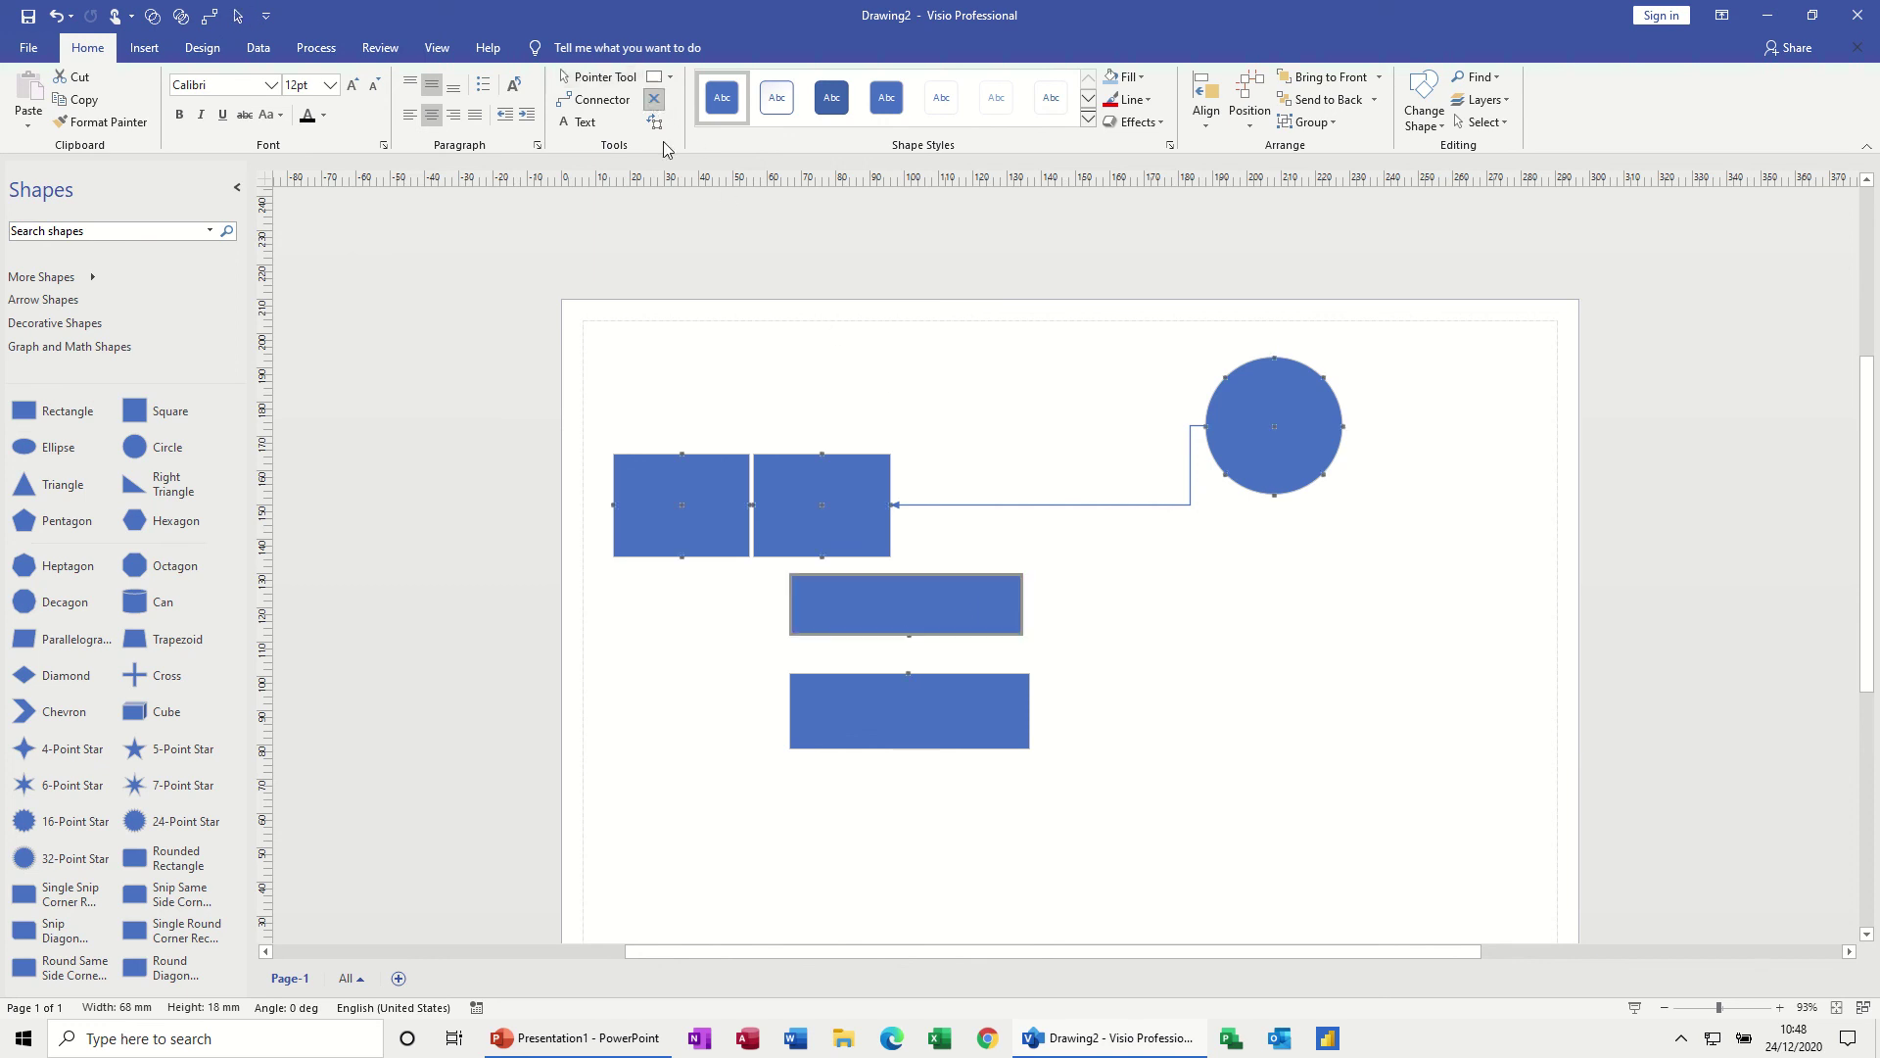
pyautogui.rightClick(910, 637)
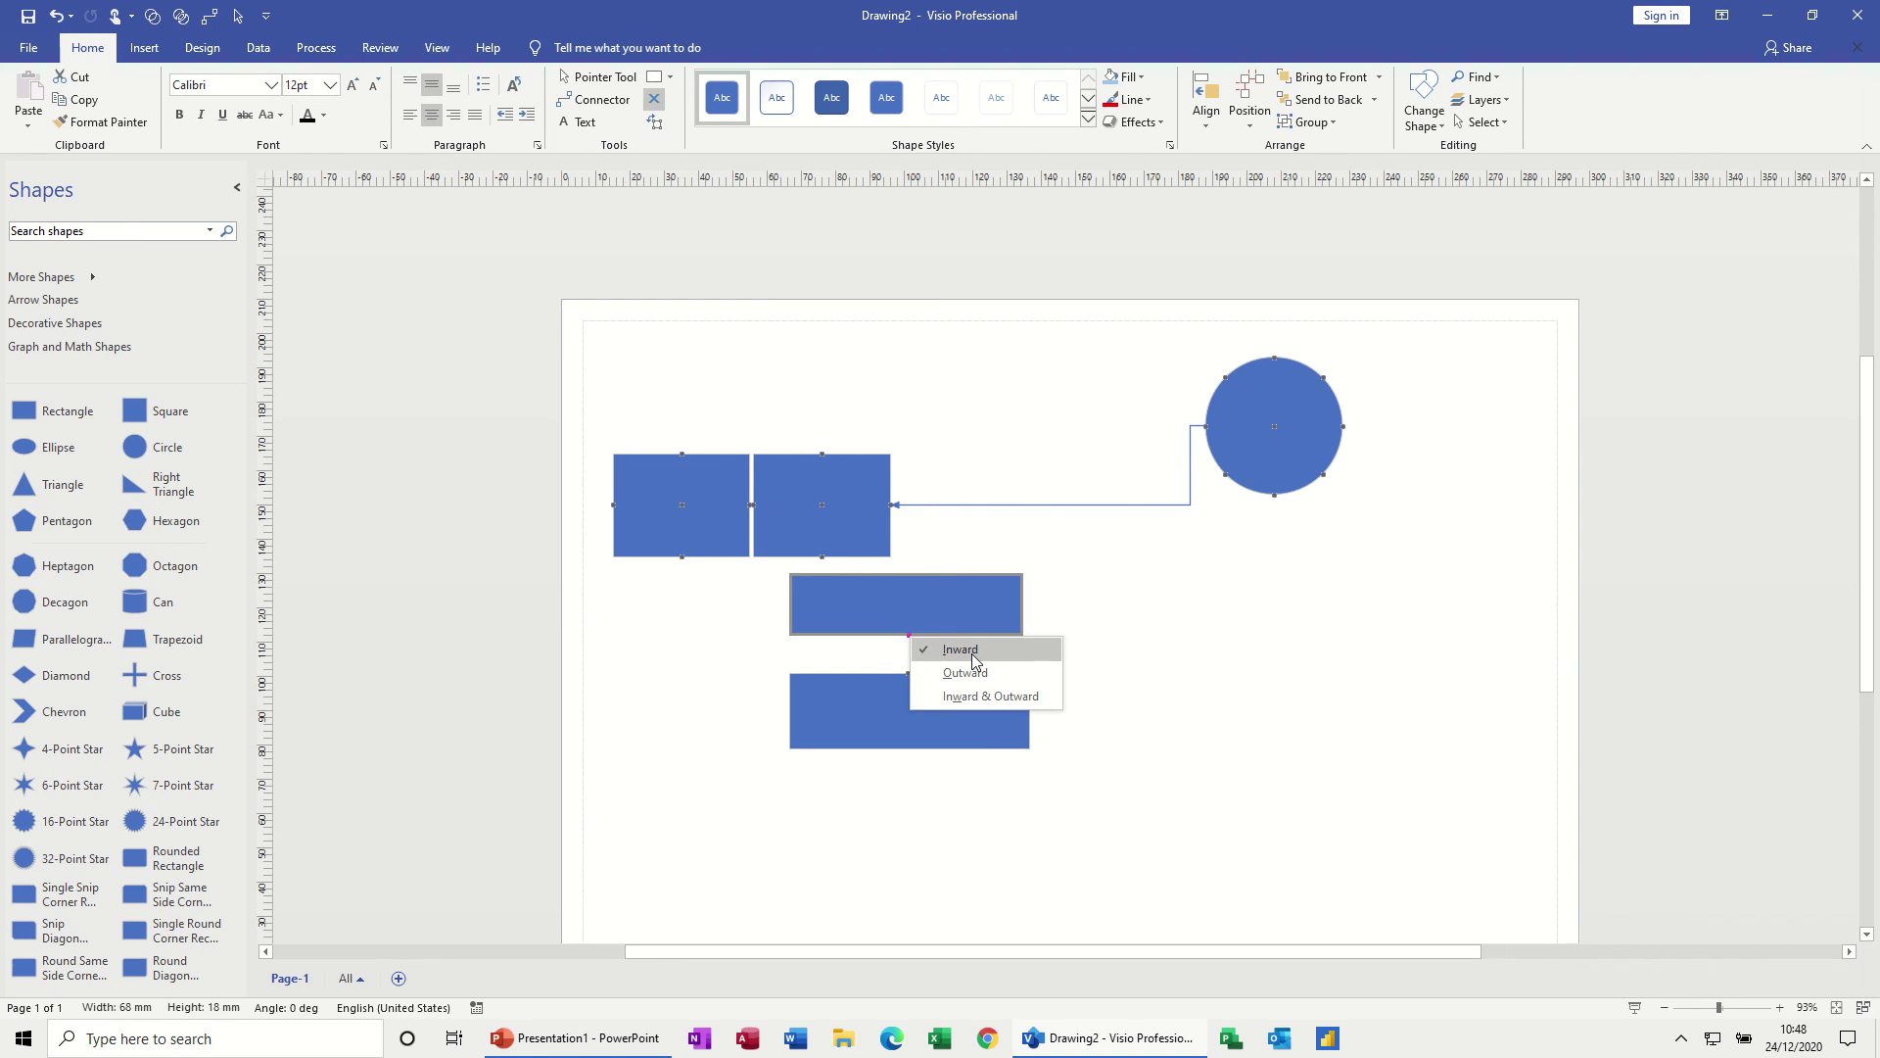
pyautogui.rightClick(905, 673)
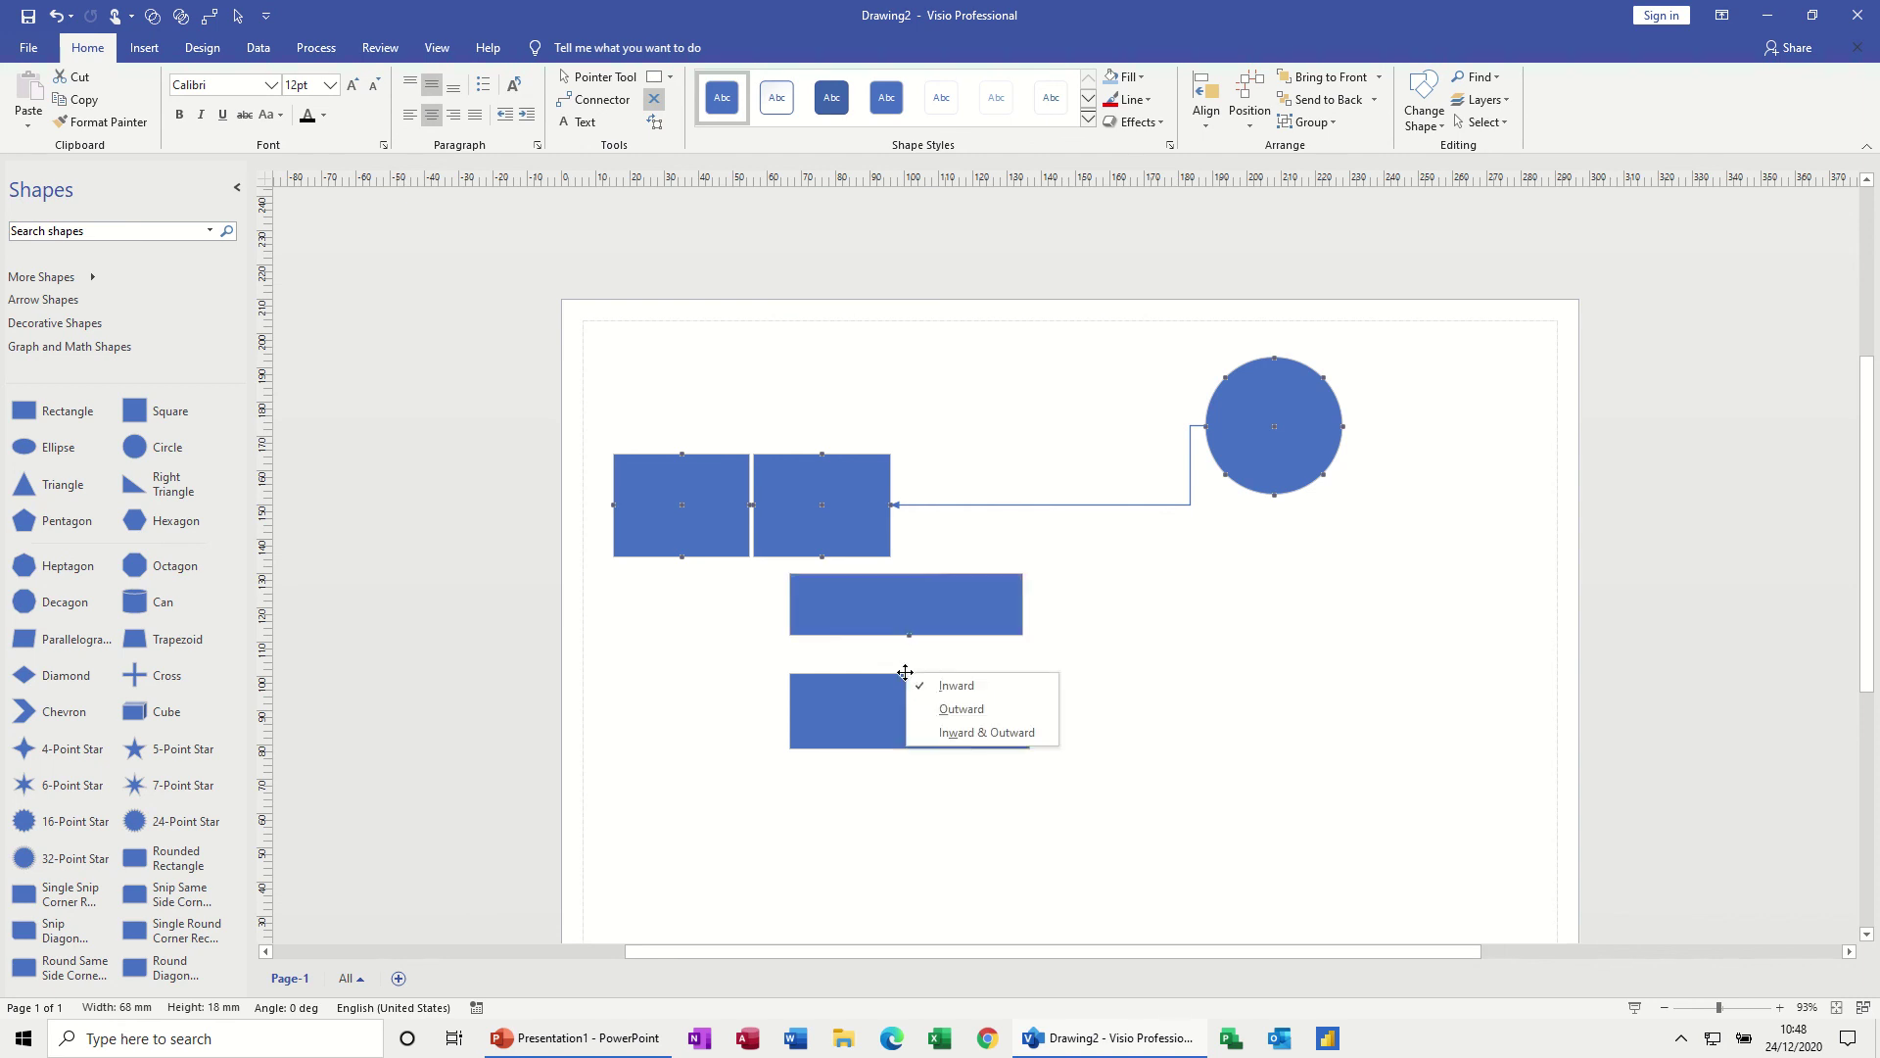
pyautogui.click(967, 736)
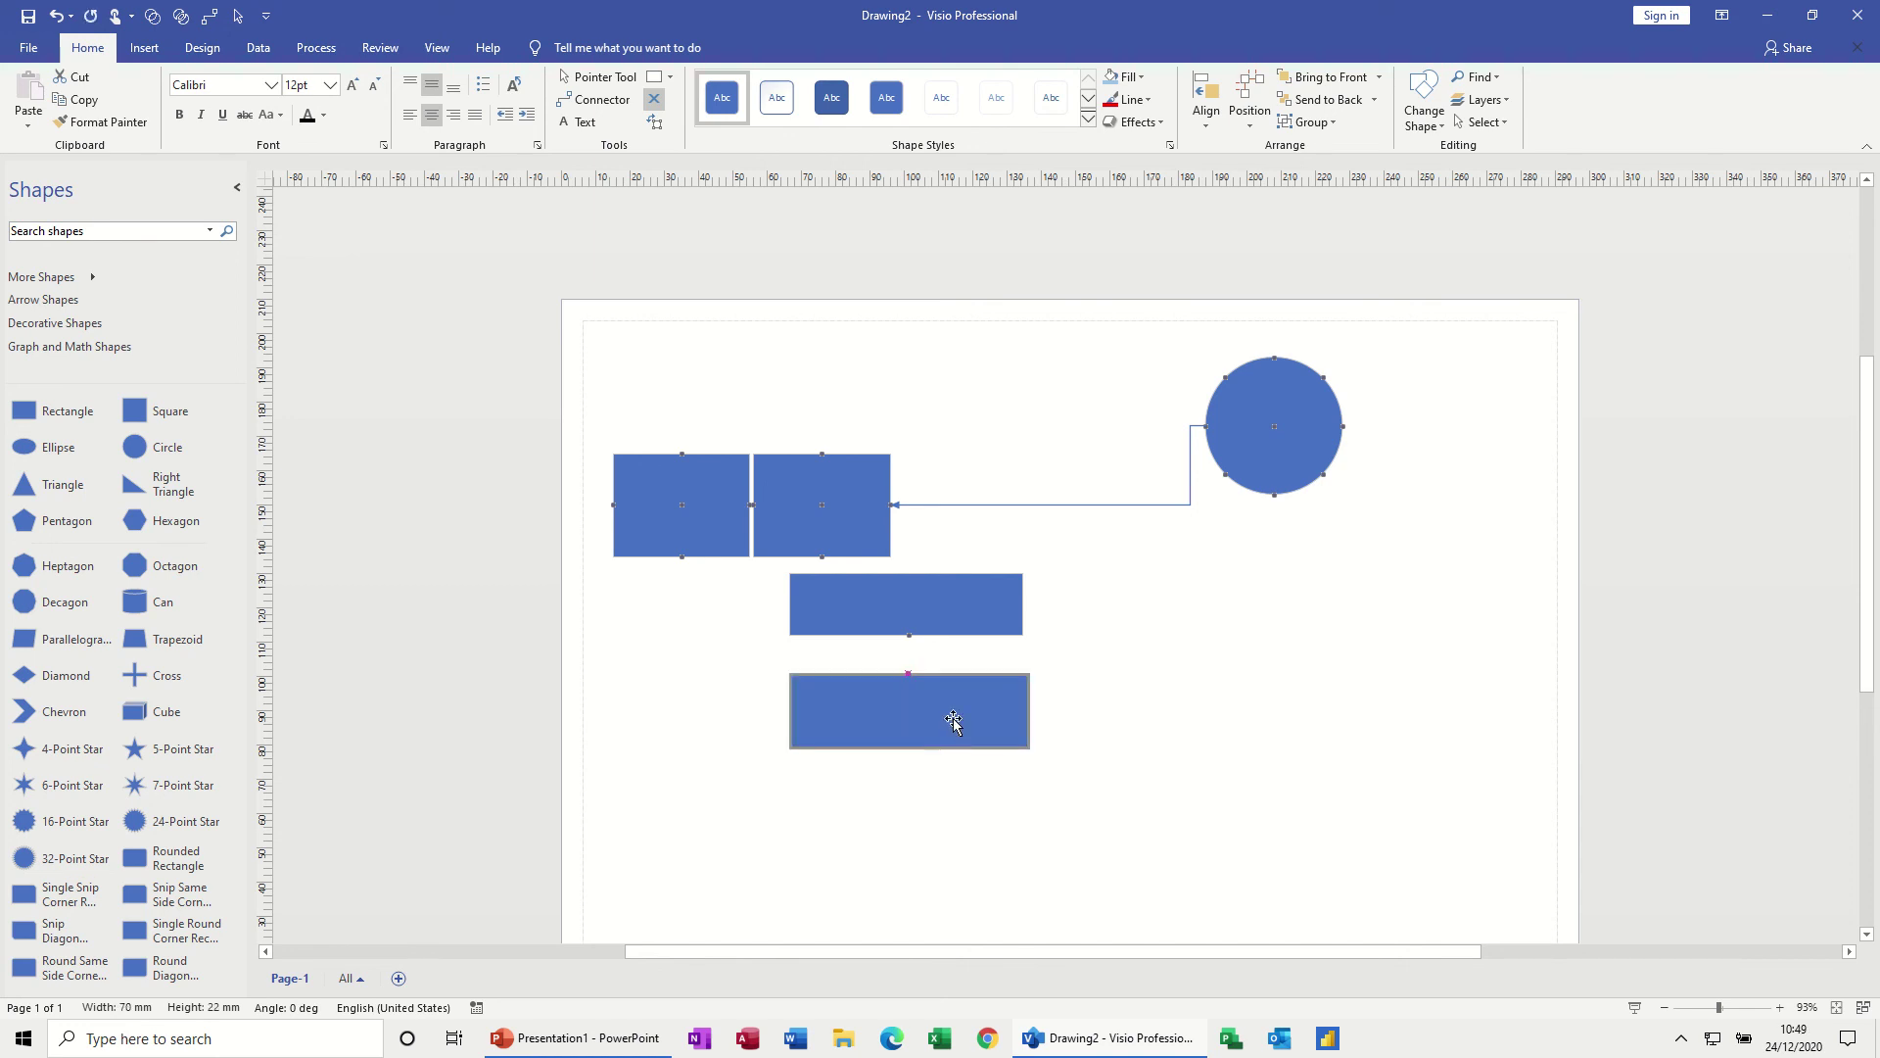
pyautogui.rightClick(908, 634)
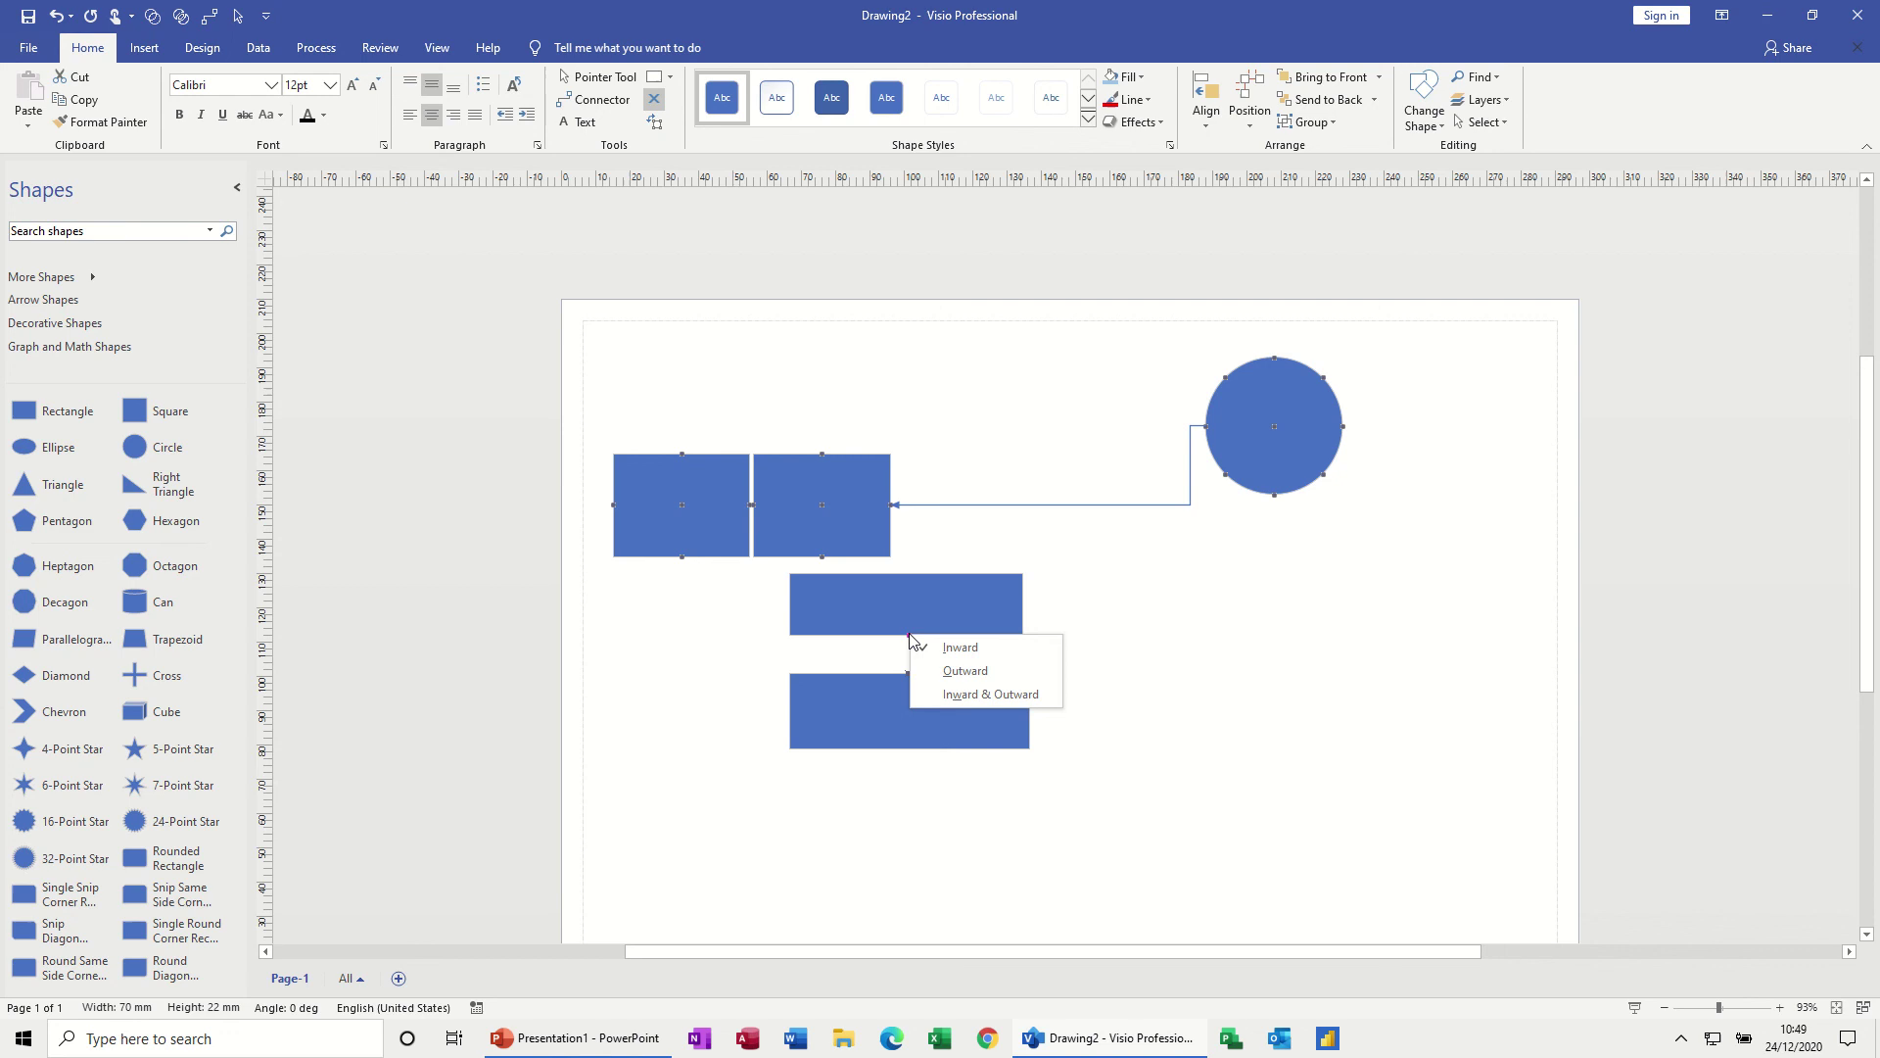
pyautogui.click(954, 696)
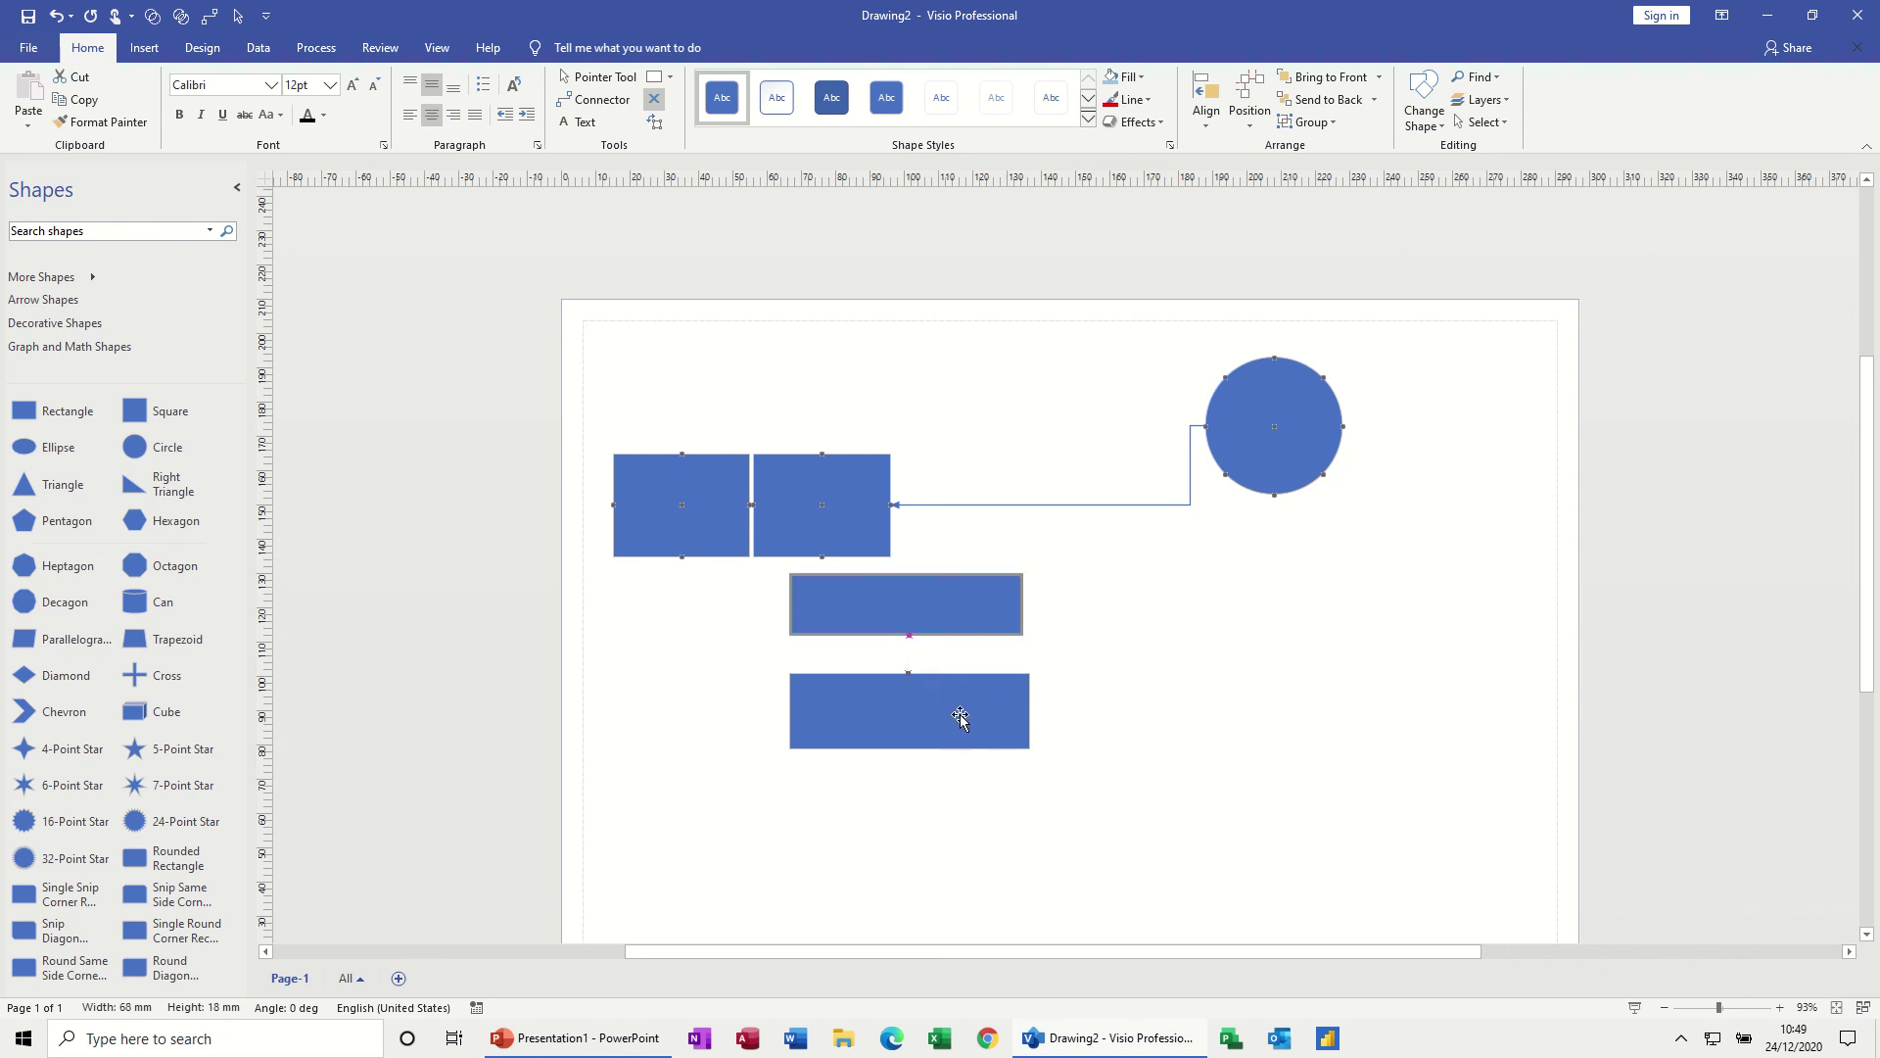
# Glue the bottom rectangle under the middle one, test-move the pair, and drop it below centre.
pyautogui.moveTo(959, 718); pyautogui.dragTo(960, 678)
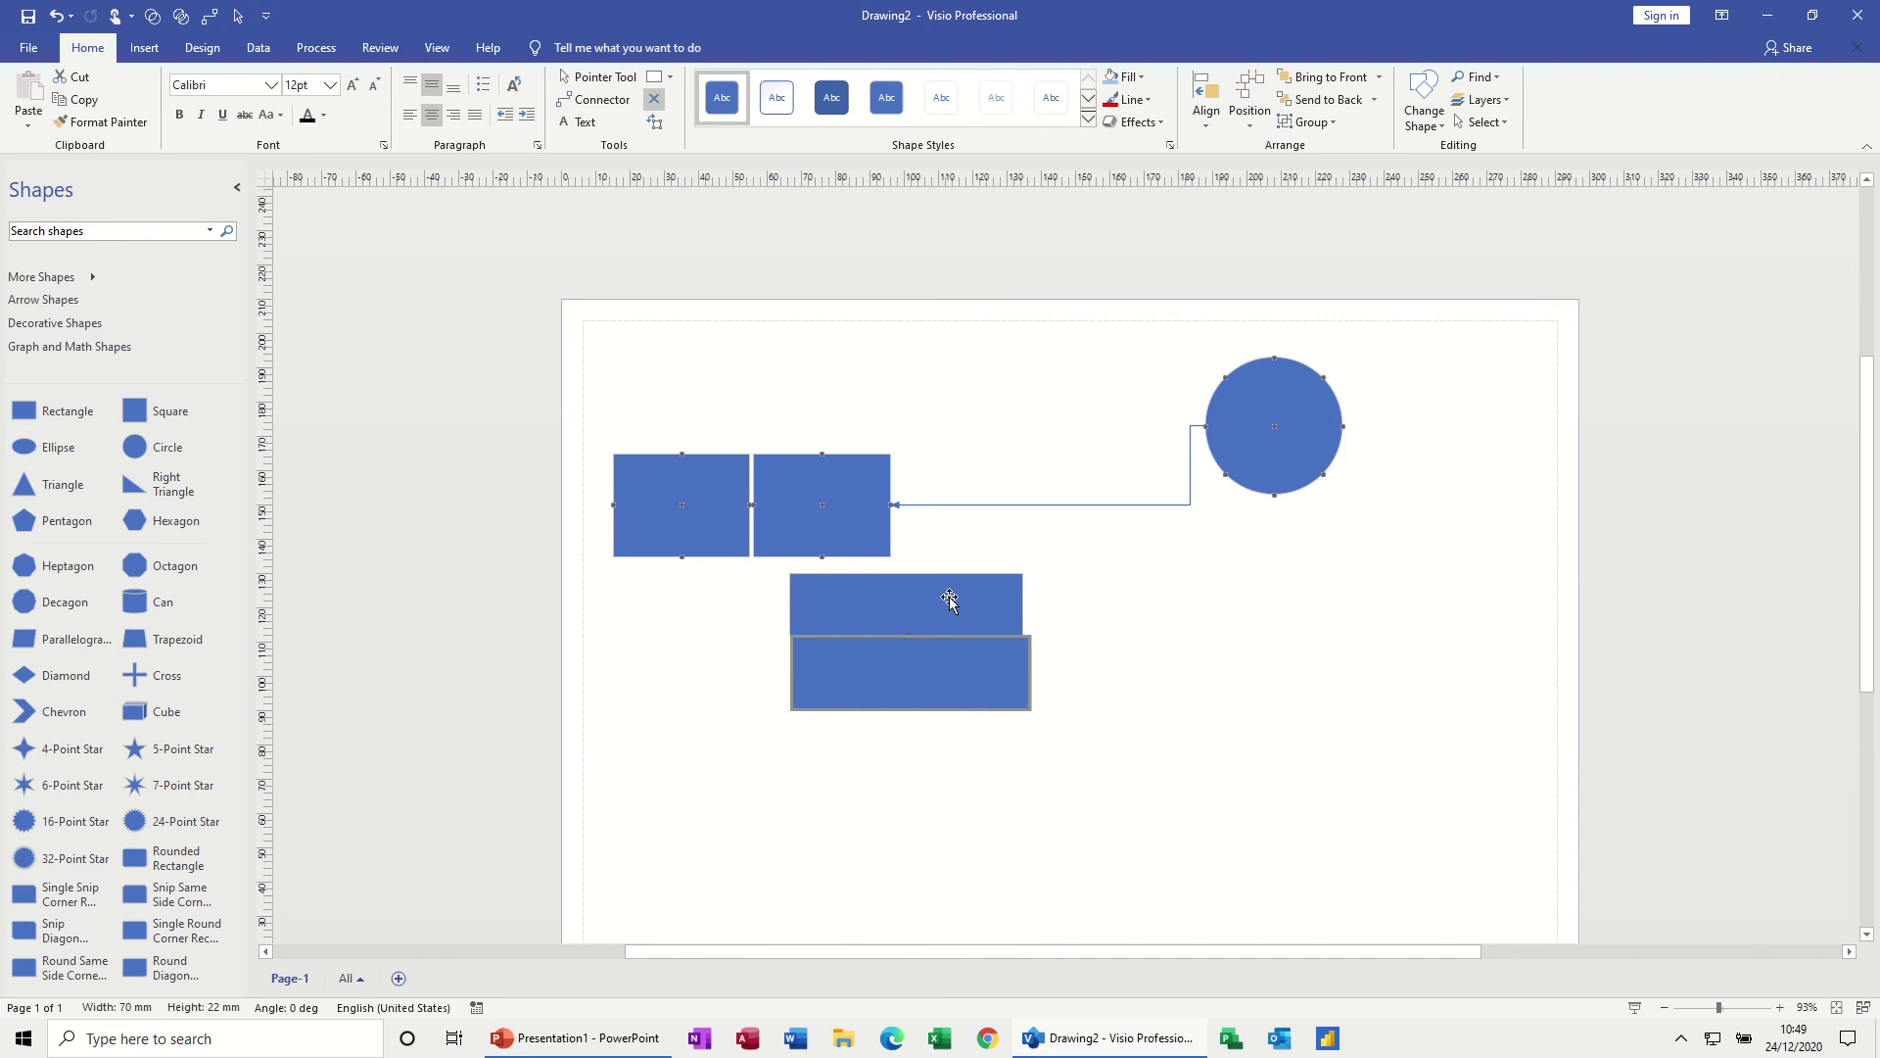
pyautogui.moveTo(967, 599); pyautogui.dragTo(1361, 601)
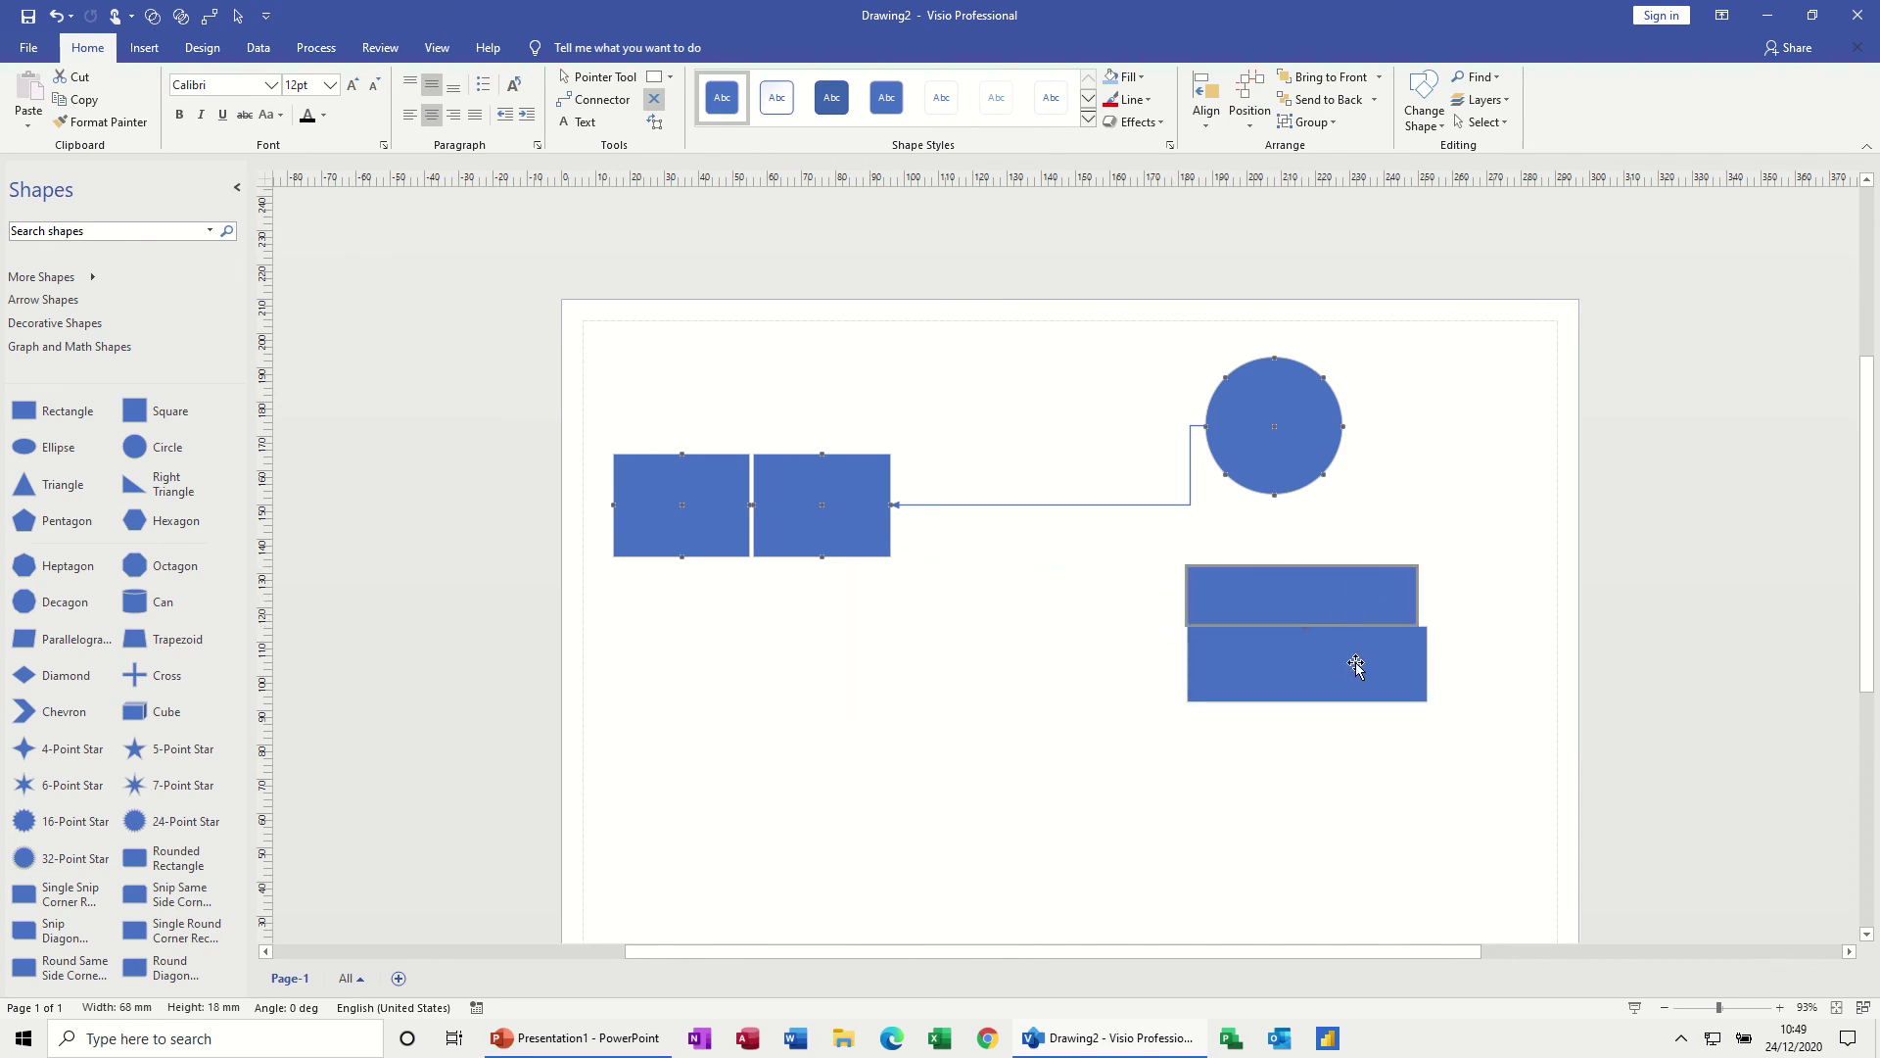
pyautogui.moveTo(1366, 669)
pyautogui.mouseDown()
pyautogui.moveTo(1291, 754)
pyautogui.moveTo(1353, 691)
pyautogui.moveTo(1352, 658)
pyautogui.mouseUp()
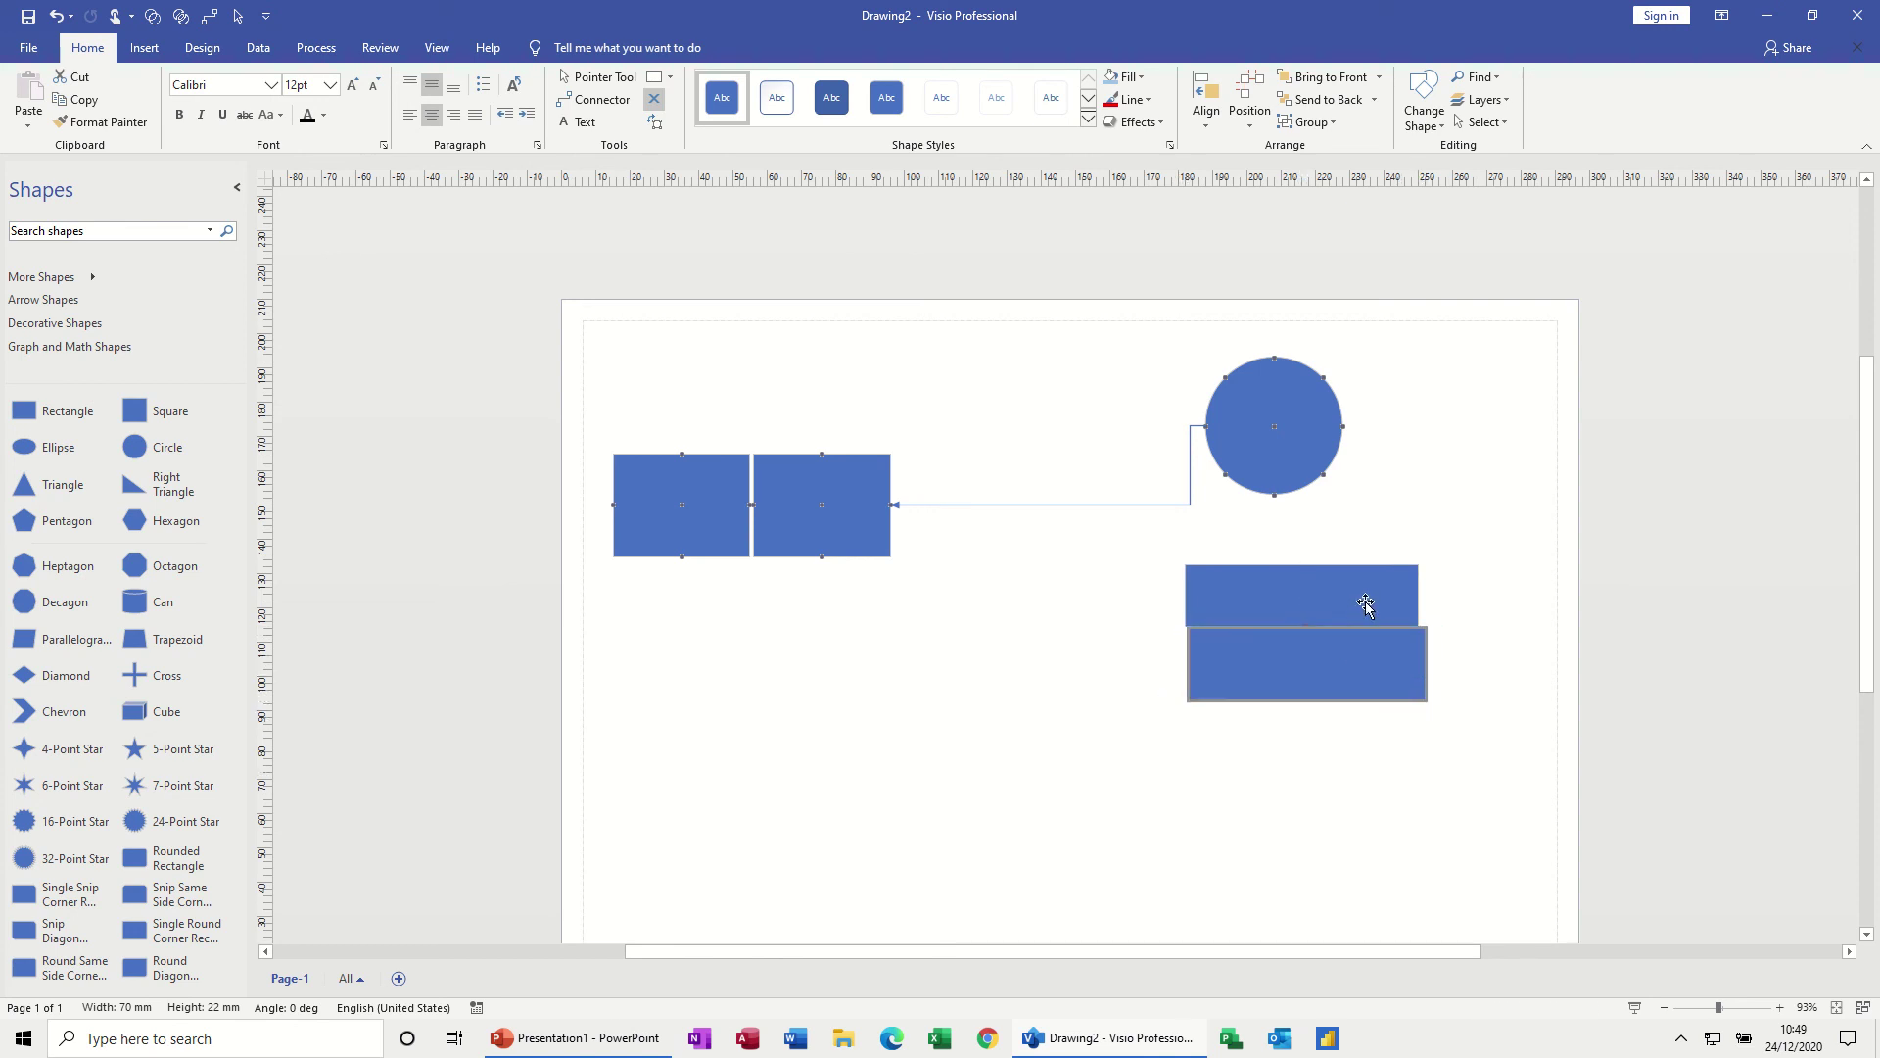
pyautogui.moveTo(1372, 581); pyautogui.dragTo(1469, 511)
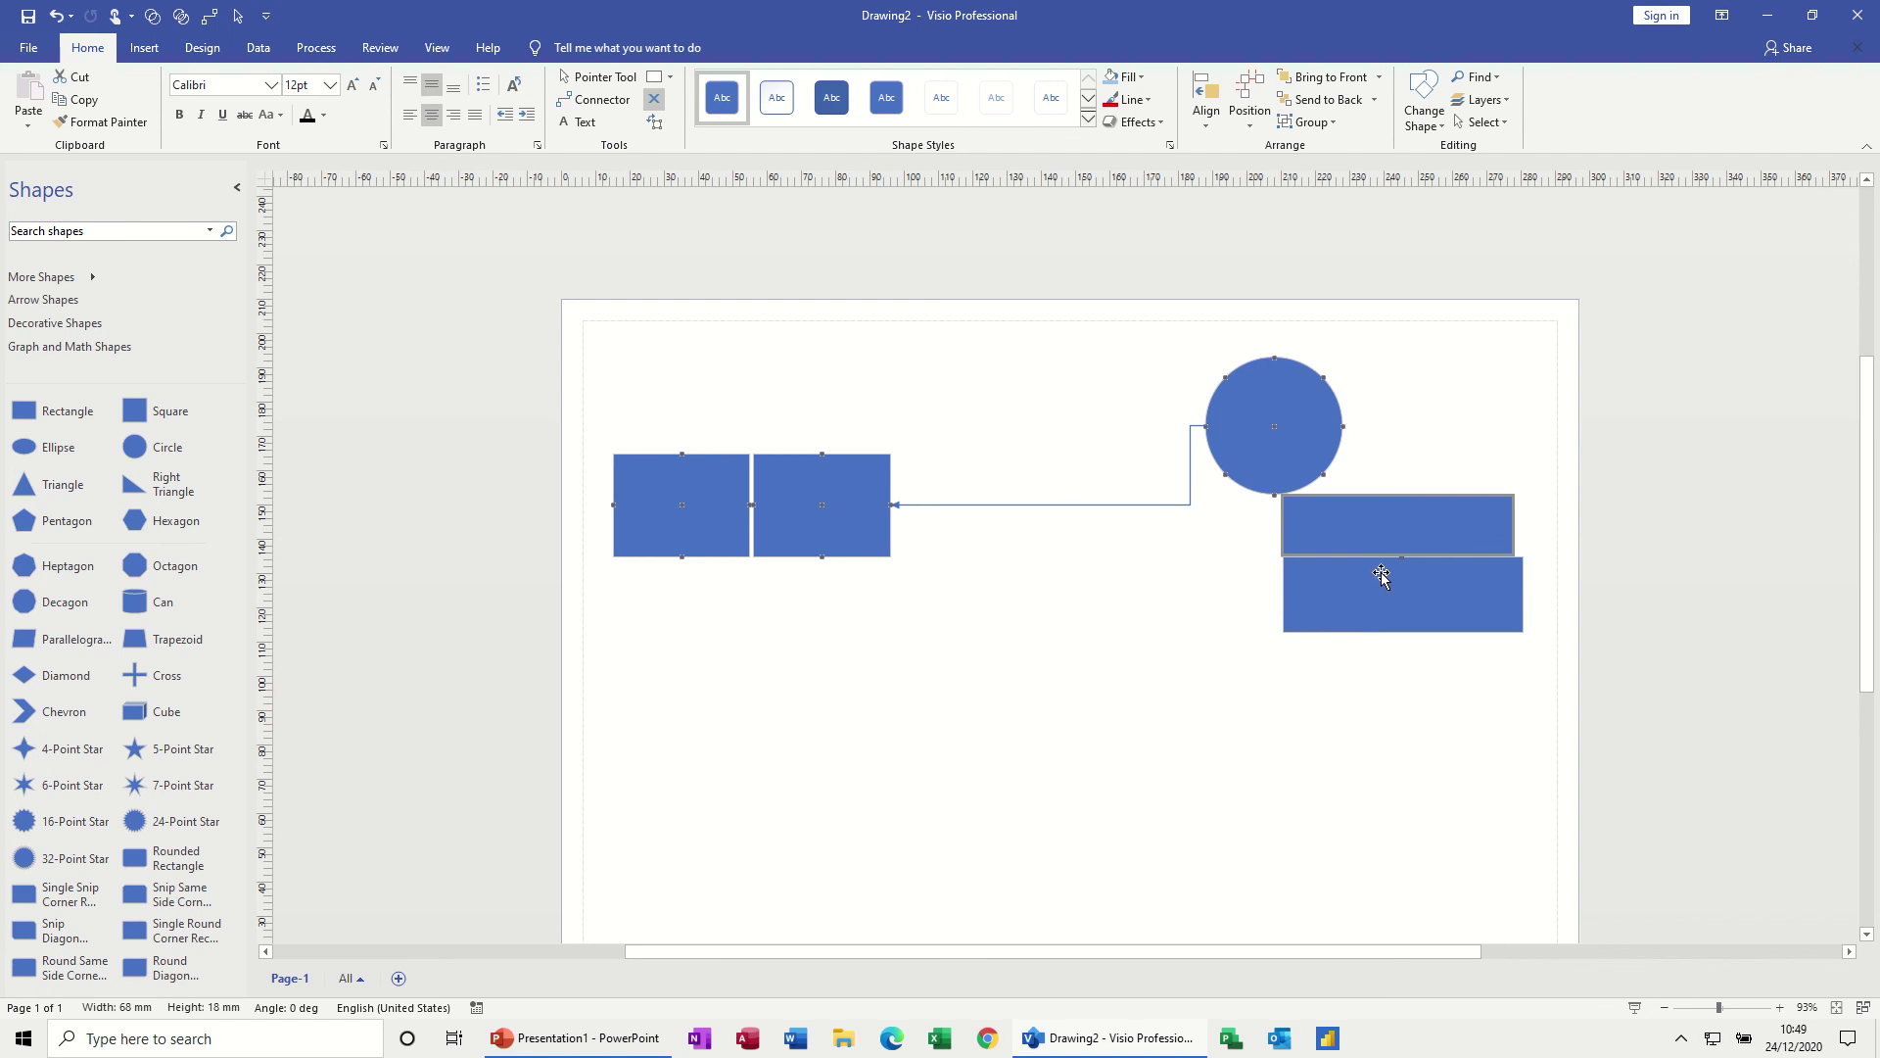
pyautogui.moveTo(1402, 534); pyautogui.dragTo(956, 709)
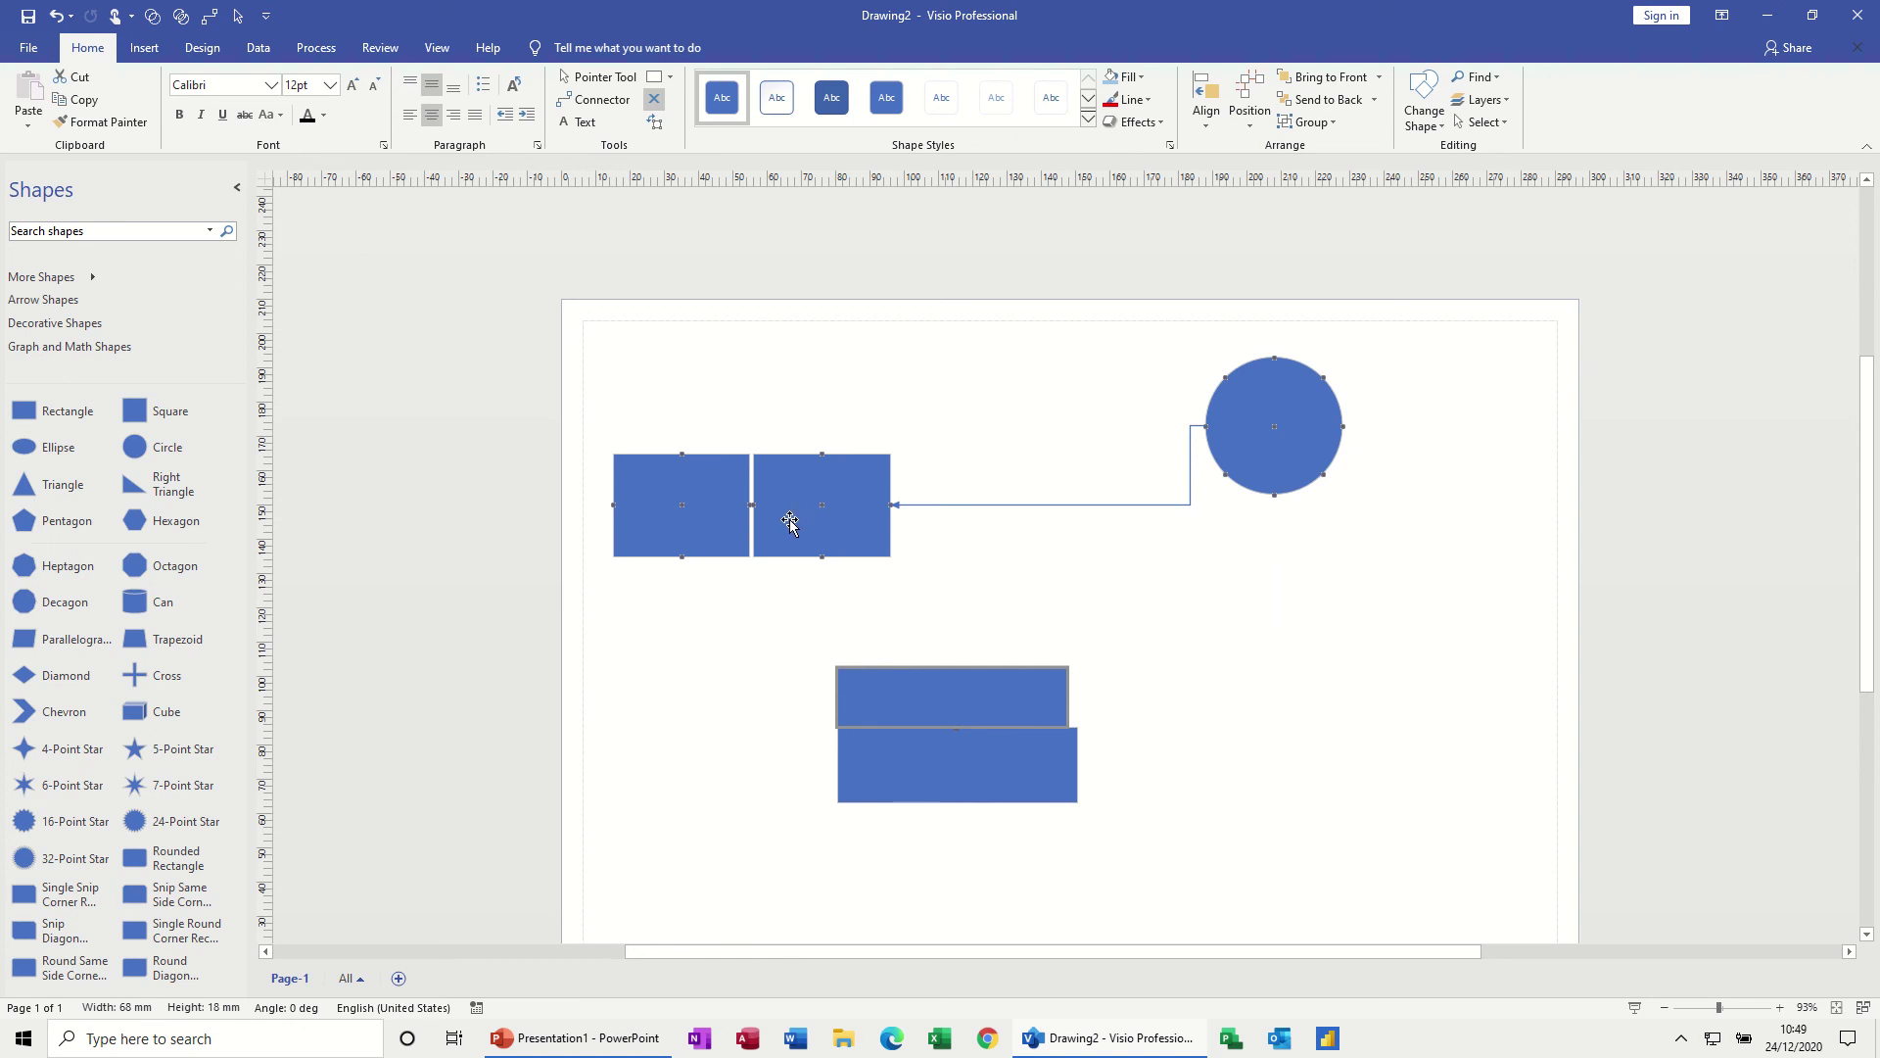
# Set both facing connection points to Inward & Outward, glue the squares side by side, and raise the pair.
pyautogui.moveTo(790, 525); pyautogui.dragTo(851, 541)
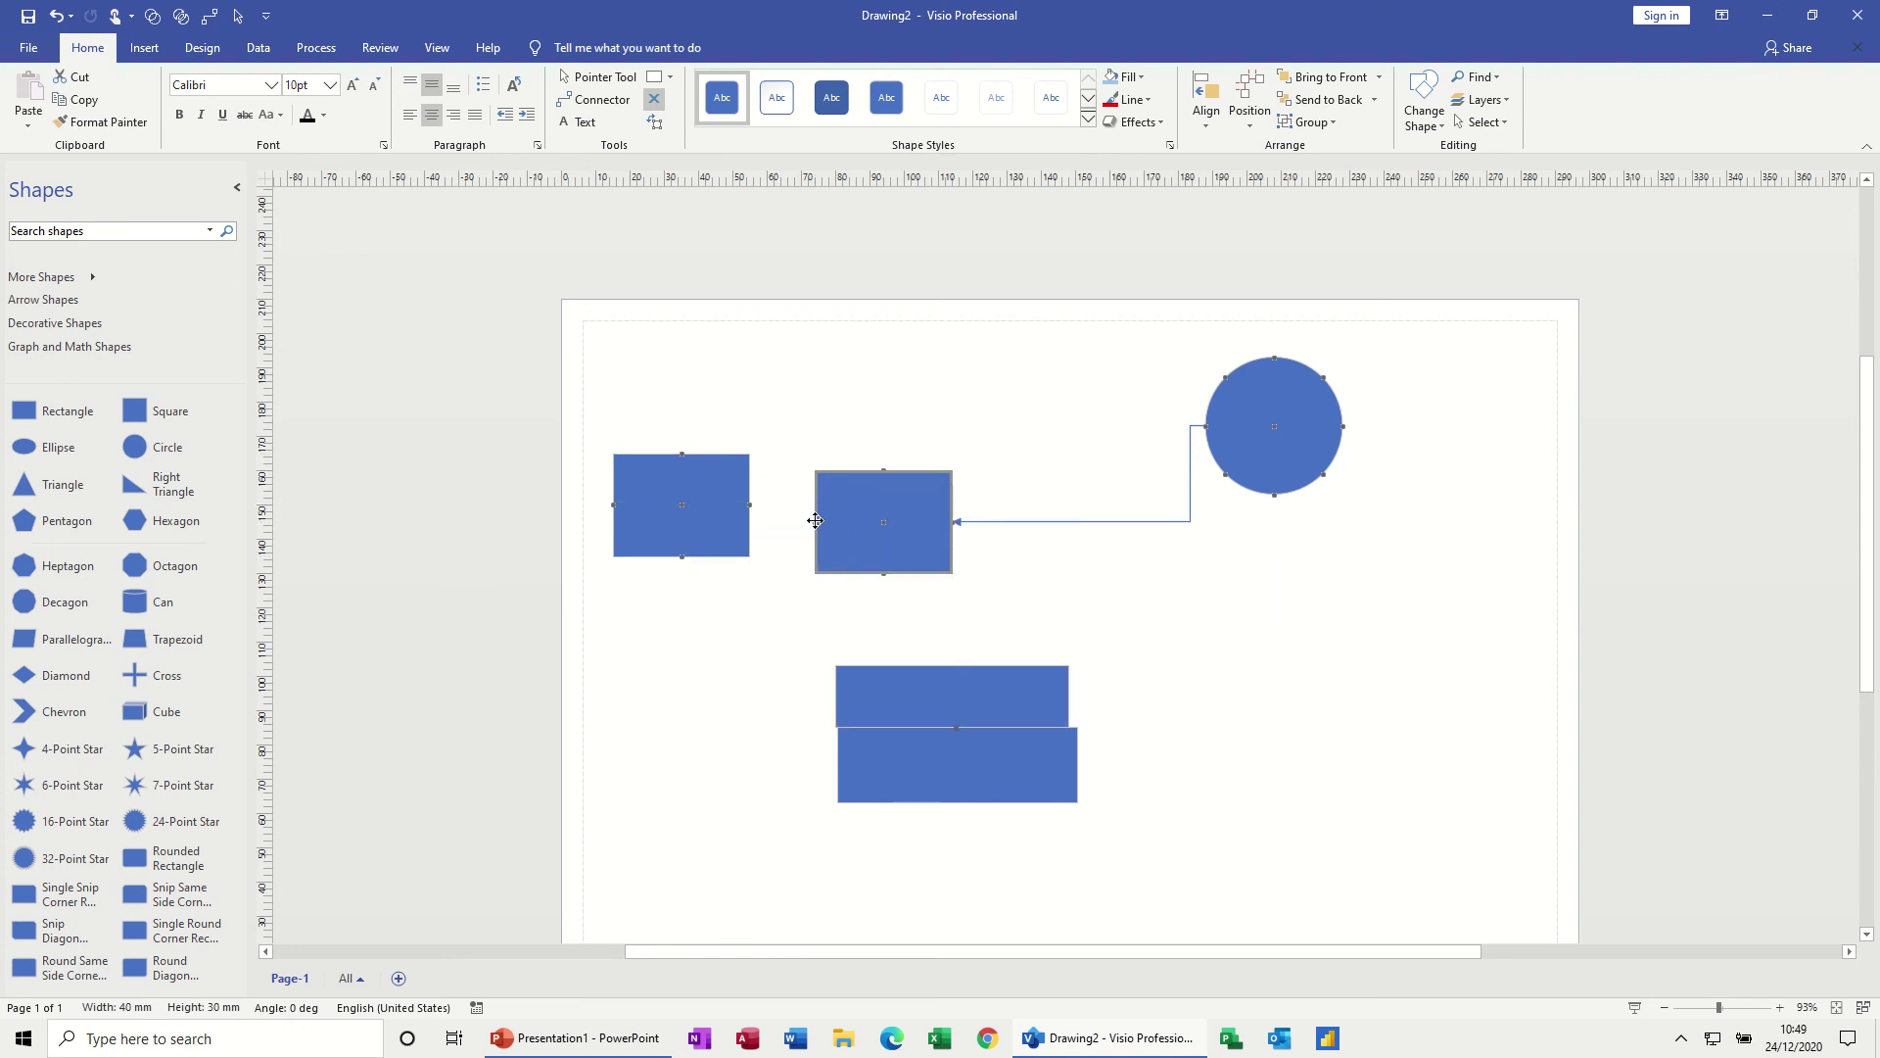
pyautogui.rightClick(813, 520)
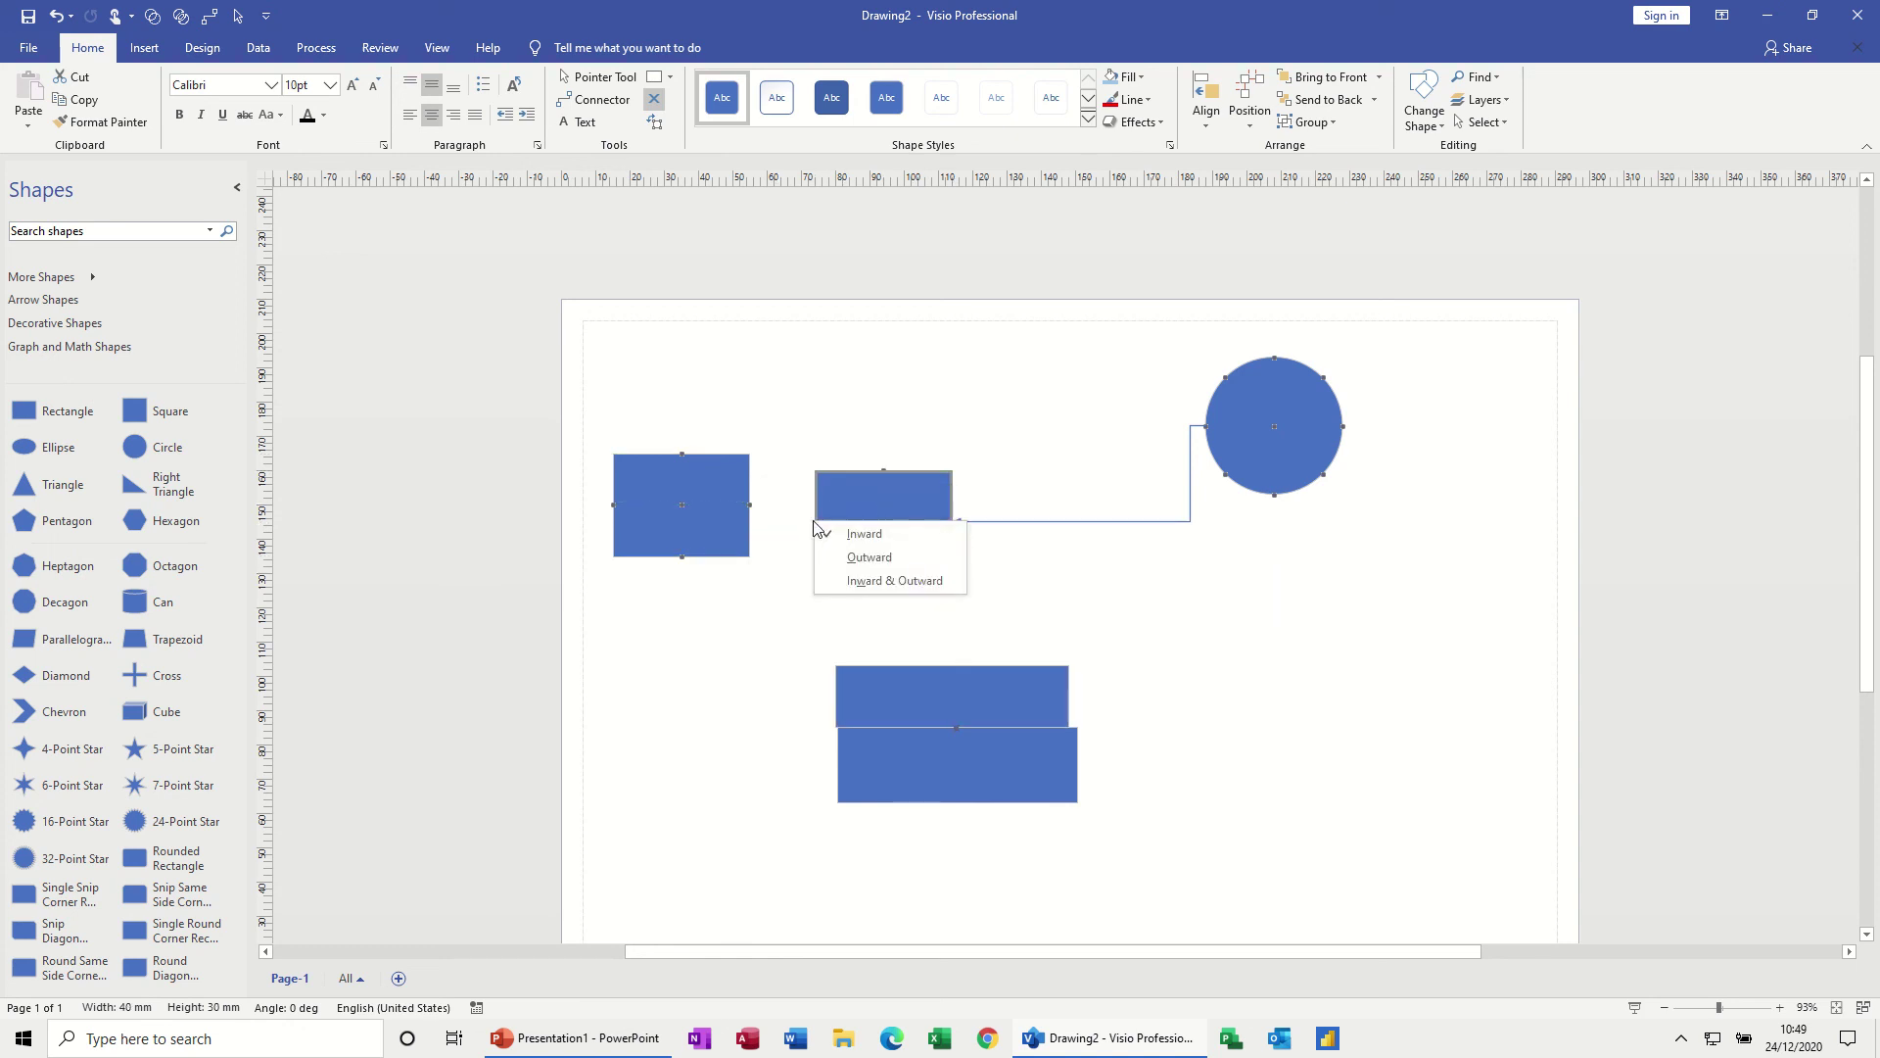
pyautogui.click(832, 578)
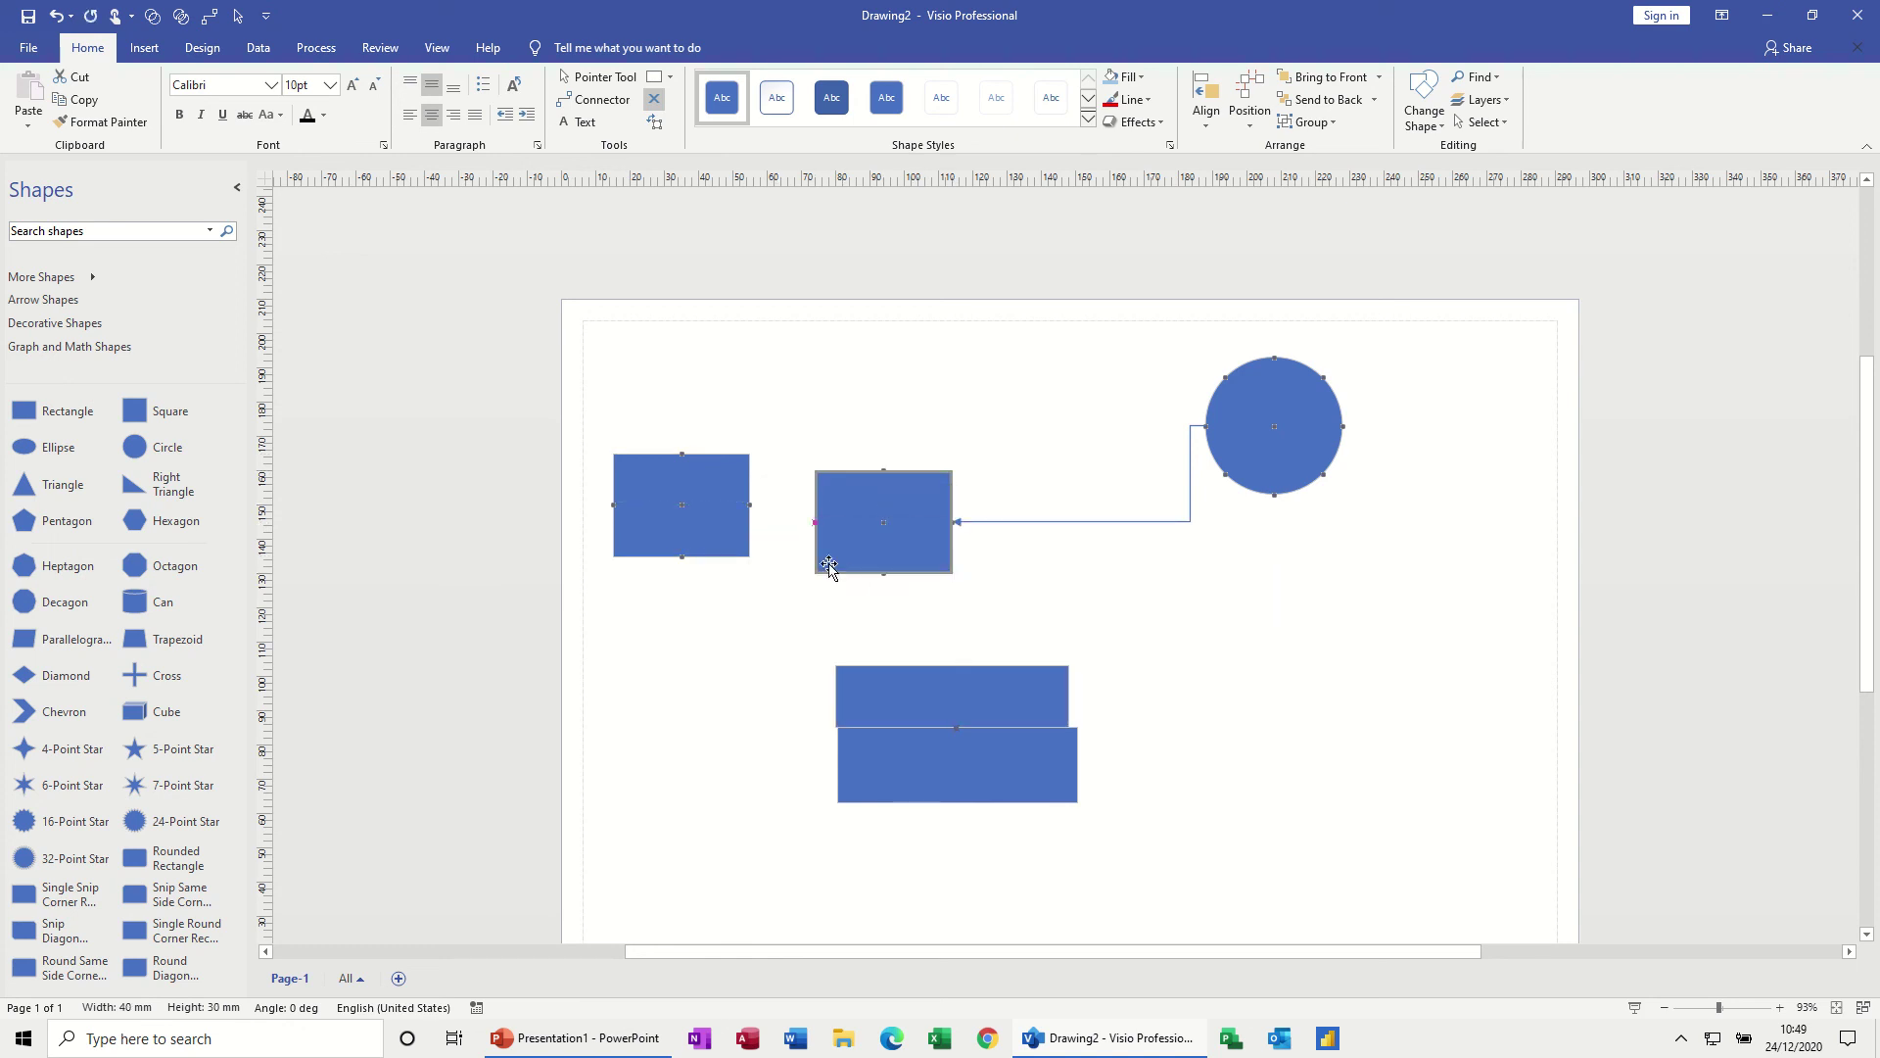
pyautogui.rightClick(746, 505)
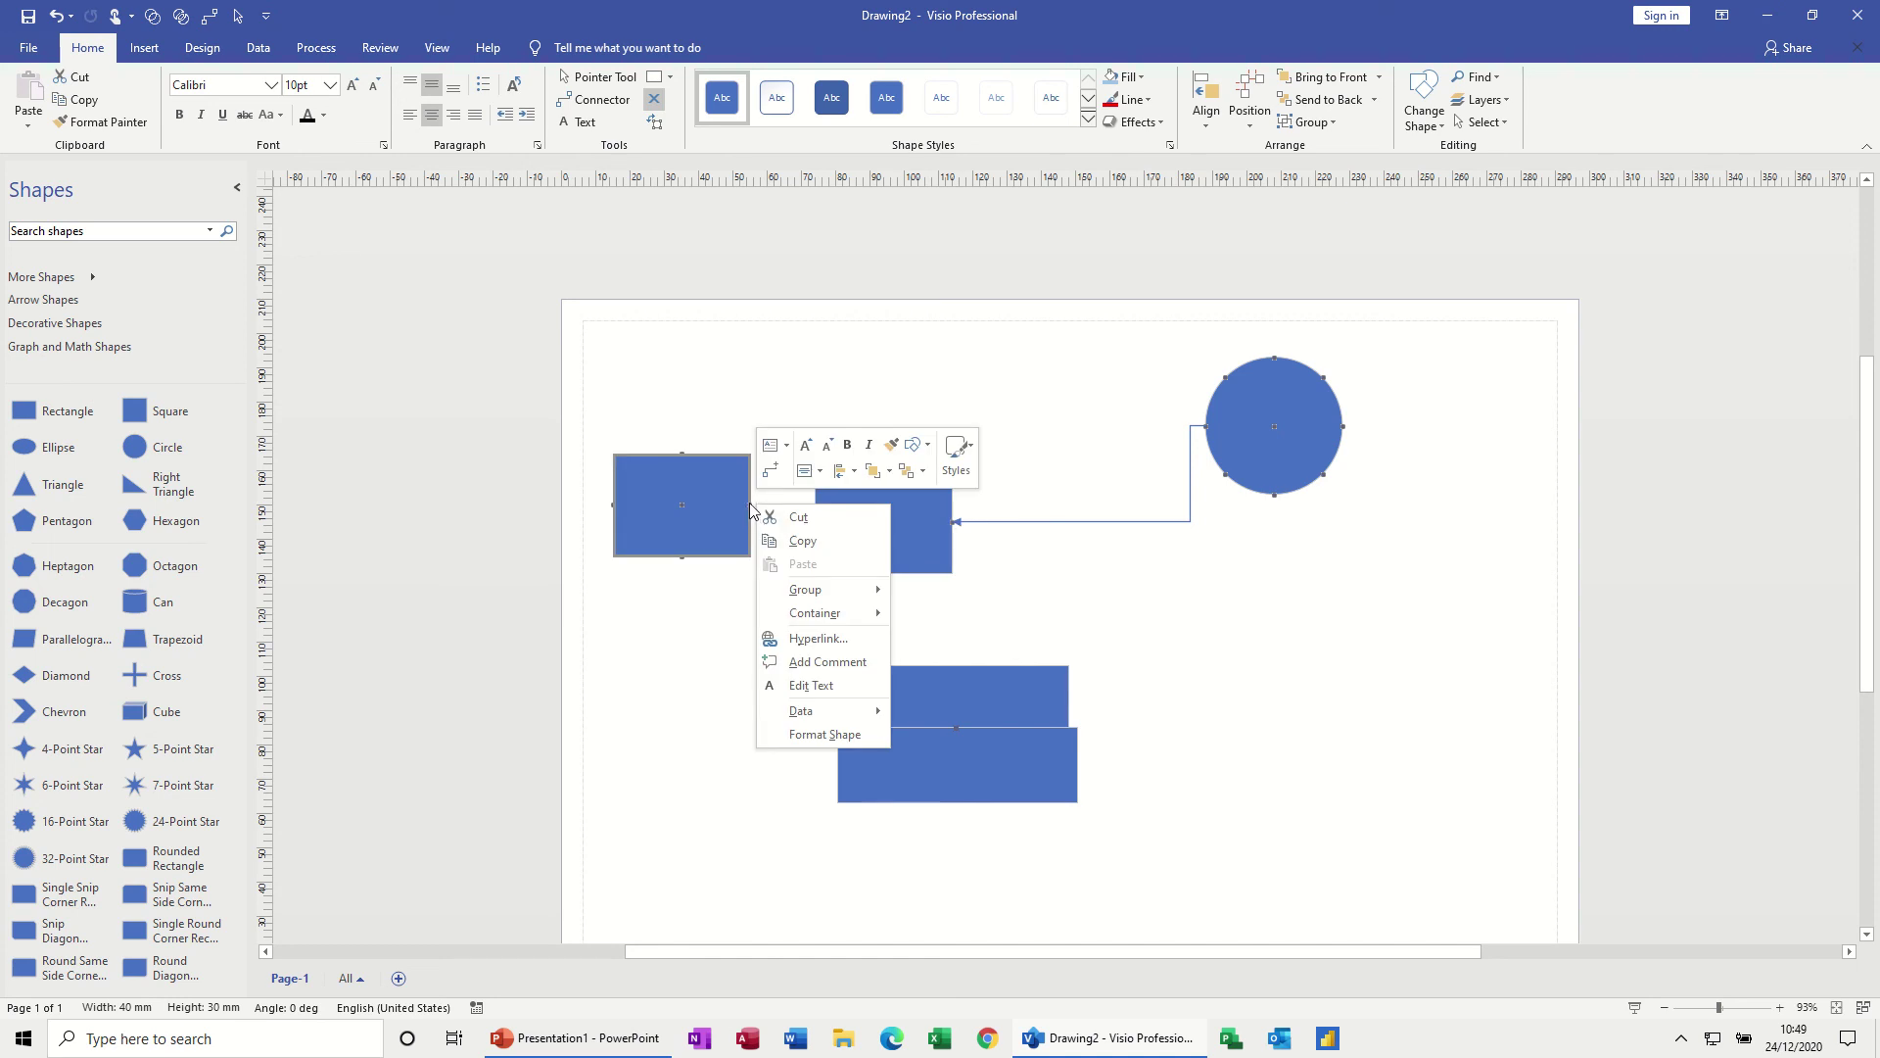
pyautogui.rightClick(751, 509)
pyautogui.click(816, 555)
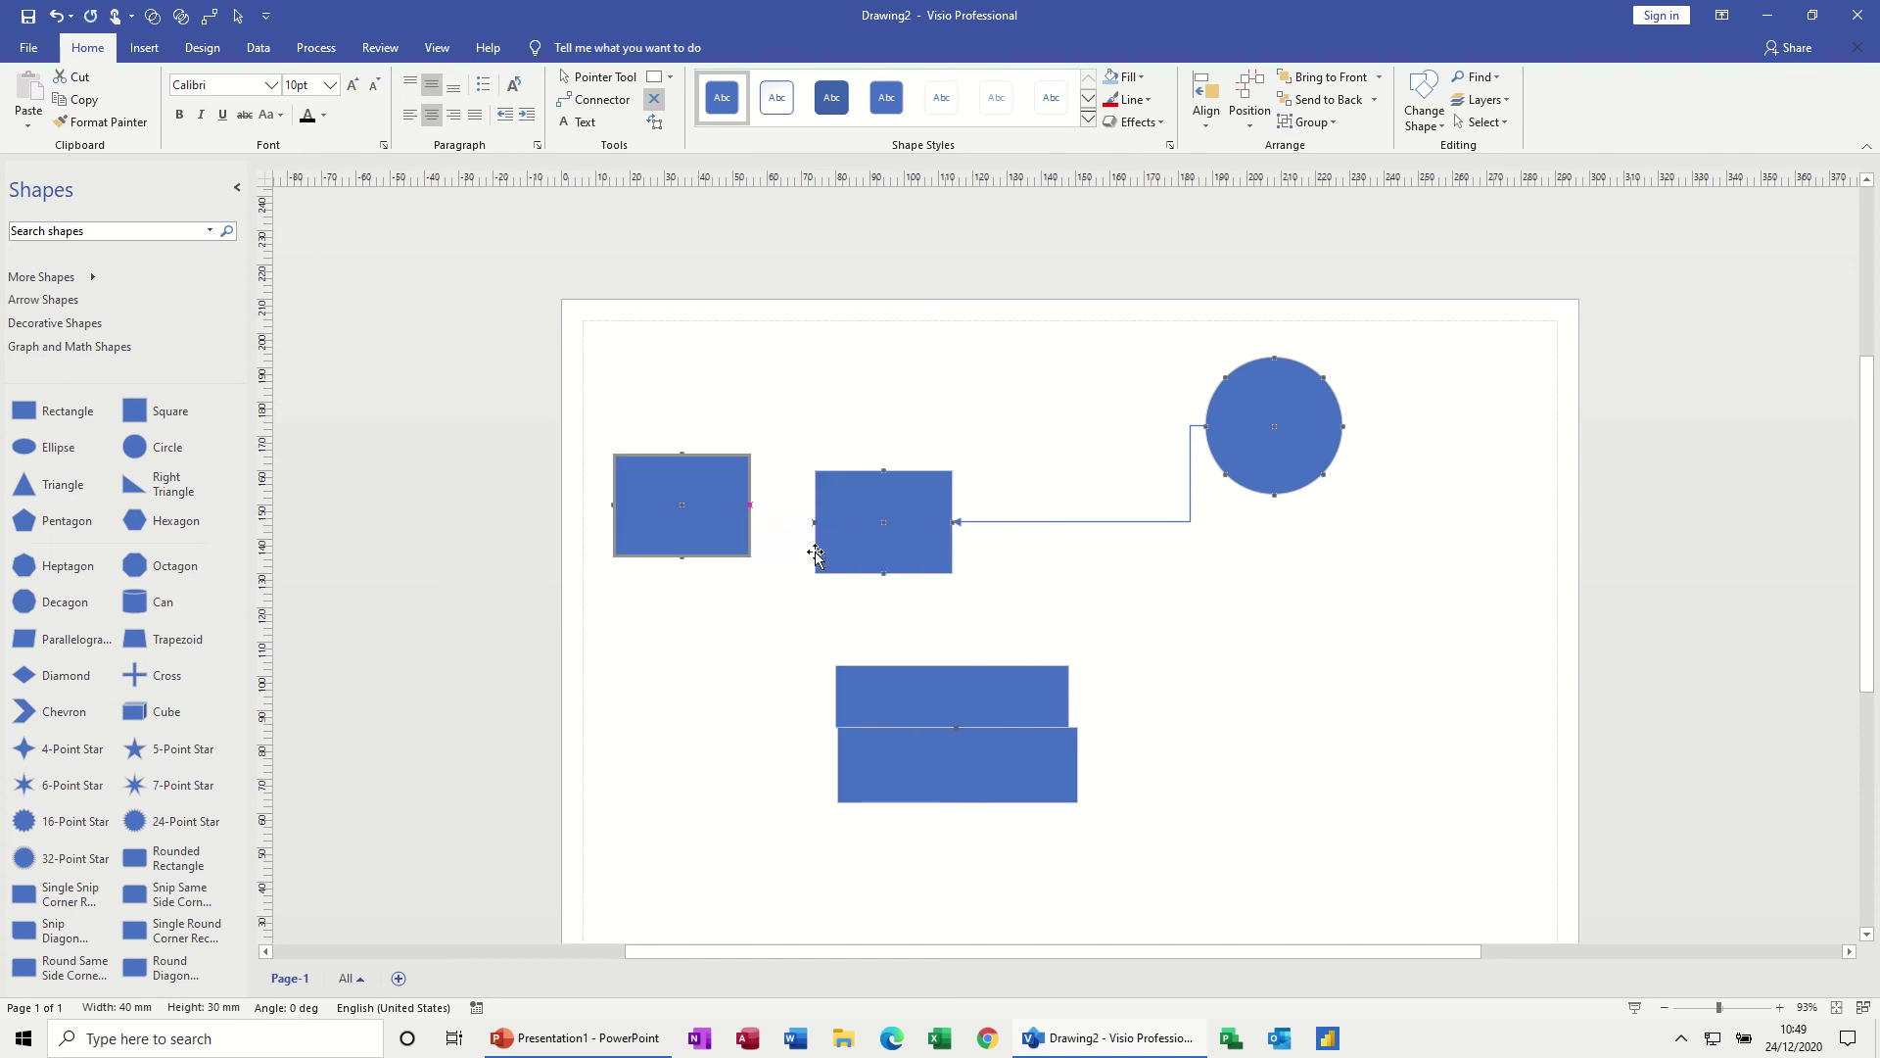
pyautogui.moveTo(868, 501); pyautogui.dragTo(803, 488)
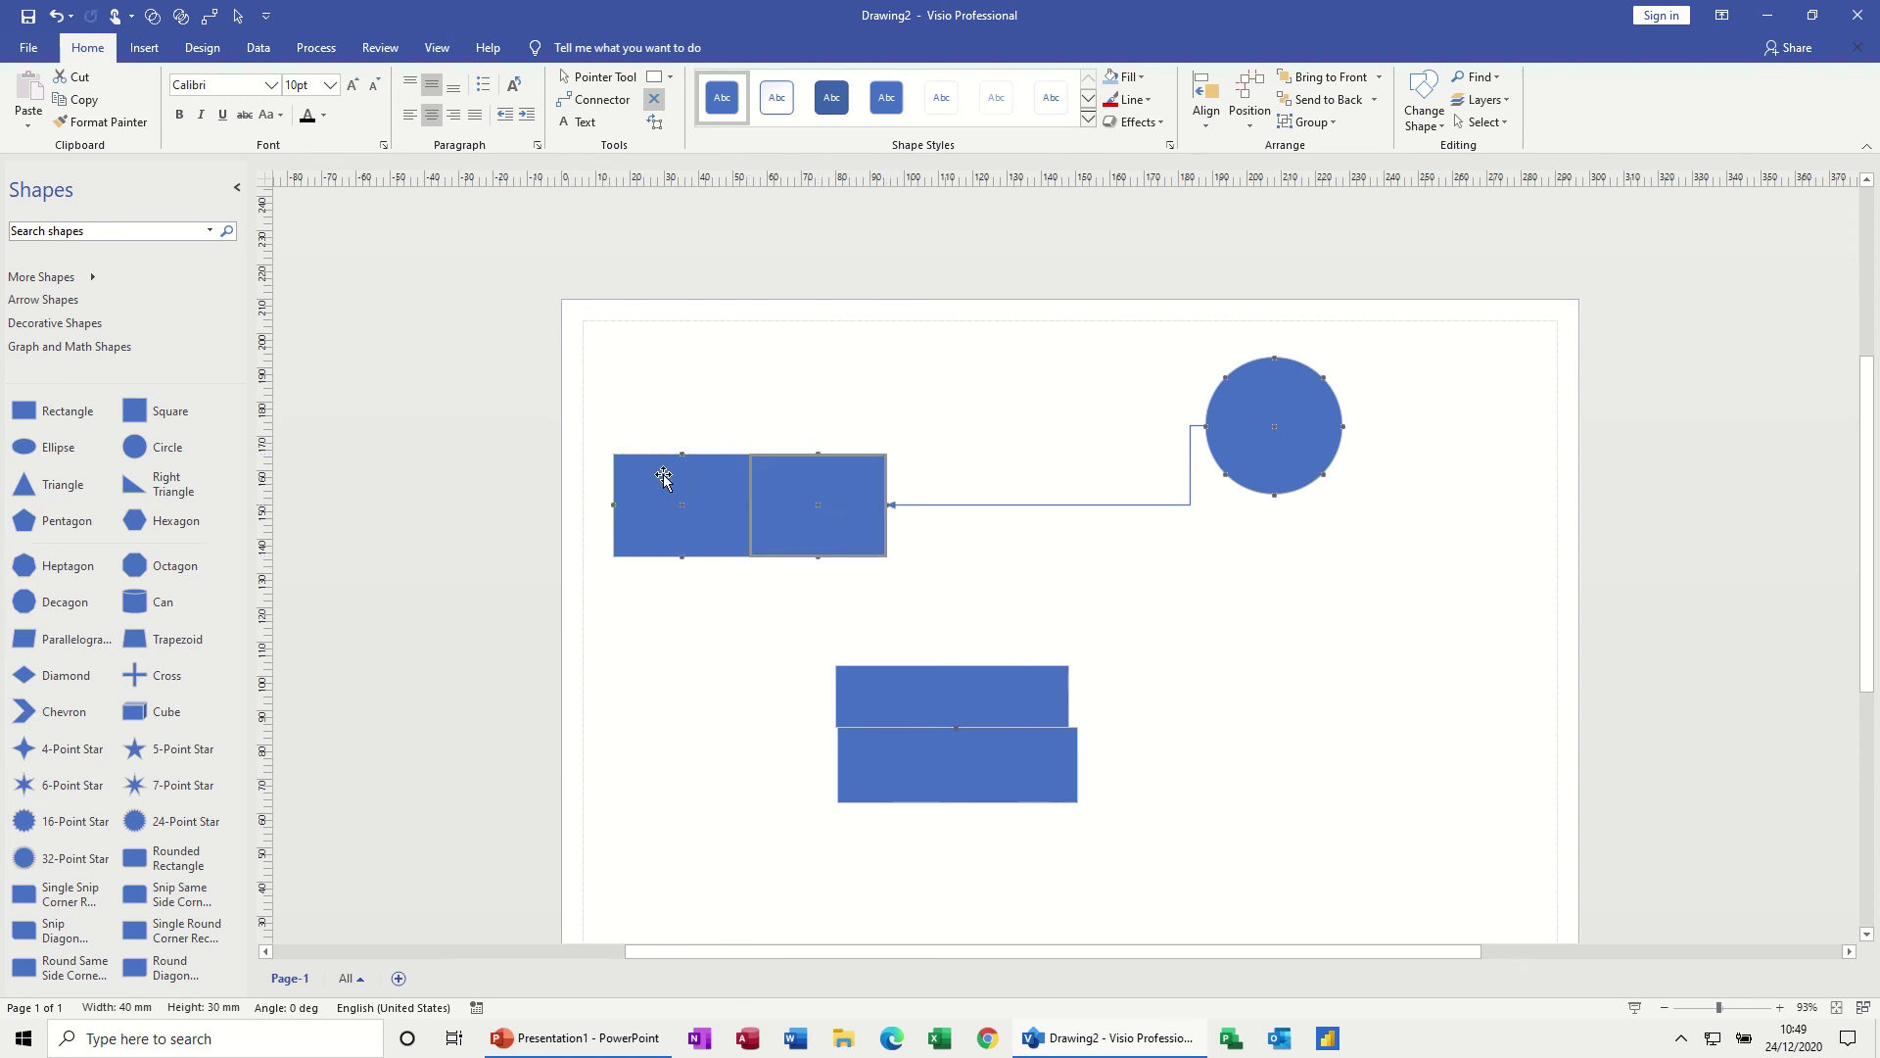
pyautogui.moveTo(658, 478); pyautogui.dragTo(684, 401)
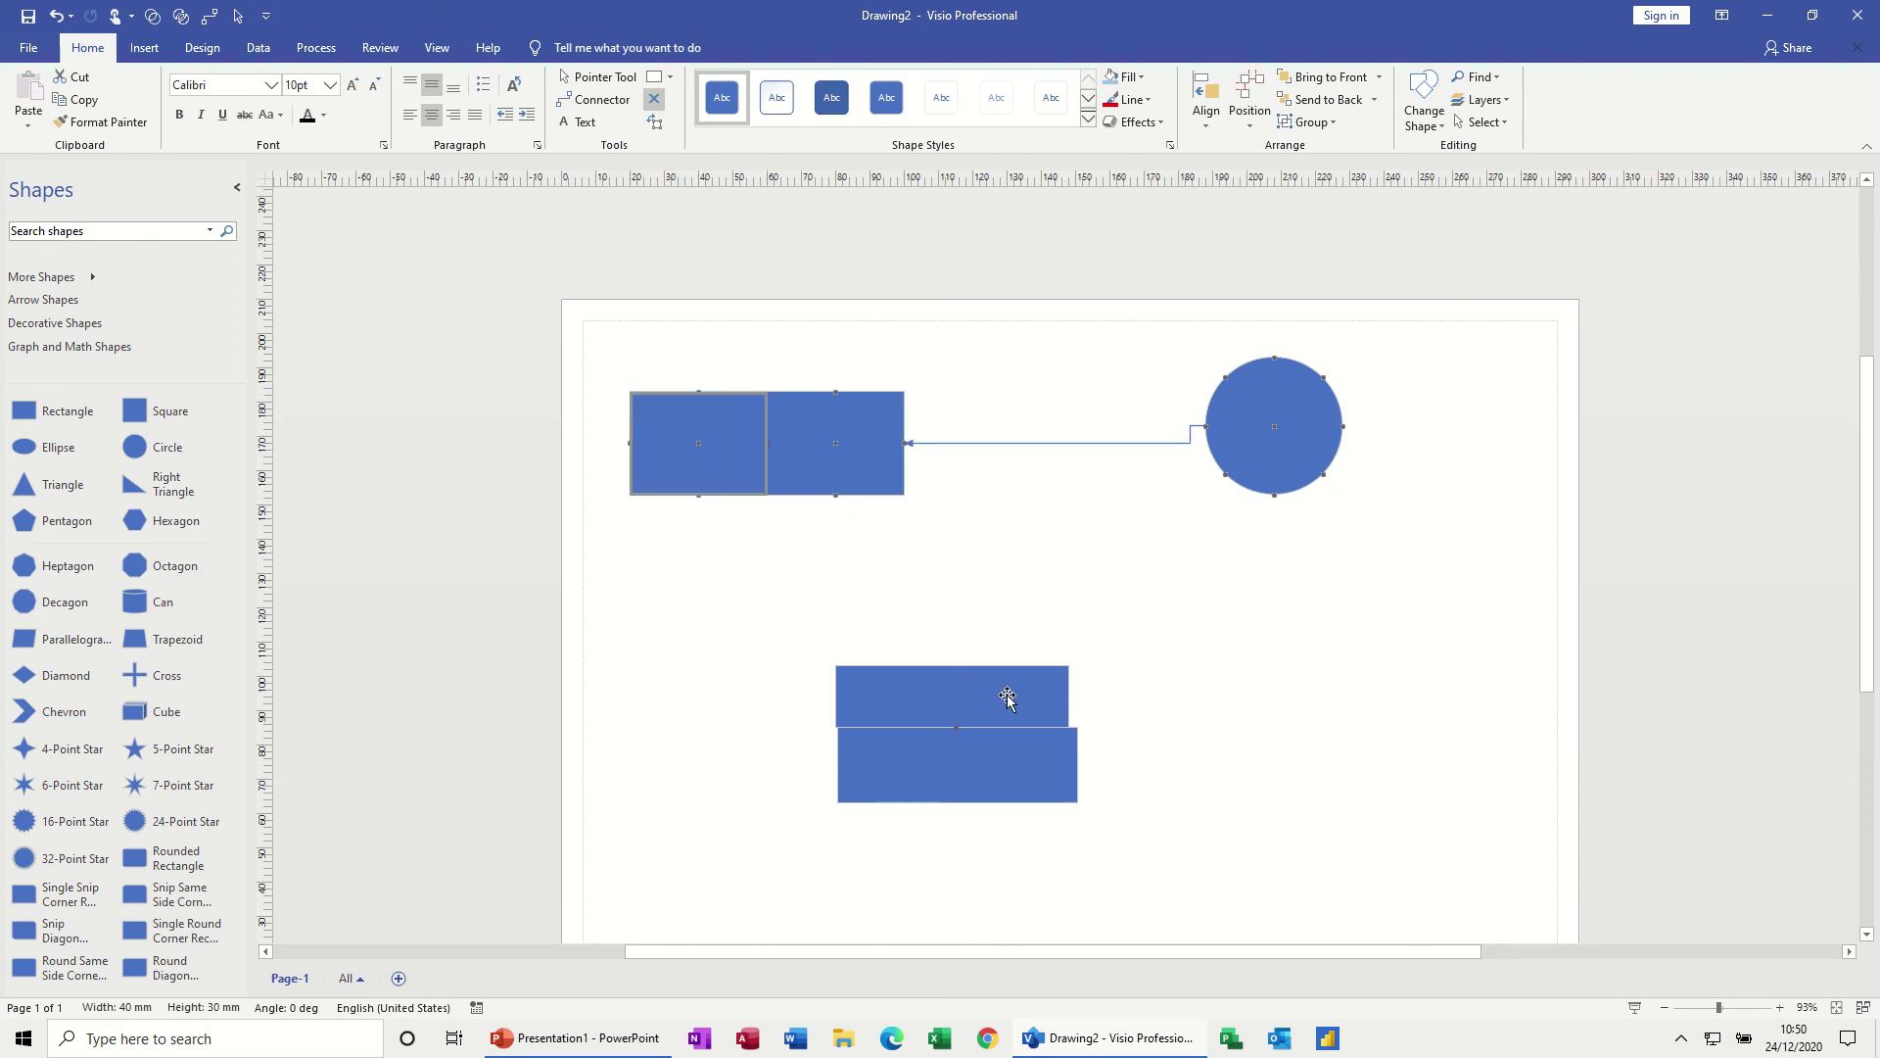
# Drag the glued wide-rectangle stack up and left, directly beneath the top-left square pair.
pyautogui.moveTo(1016, 701); pyautogui.dragTo(795, 605)
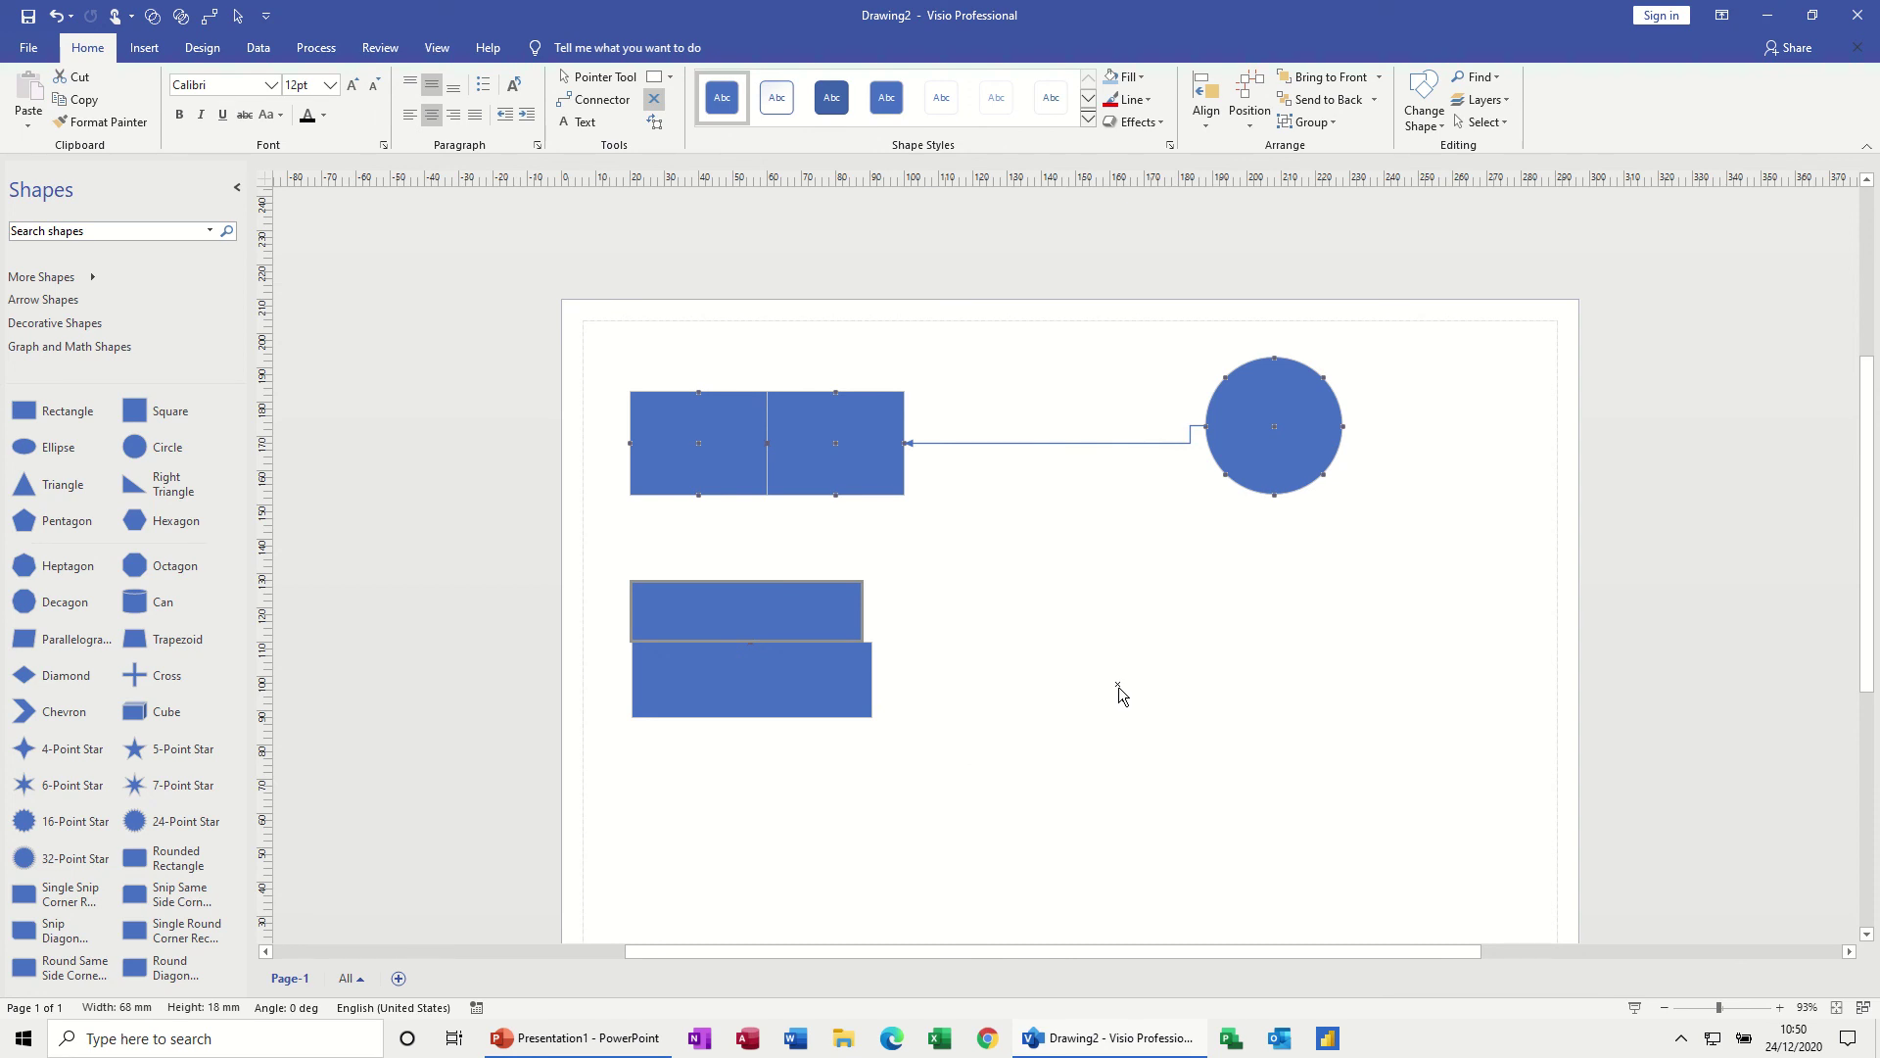
# Cycle through the Connection Point and Connector tools, ending on the Pointer Tool for ordinary selection.
pyautogui.click(586, 82)
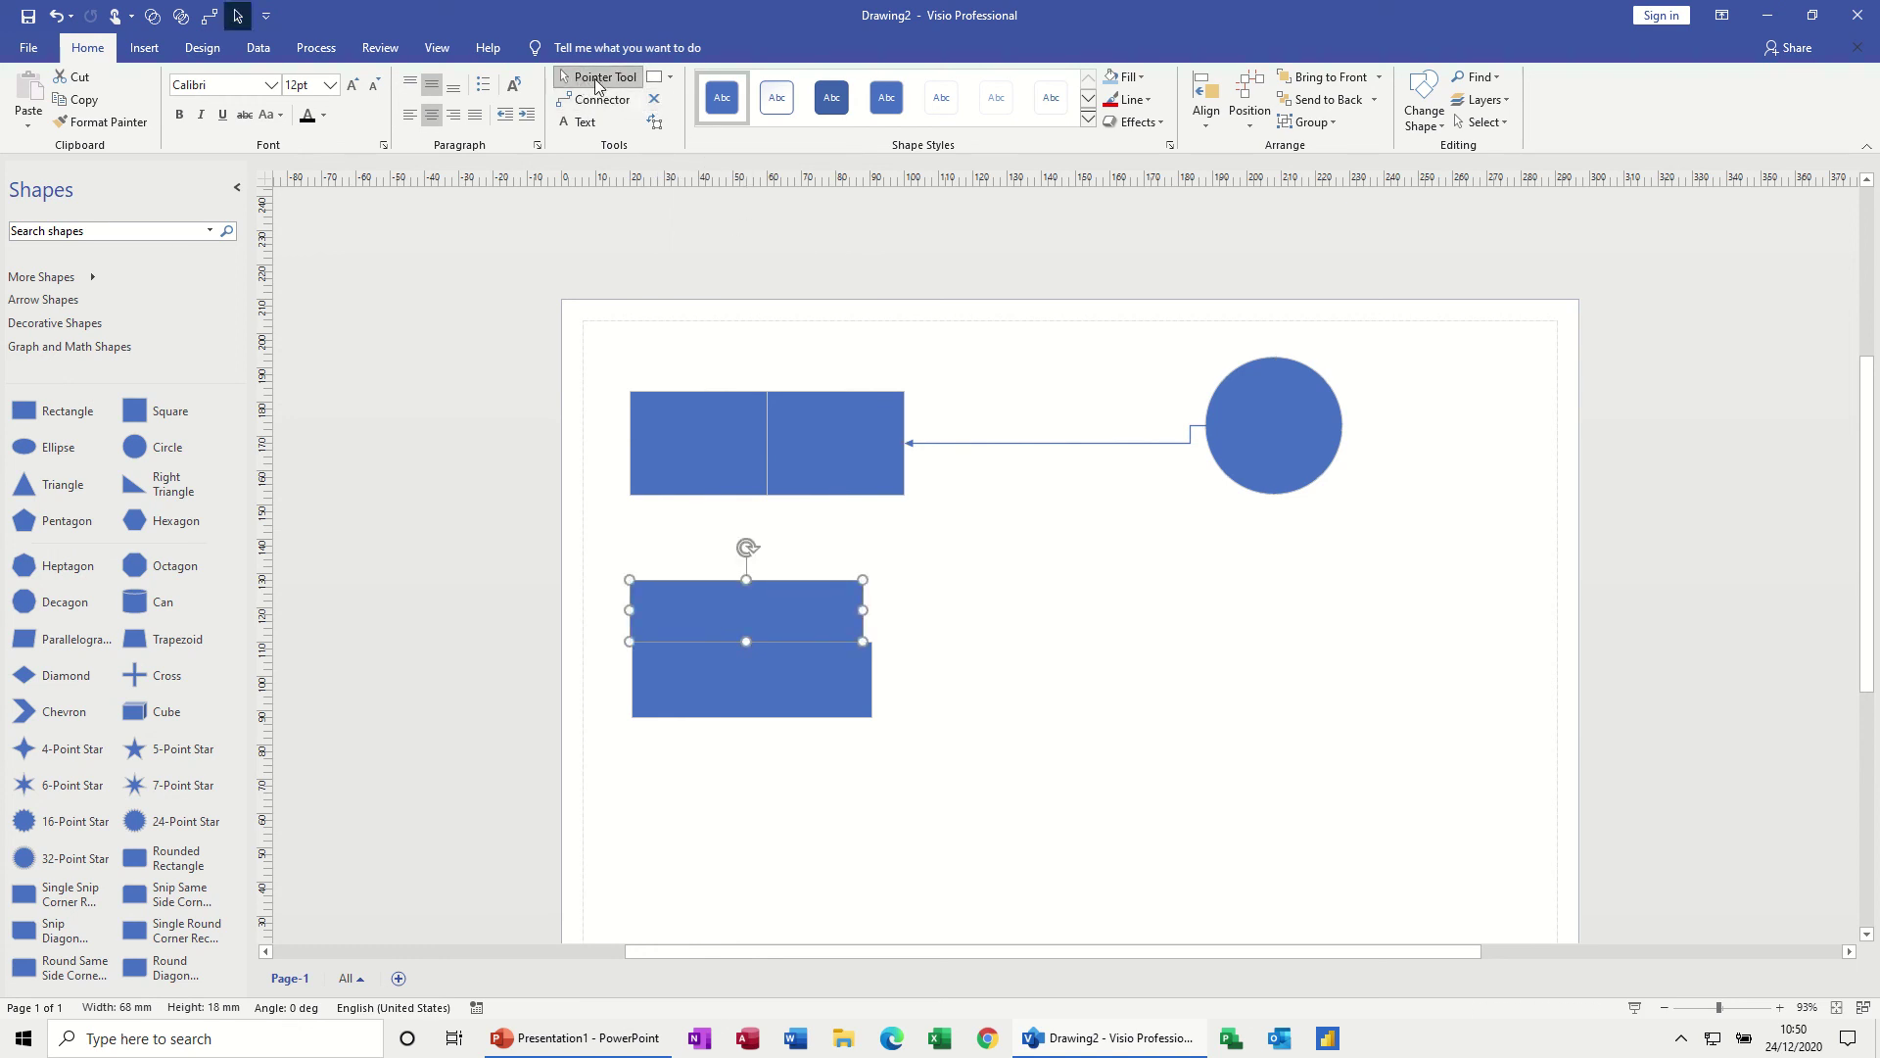
pyautogui.click(655, 101)
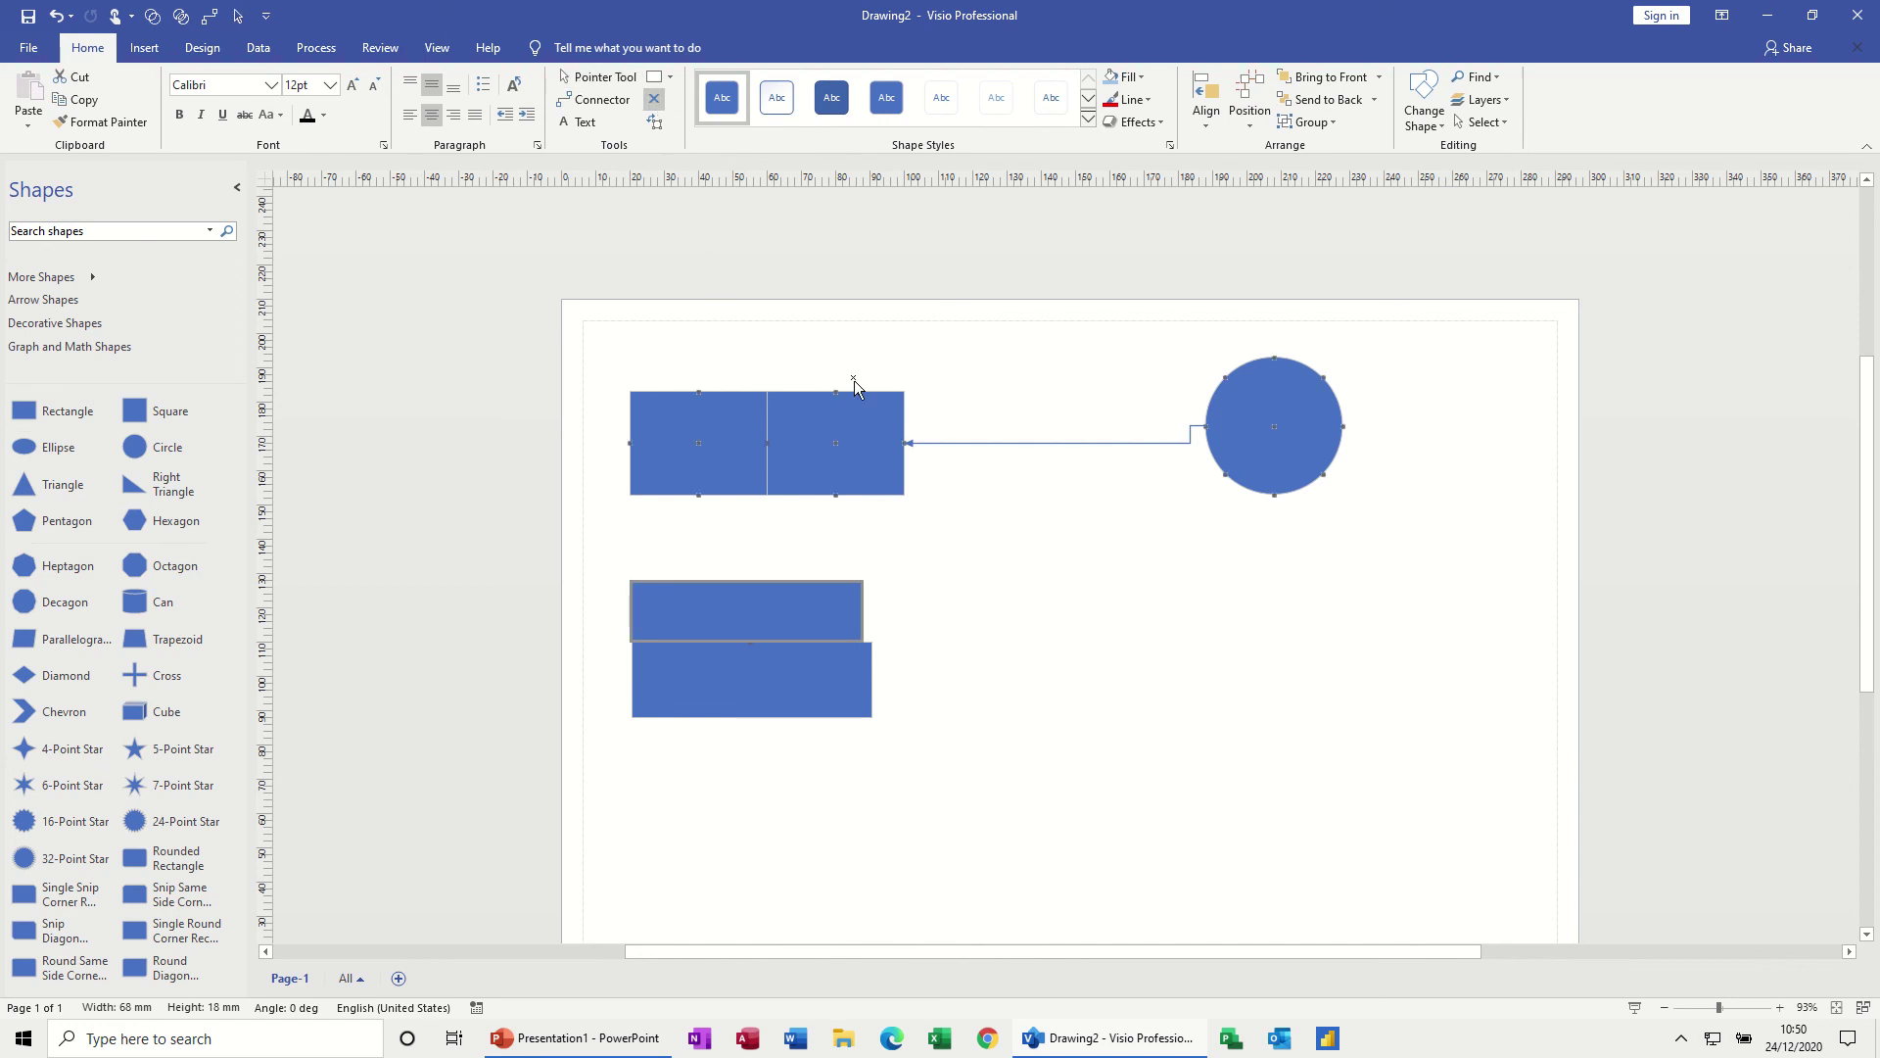
pyautogui.click(595, 99)
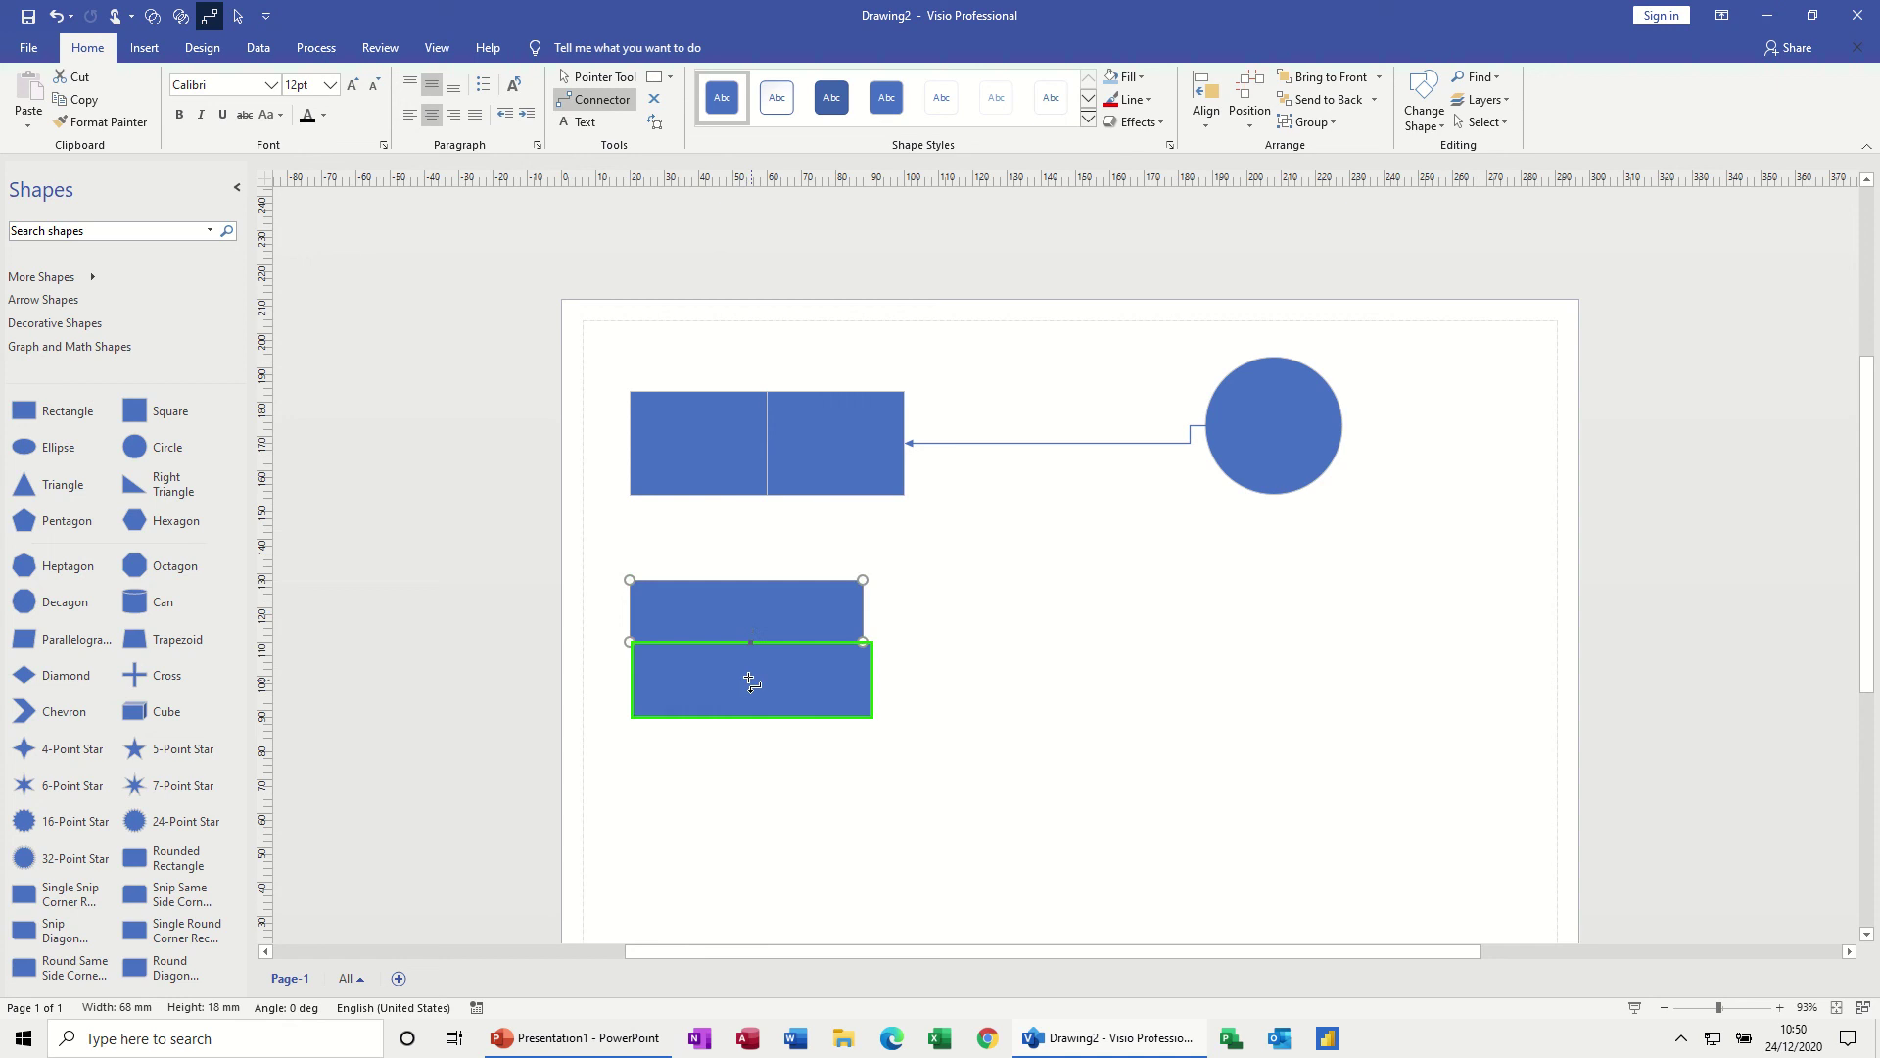
pyautogui.click(593, 78)
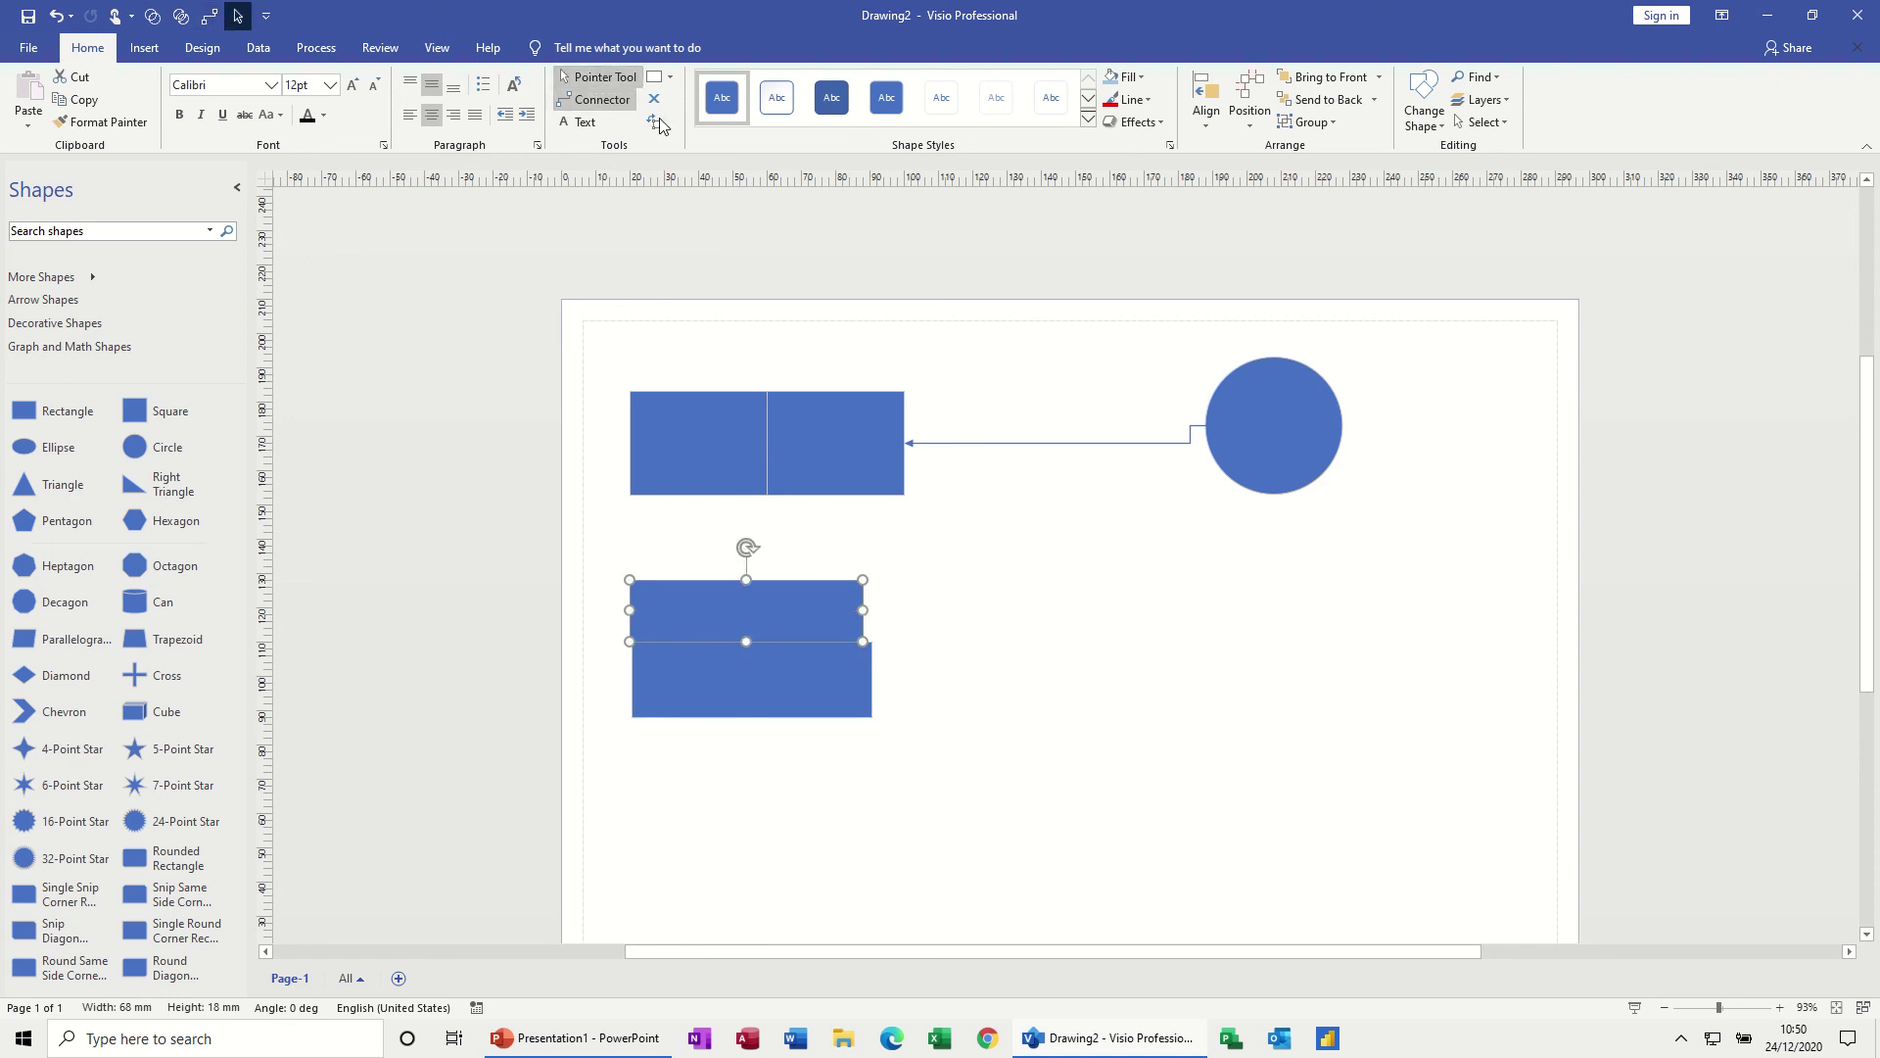